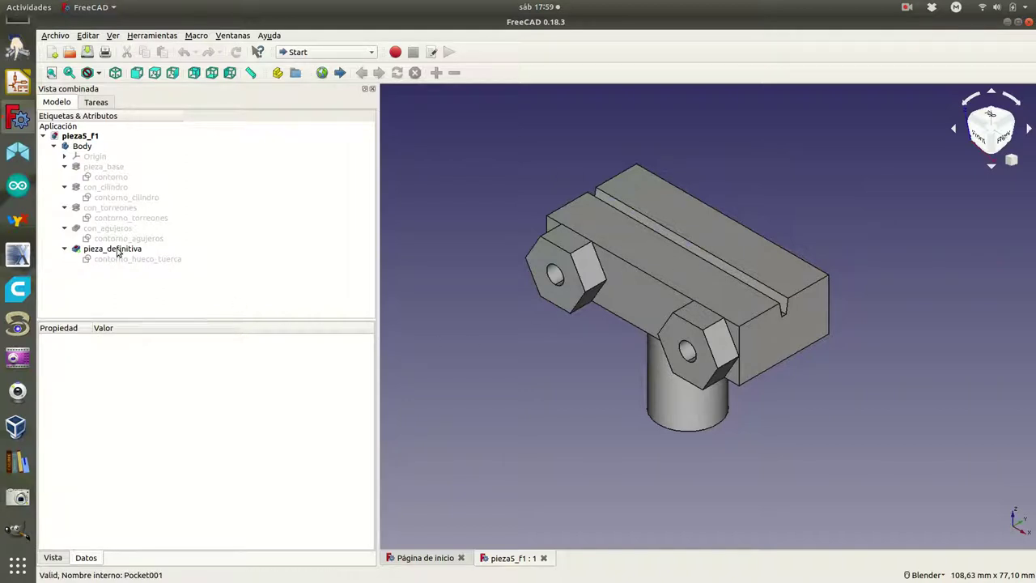
Step: Select the pieza_base pad to show its 45 mm length in the properties panel
click(99, 168)
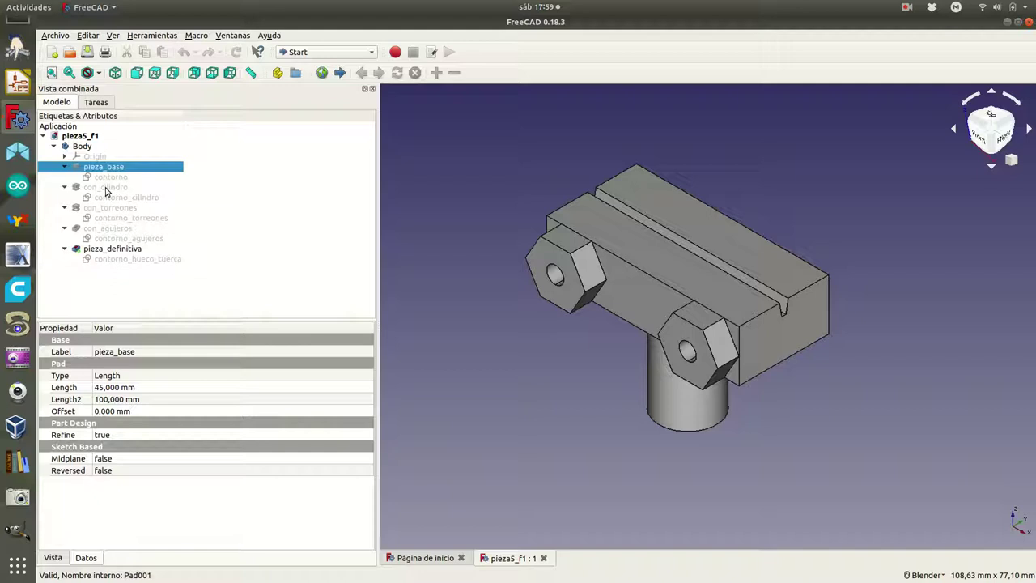
Step: Delete the con_cilindro feature, confirming despite its linked items
click(105, 191)
right_click(105, 191)
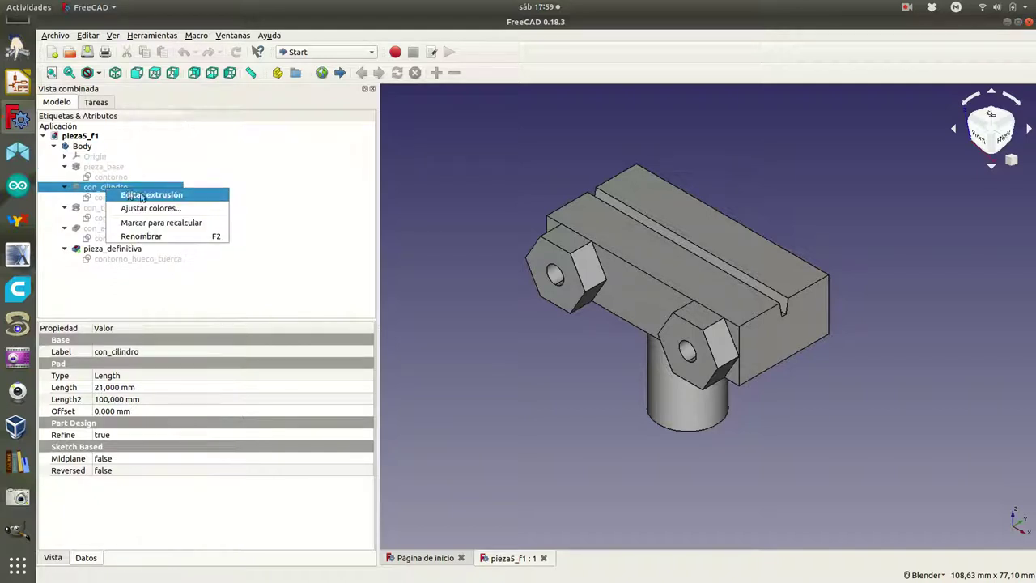
click(88, 190)
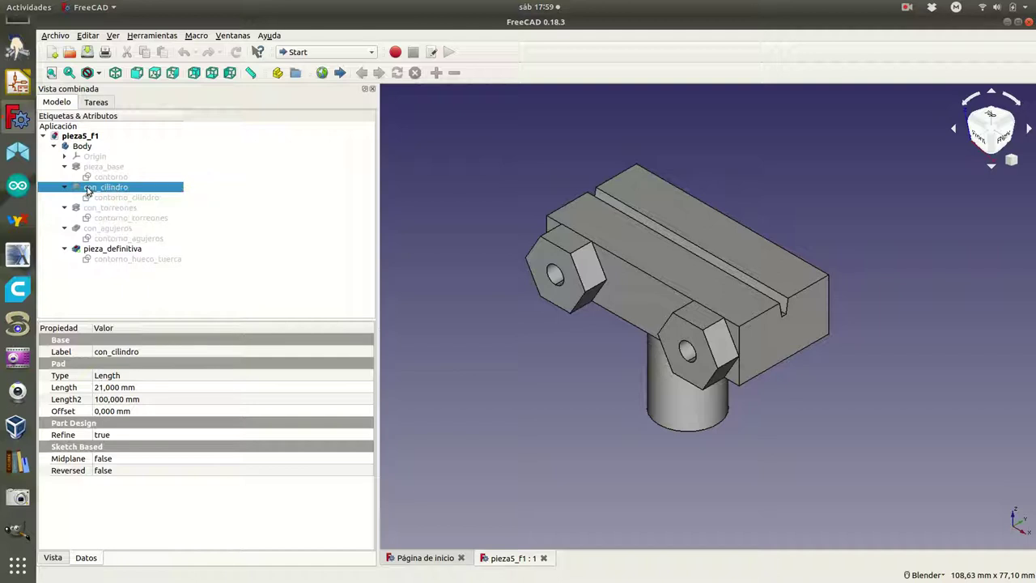
key(Delete)
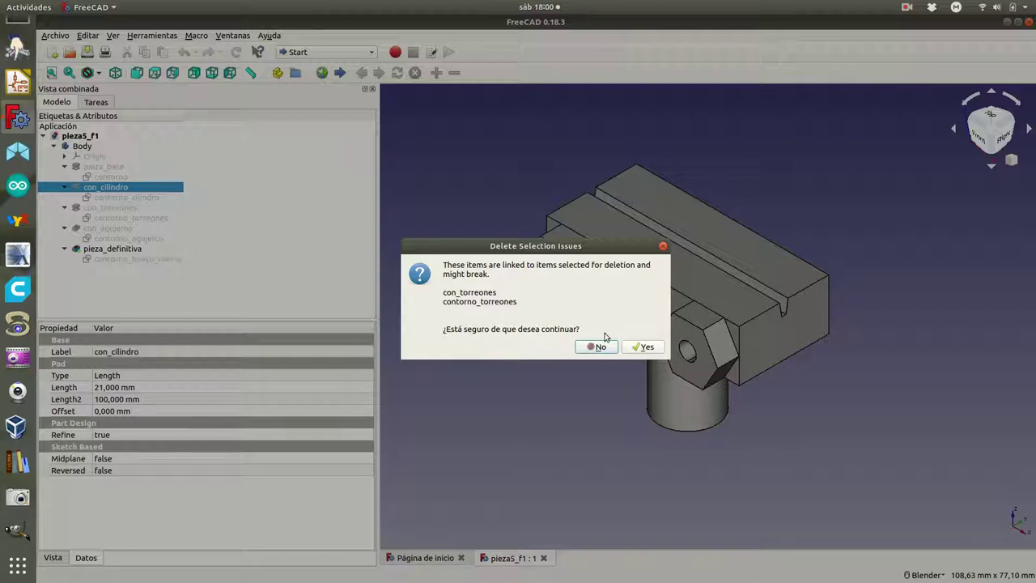
click(642, 347)
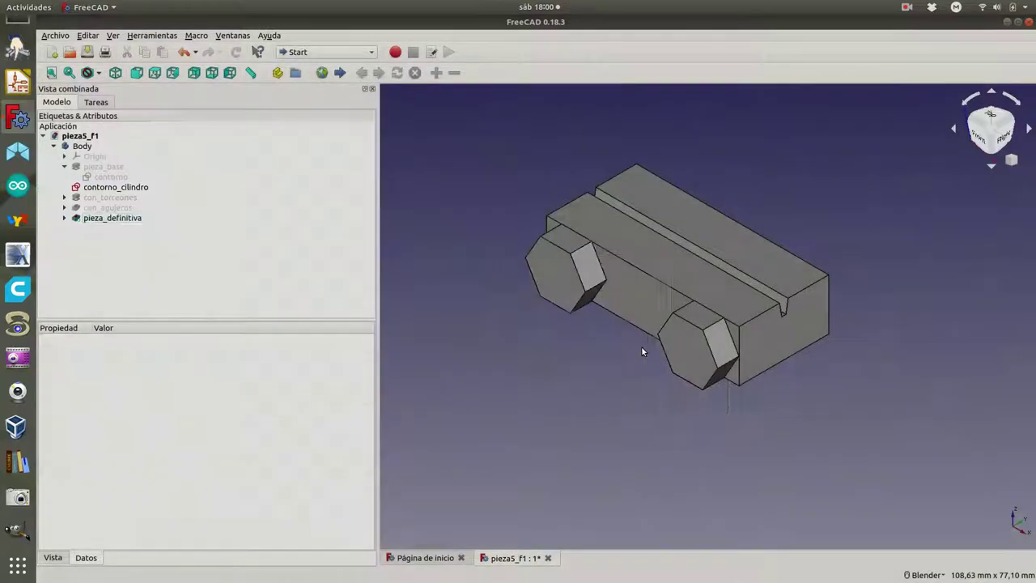
Step: Delete the con_torreones boss feature, keeping its sketch
click(65, 197)
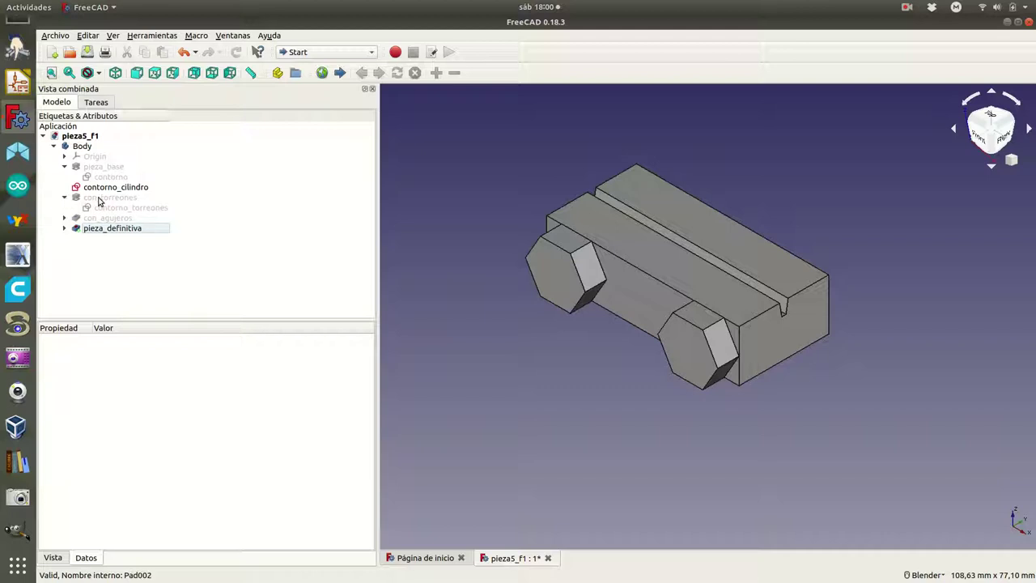
click(102, 198)
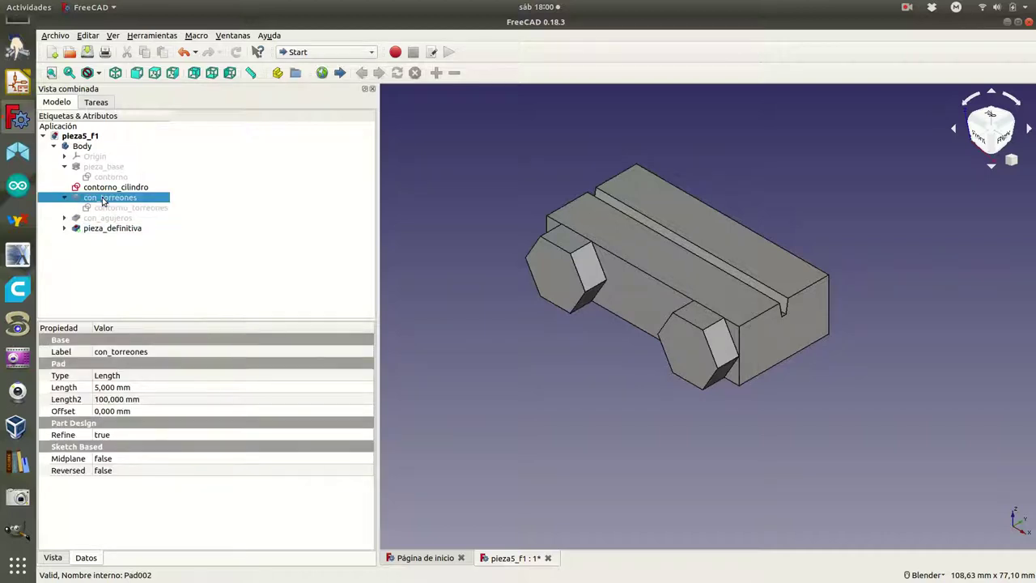
right_click(102, 200)
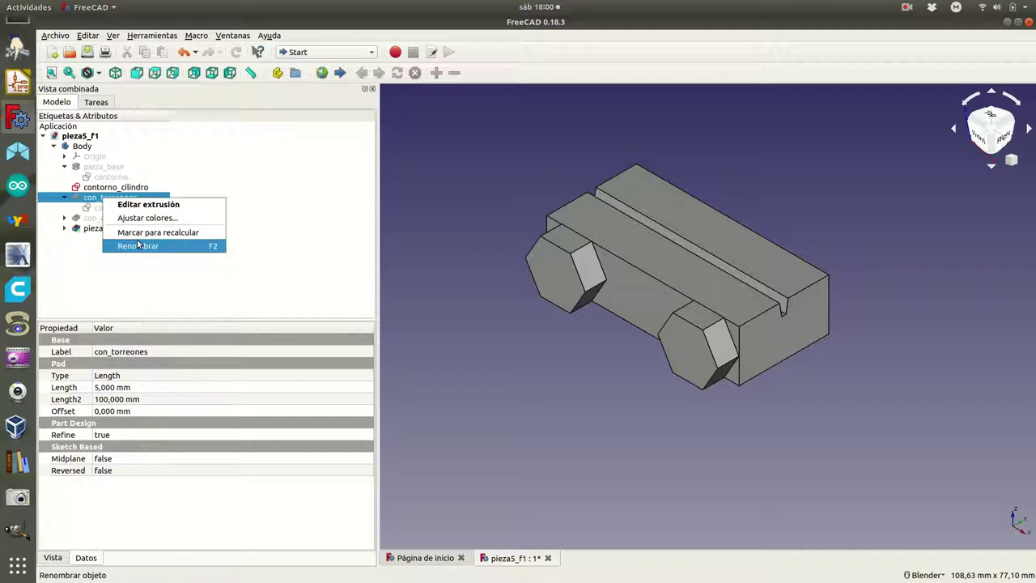
click(95, 198)
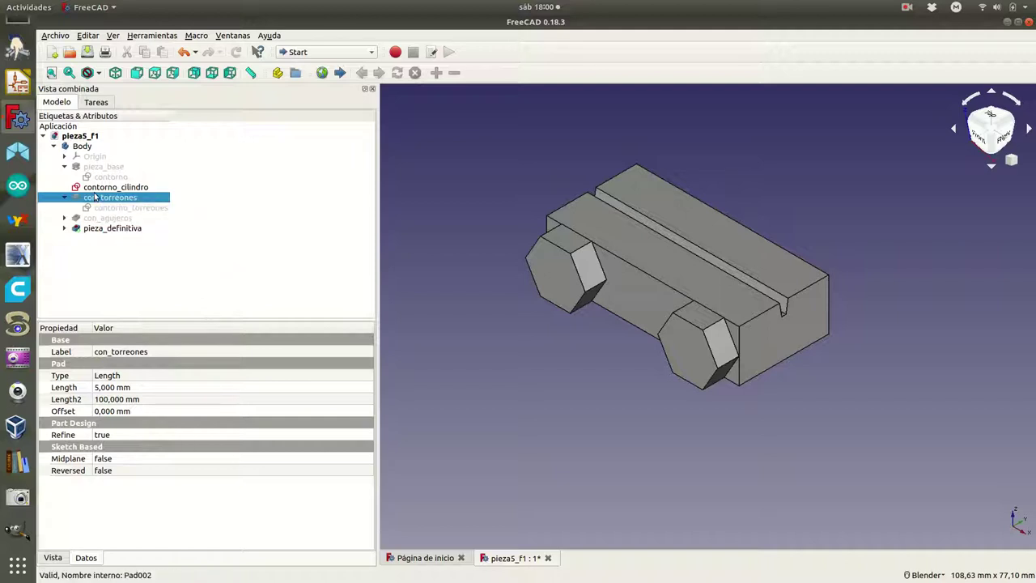
key(Delete)
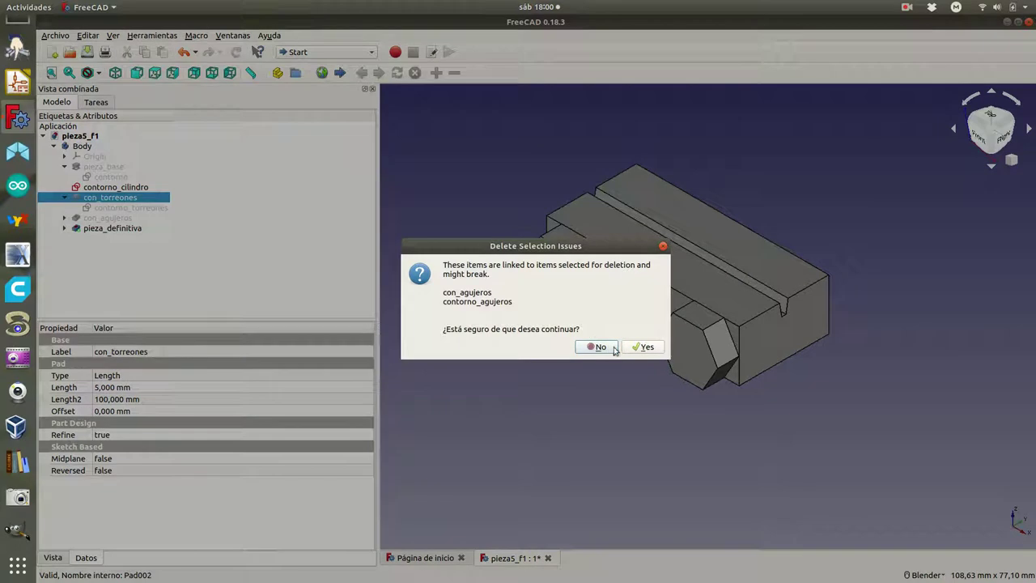
click(640, 347)
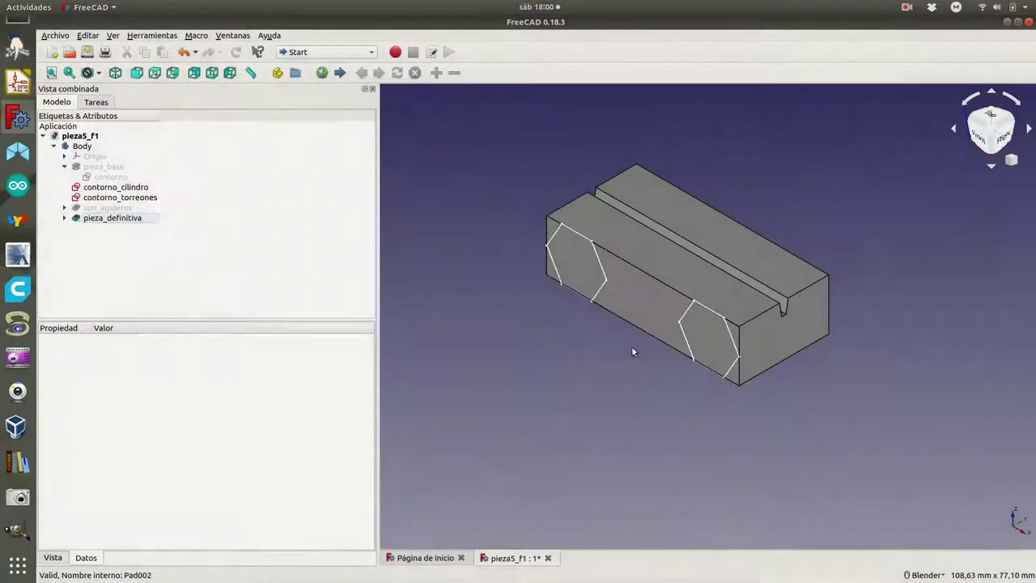
Step: Delete the con_agujeros pocket and its dependents, keeping its sketch
click(78, 210)
right_click(82, 208)
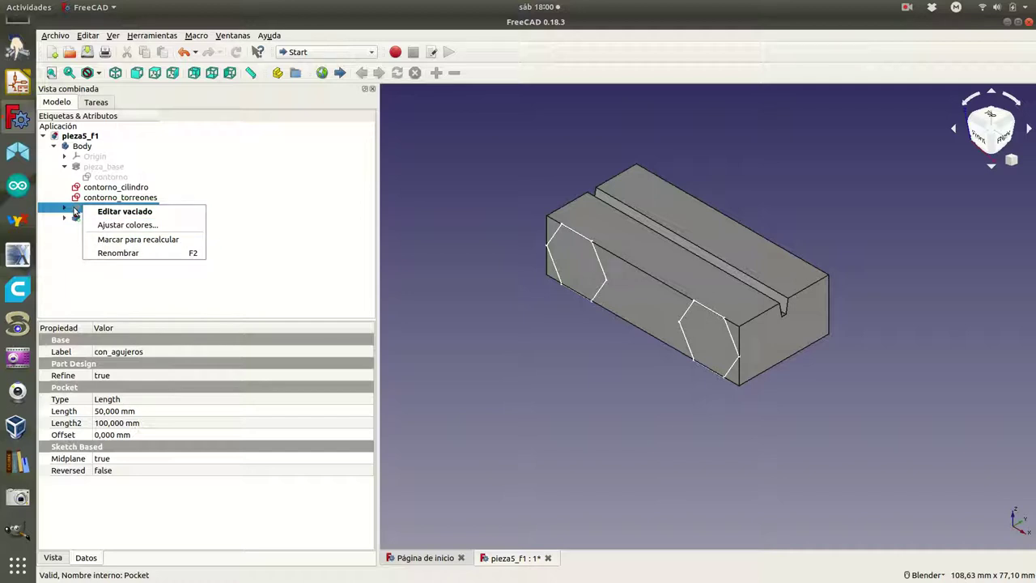
click(76, 211)
key(Delete)
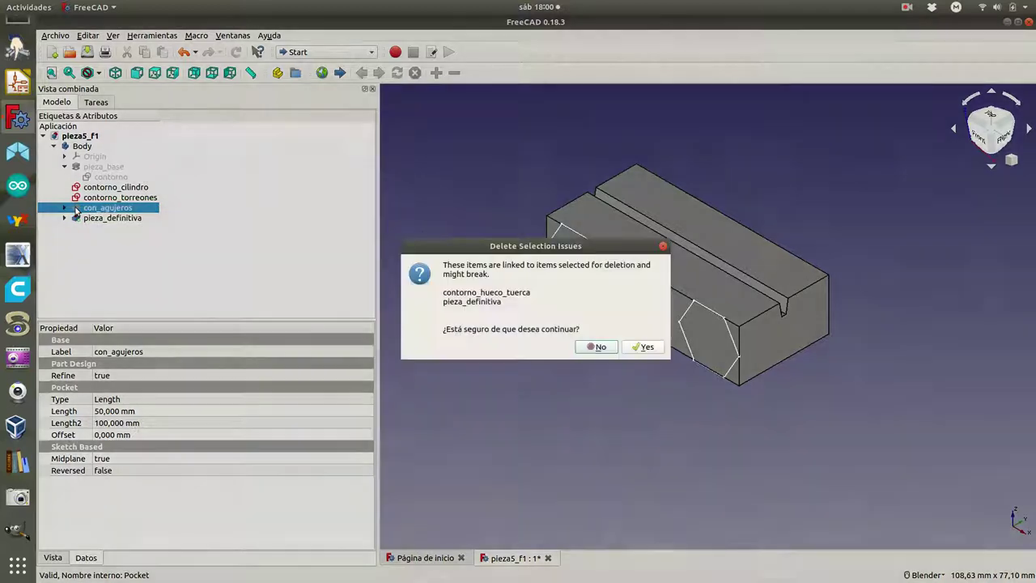
click(645, 348)
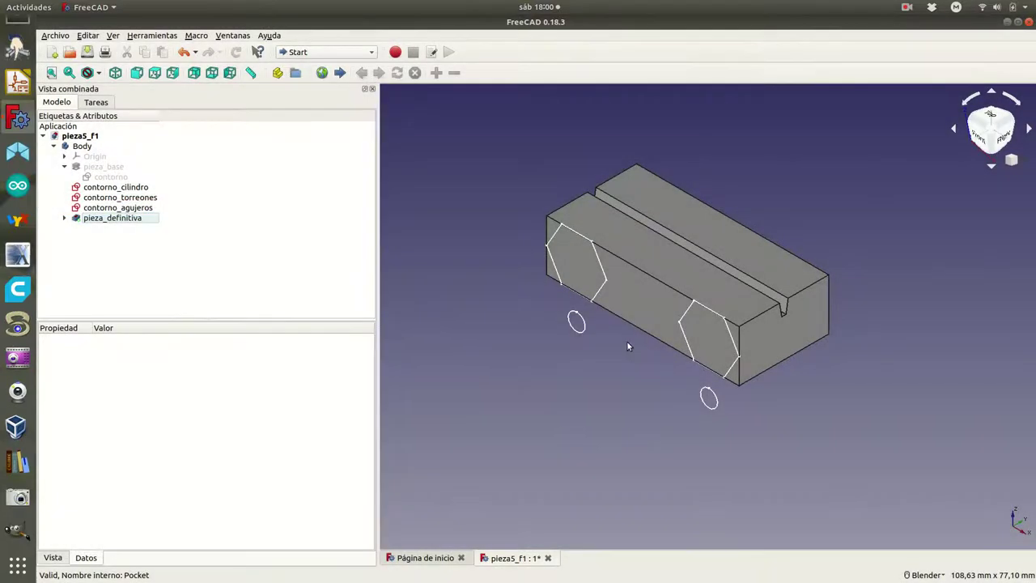
Step: Expand the pieza_definitiva pocket to reveal its contorno_hueco_tuerca sketch
click(64, 217)
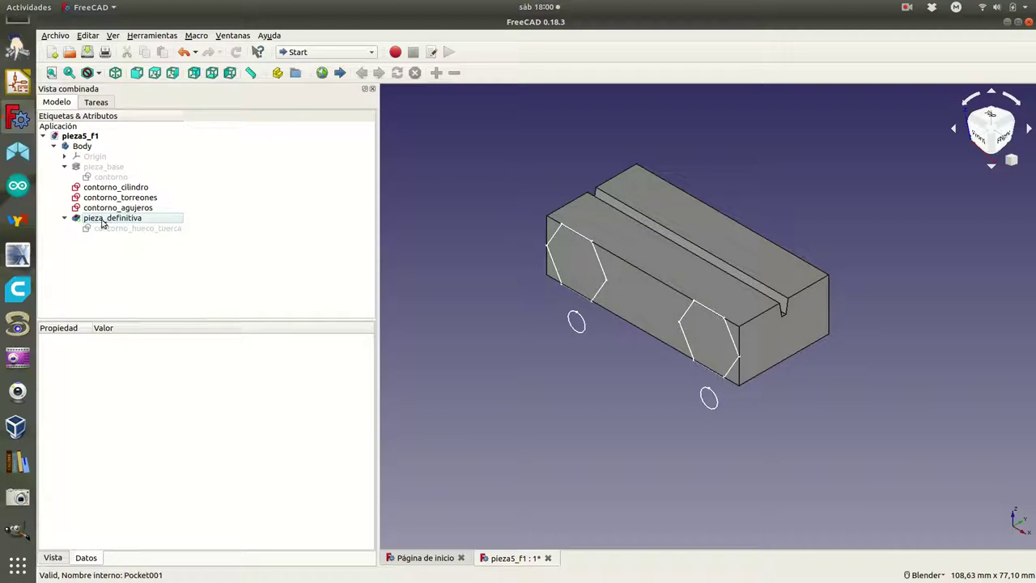
Step: Rename the nut-recess pocket pieza_definitiva to con_hueco_tuercas
right_click(103, 221)
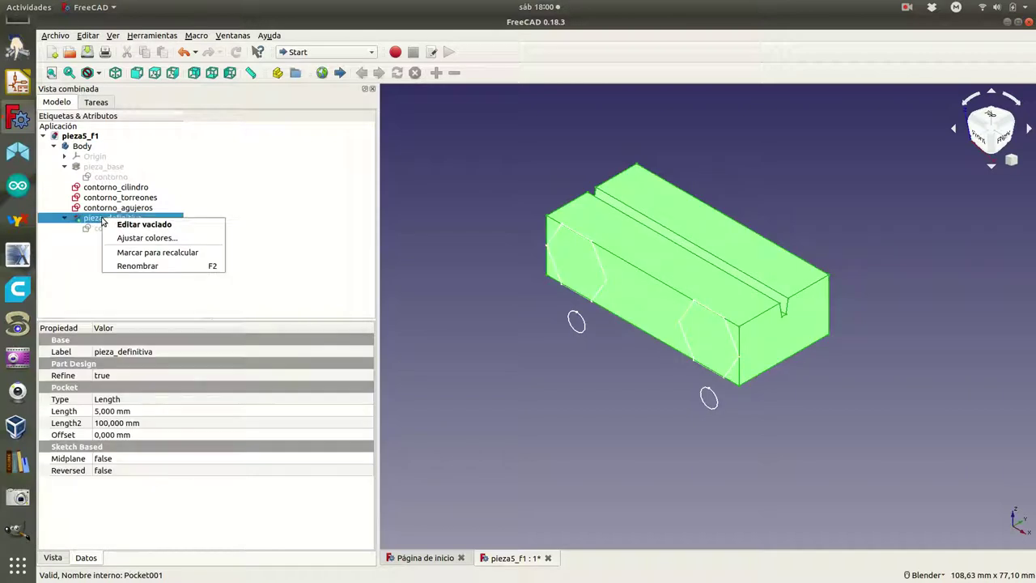
click(133, 266)
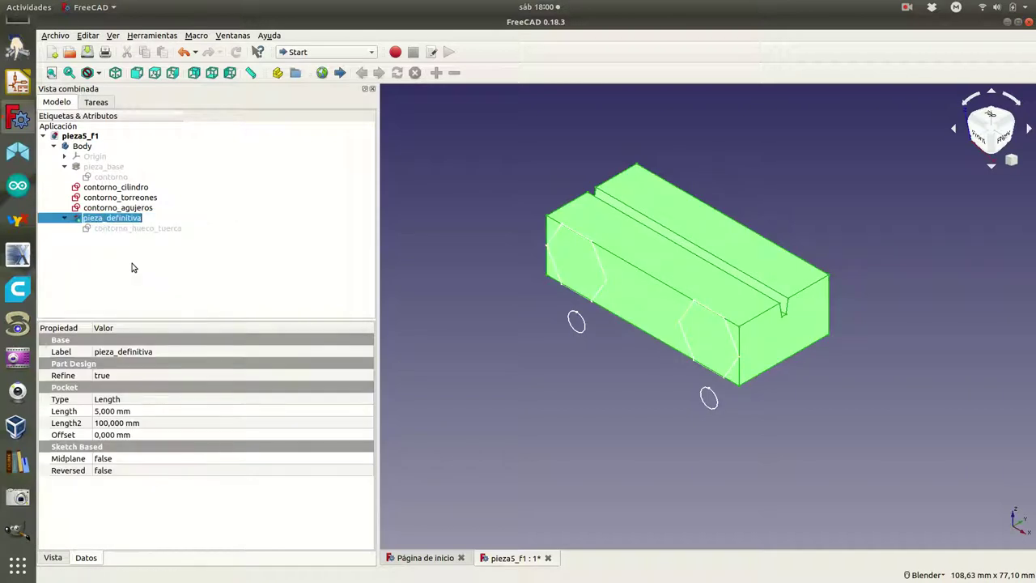
key(BackSpace)
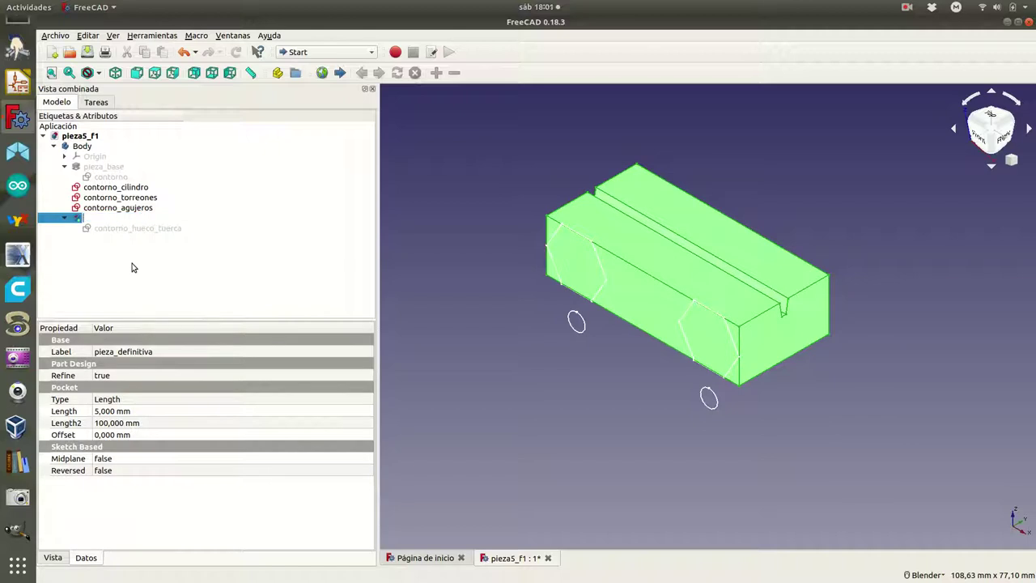
text(con_hueco_tuercas)
key(Return)
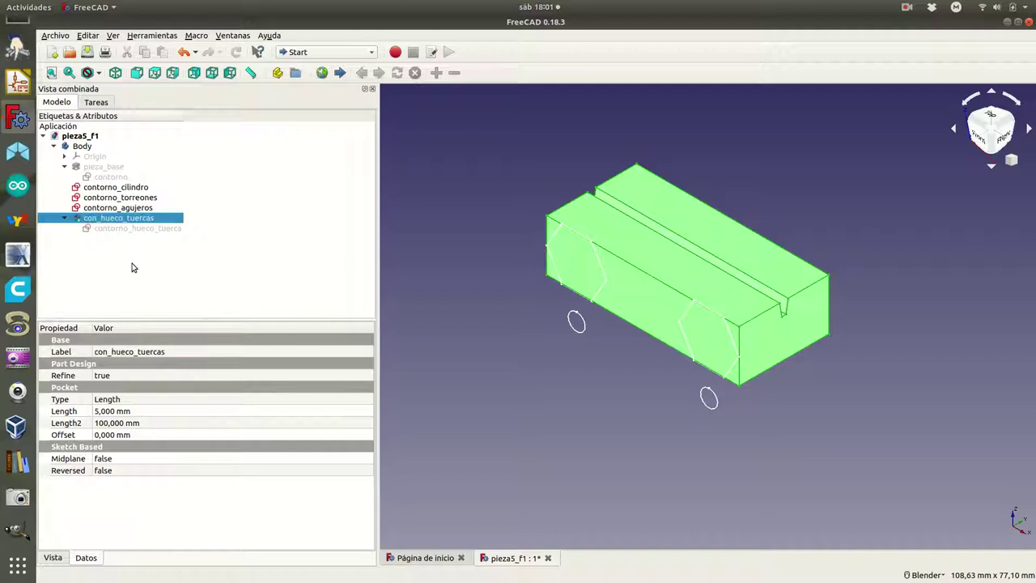
Step: Orbit and zoom the model, clearing the selection, to inspect the part's underside
mouse_move(933, 231)
middle_down()
mouse_move(605, 324)
mouse_move(669, 337)
mouse_move(896, 303)
middle_up()
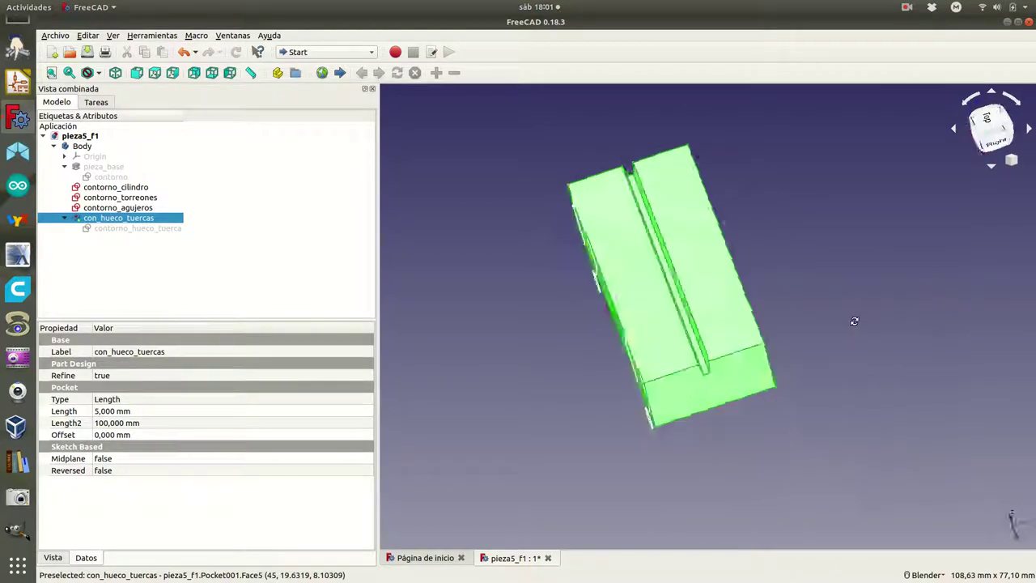
scroll(700, 300, up, 2)
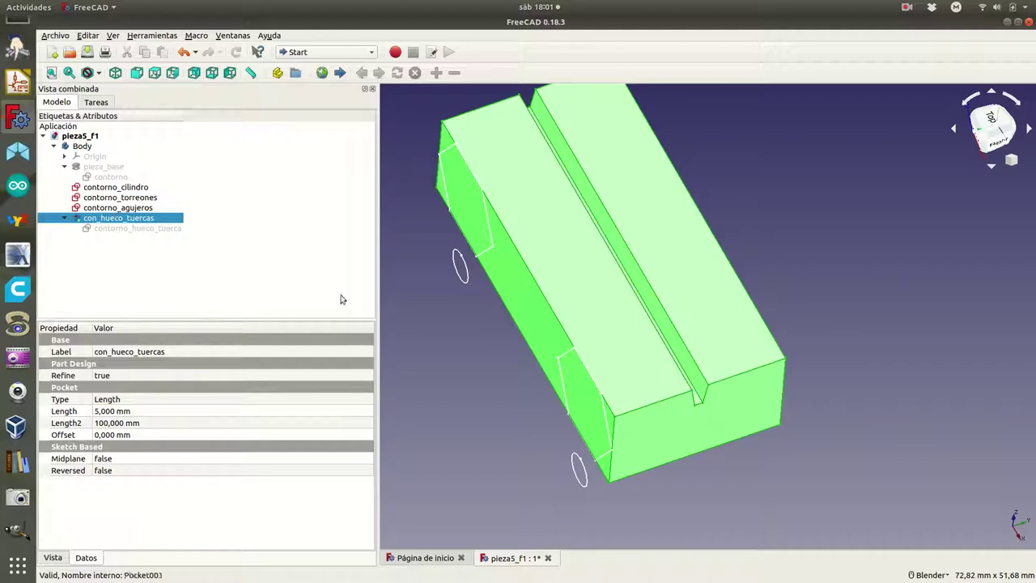
scroll(549, 321, down, 2)
scroll(549, 321, down, 2)
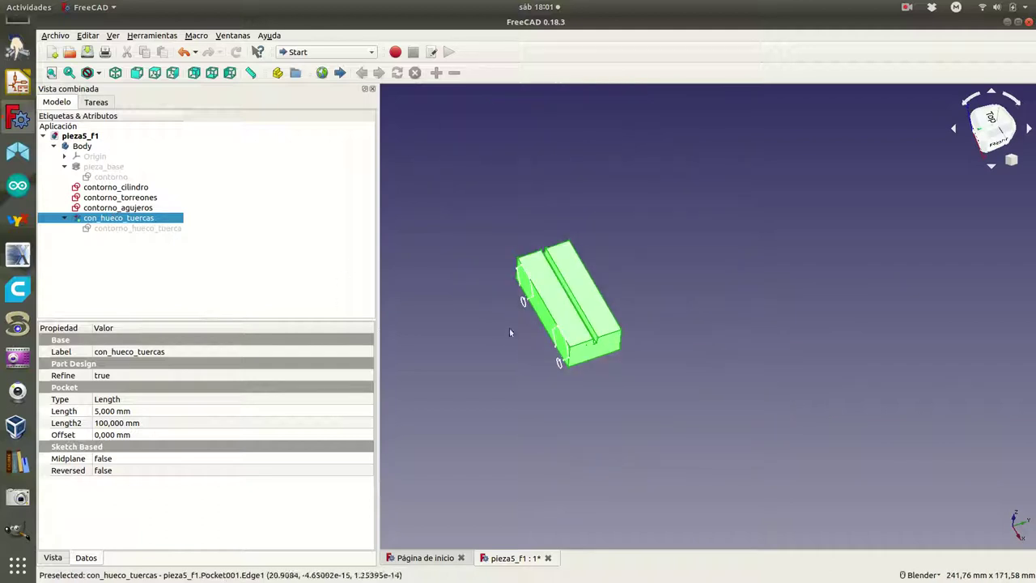
click(491, 388)
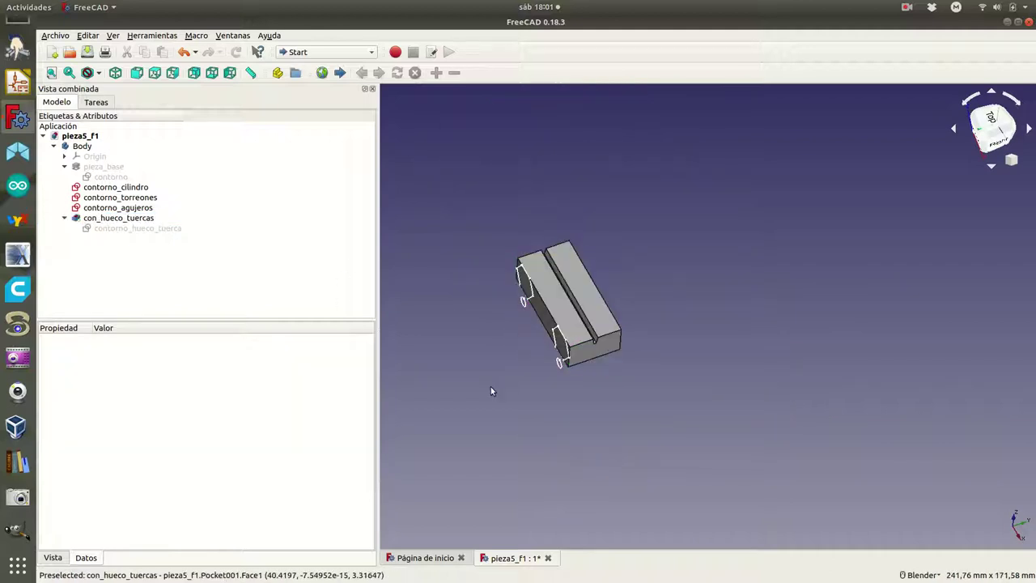
scroll(491, 391, up, 1)
scroll(487, 390, up, 1)
scroll(483, 390, down, 1)
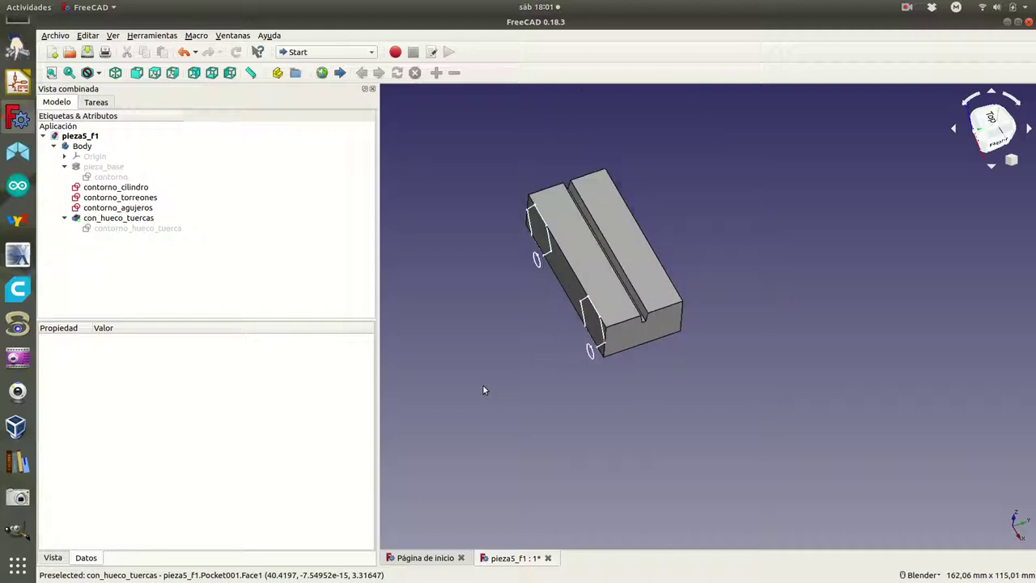
middle_drag(520, 367, 708, 209)
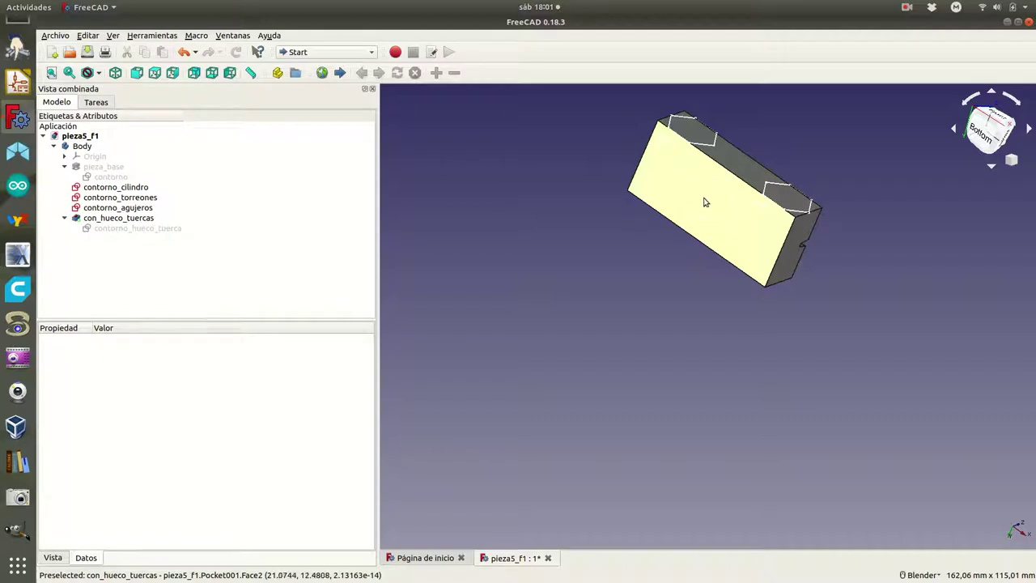
Step: Open the contorno_cilindro sketch for editing with the model shown as wireframe
click(117, 187)
double_click(117, 188)
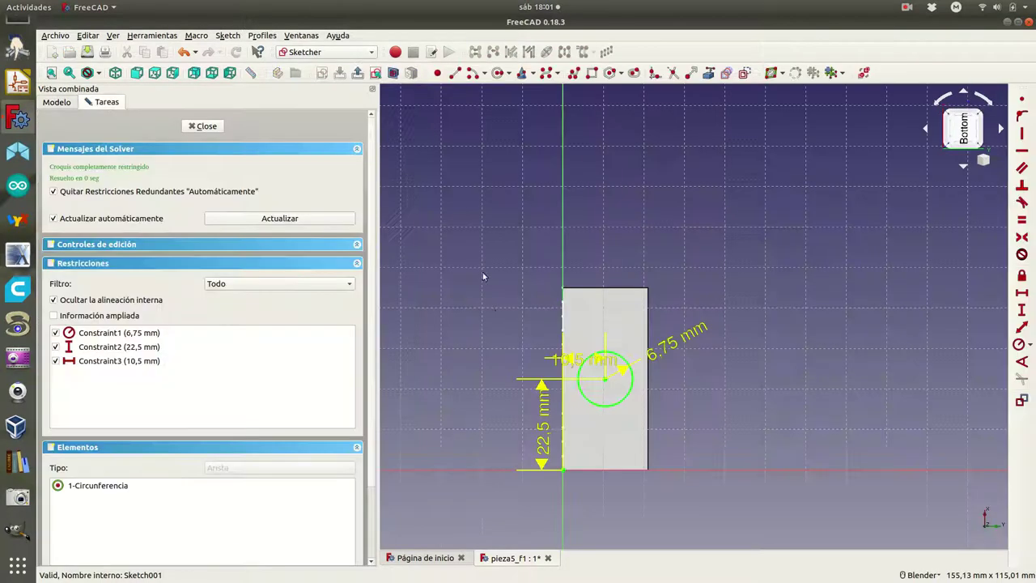
click(98, 74)
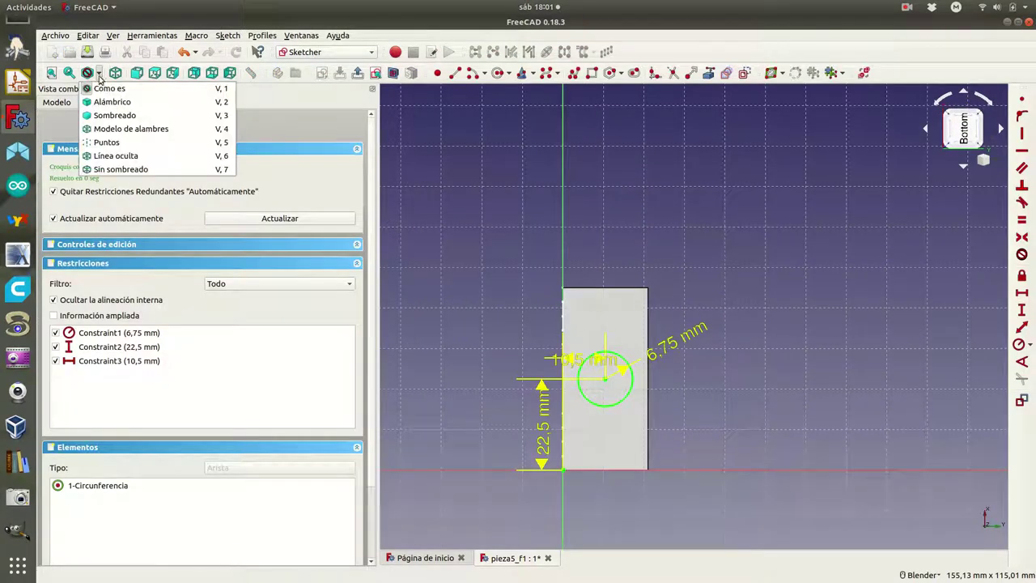
click(122, 128)
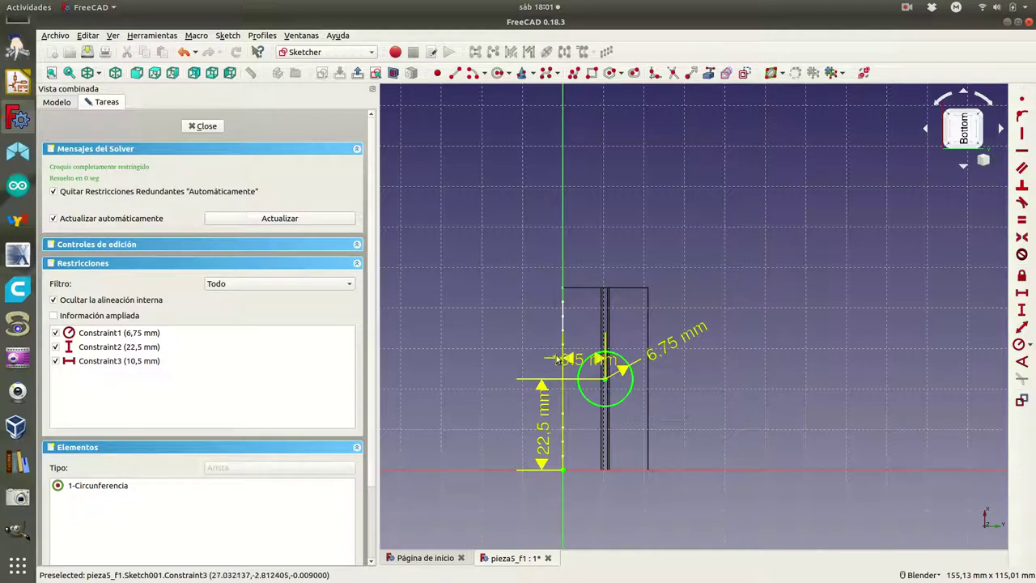
Step: Change the circle radius from 6,75 to 6,25 mm, tidy the 10,5 mm label, and close
double_click(670, 345)
text(6,25)
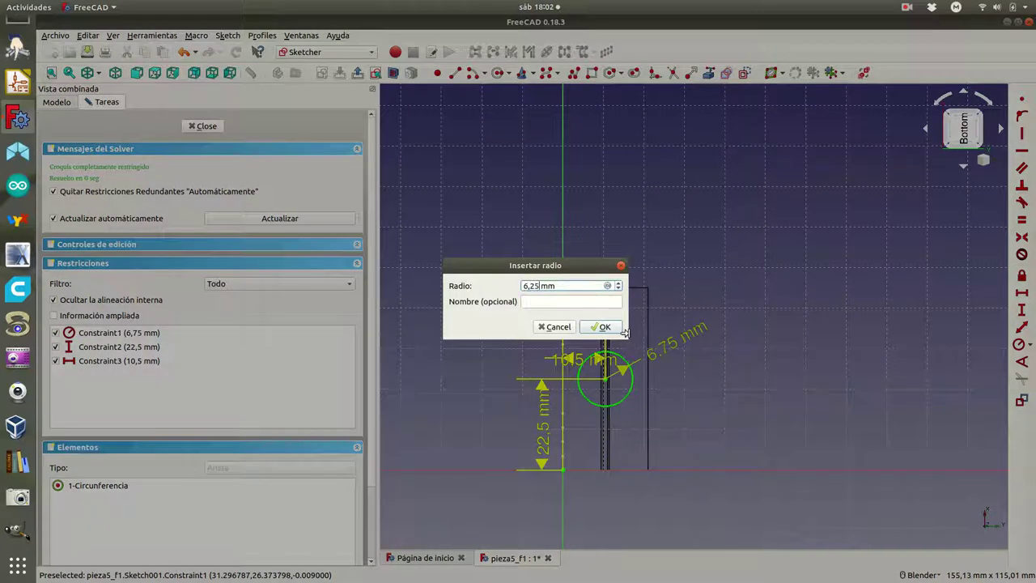
key(Return)
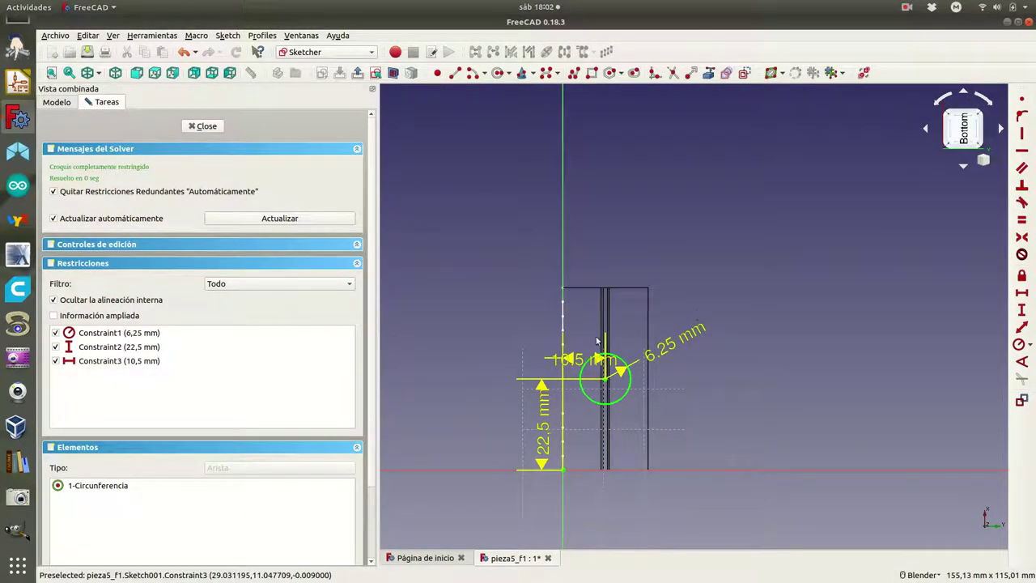
drag(566, 362, 501, 324)
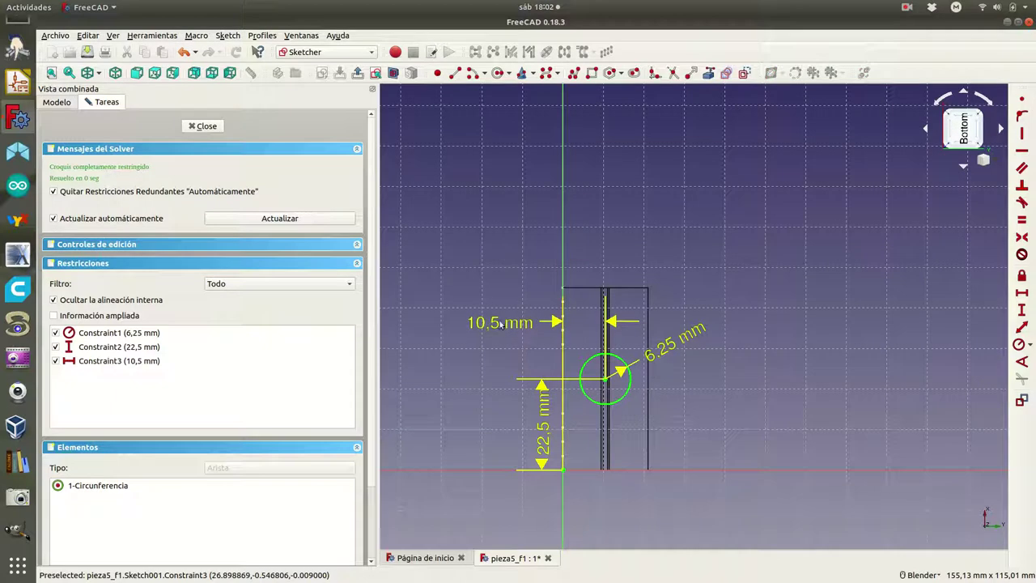
click(206, 126)
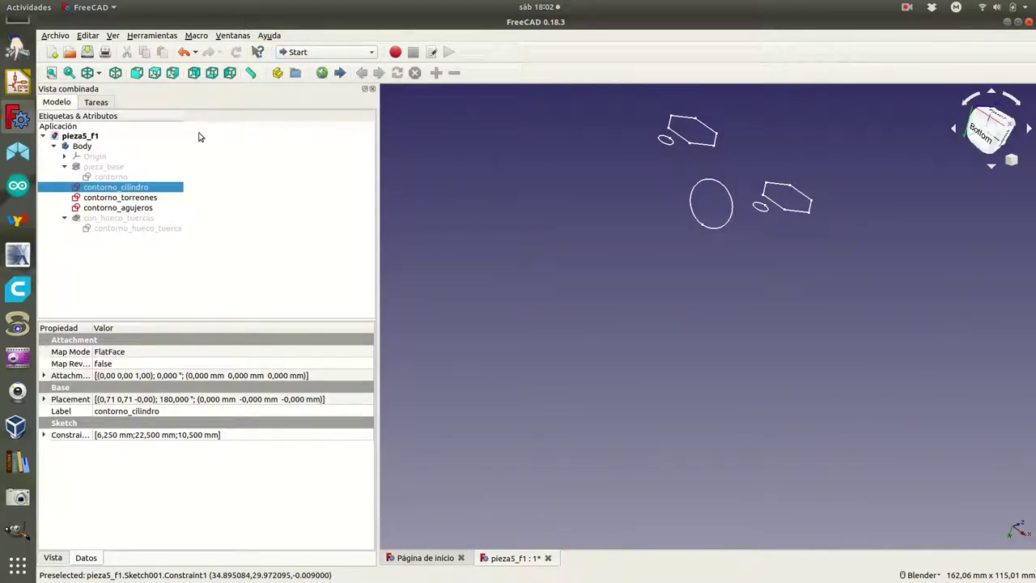
Step: Hide the contorno_torreones and contorno_agujeros sketches and toggle con_hueco_tuercas and contorno_cilindro visibility
click(138, 199)
key(space)
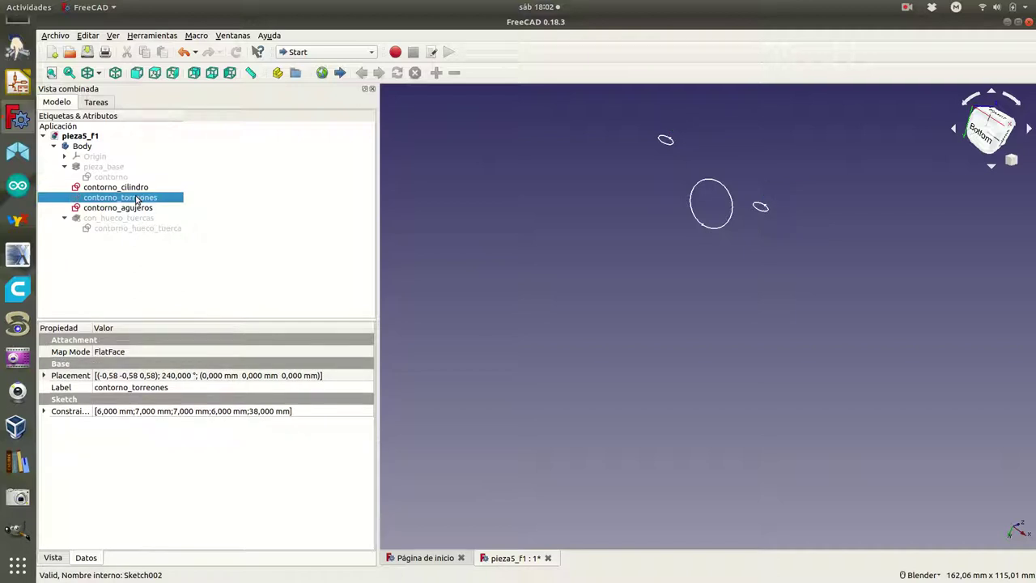
click(135, 209)
key(space)
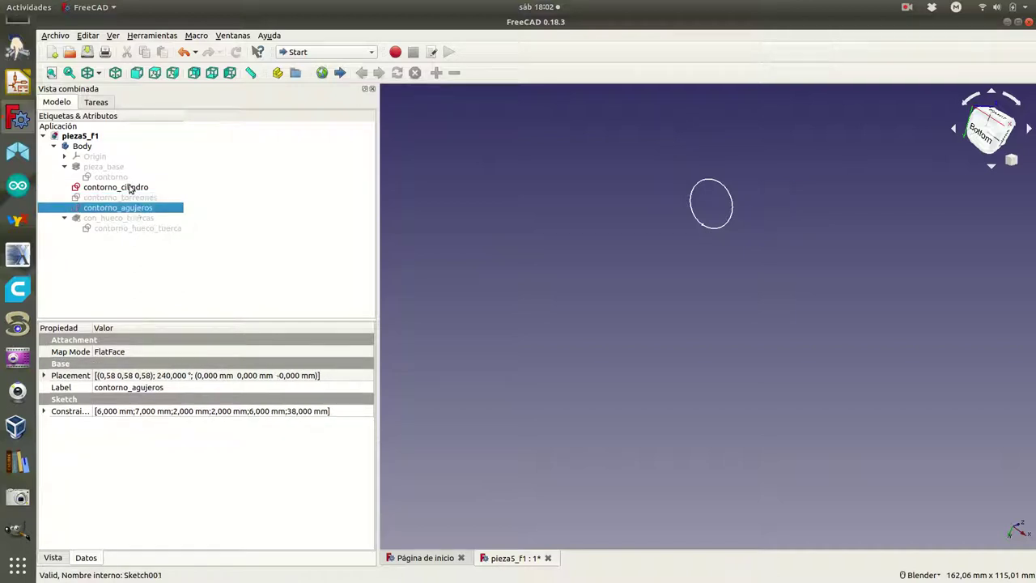
click(129, 188)
key(space)
click(120, 220)
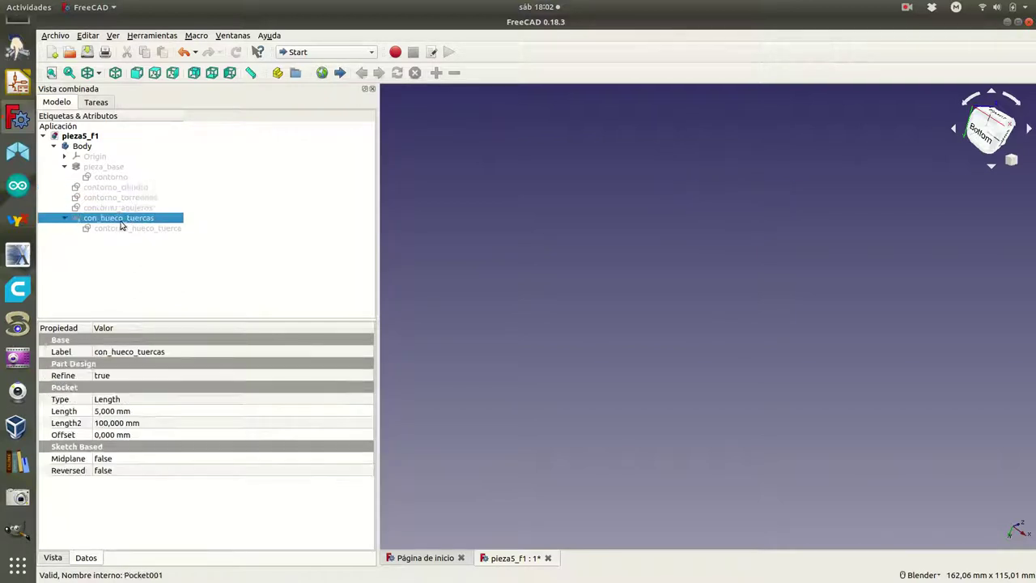
key(space)
click(116, 188)
key(space)
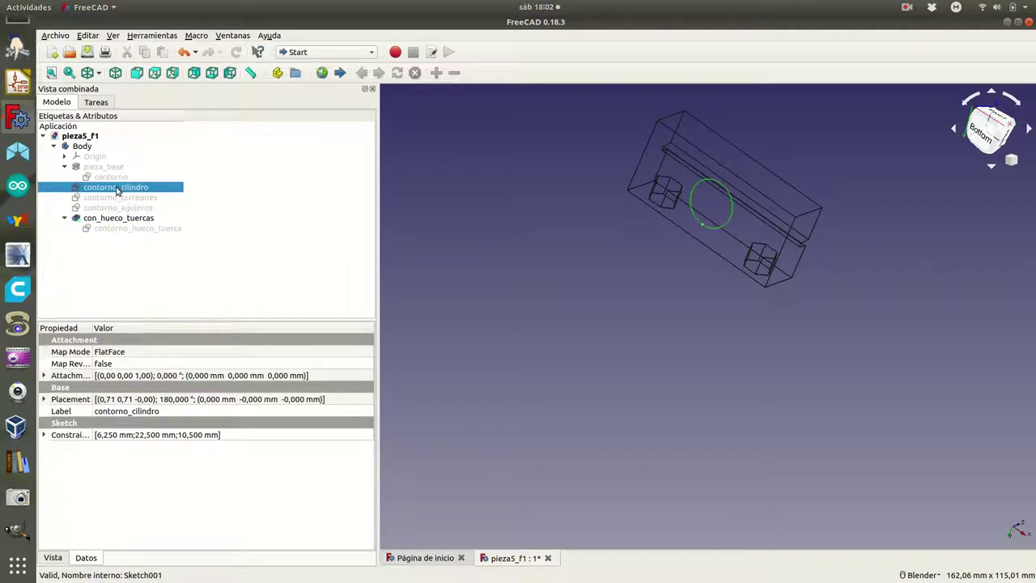
Step: Switch back to shaded display and toggle the Body's visibility
click(99, 73)
click(107, 90)
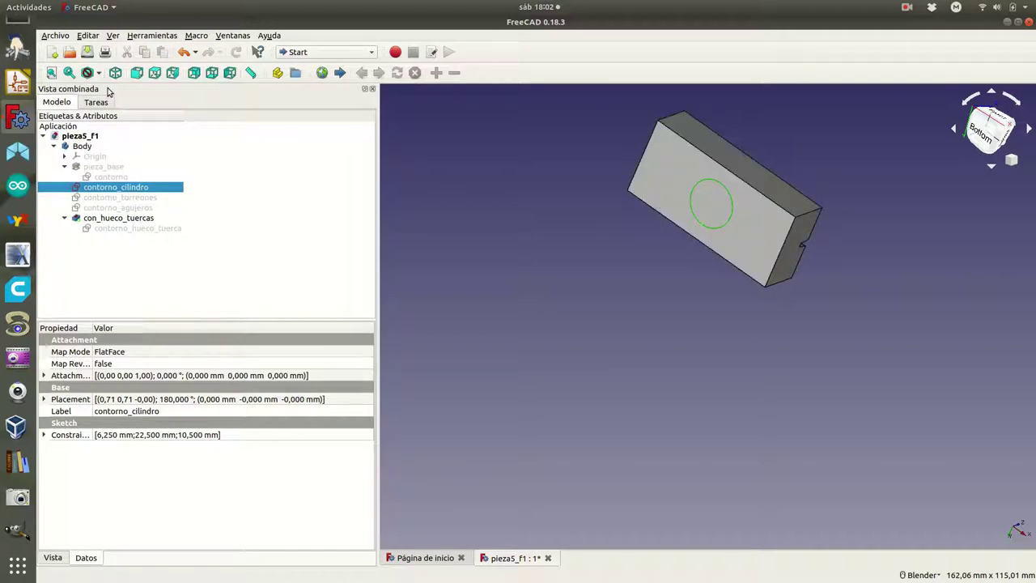
click(105, 103)
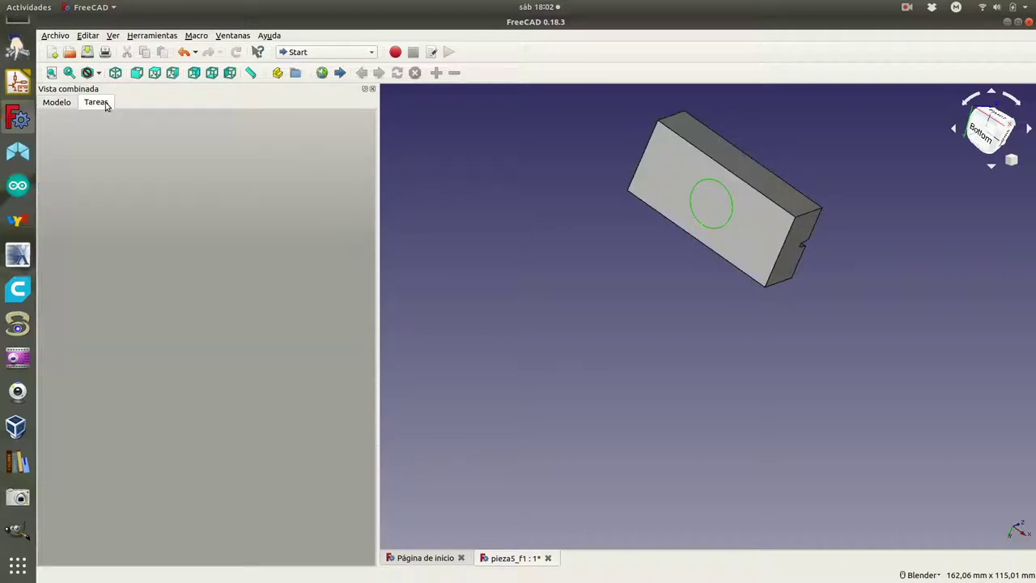
click(62, 103)
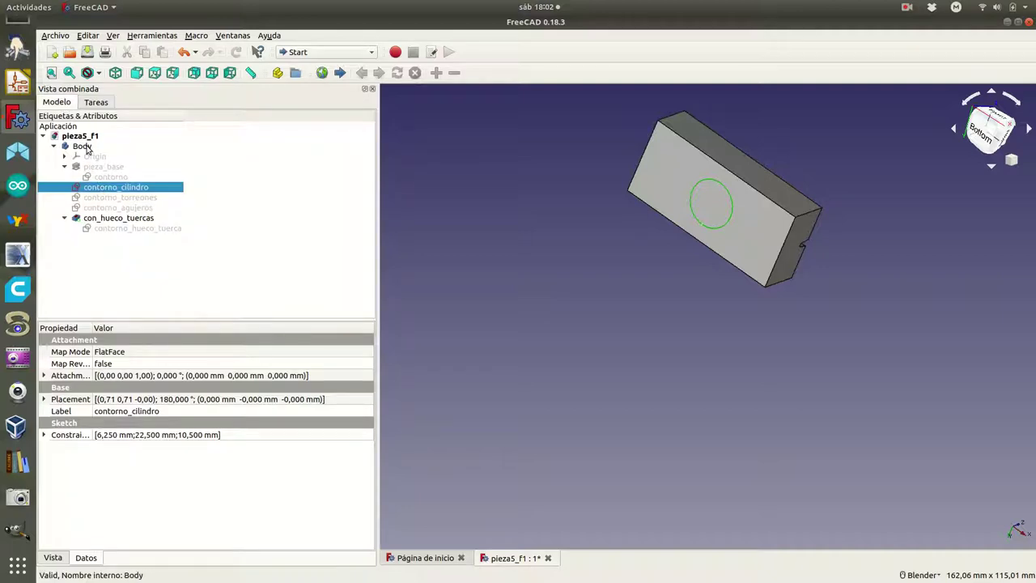
click(87, 149)
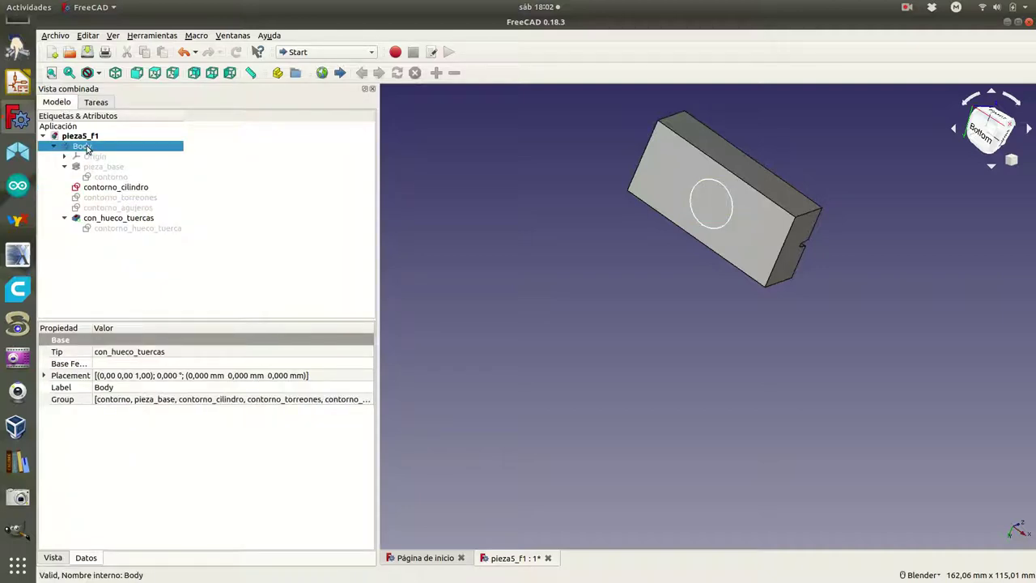
key(space)
key(space)
click(107, 189)
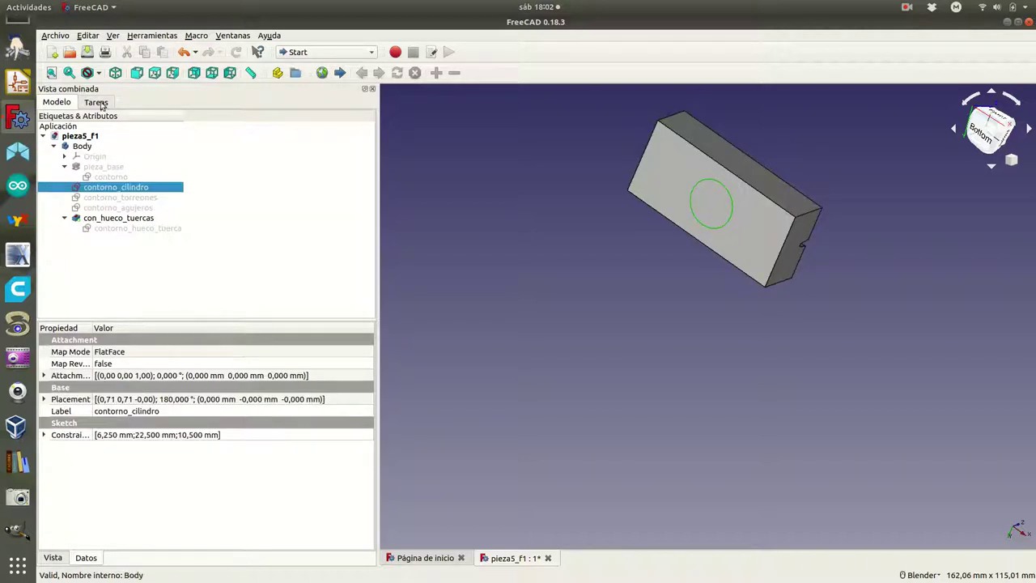
click(98, 103)
click(58, 105)
Step: Reopen and close the contorno_cilindro sketch, returning to the model tree
double_click(117, 187)
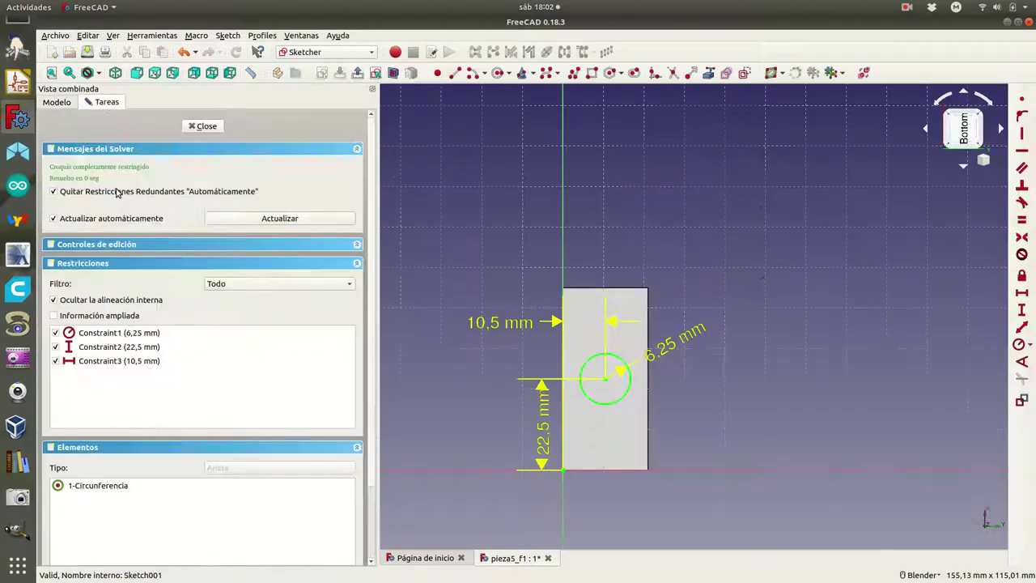
click(199, 127)
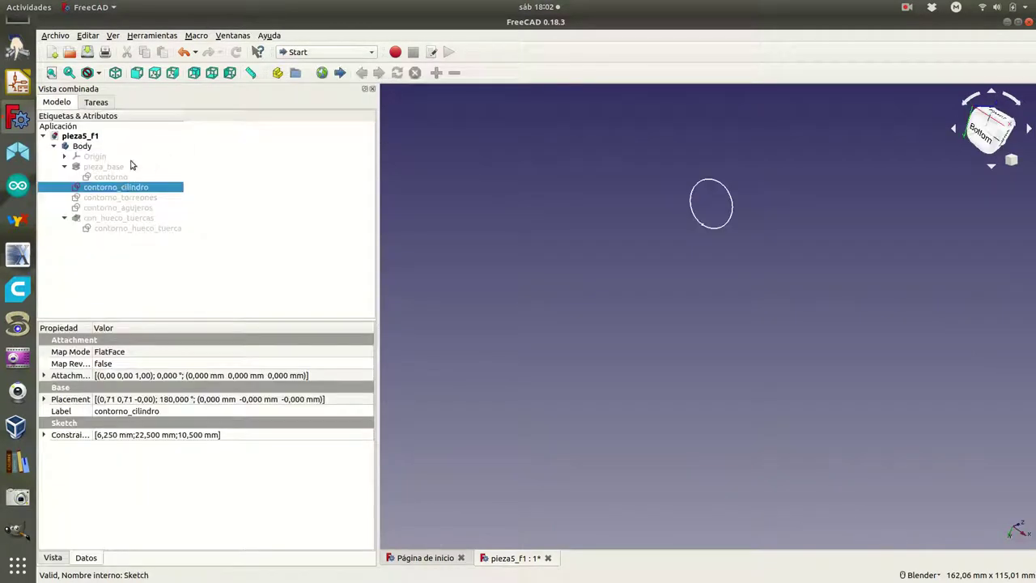
click(96, 102)
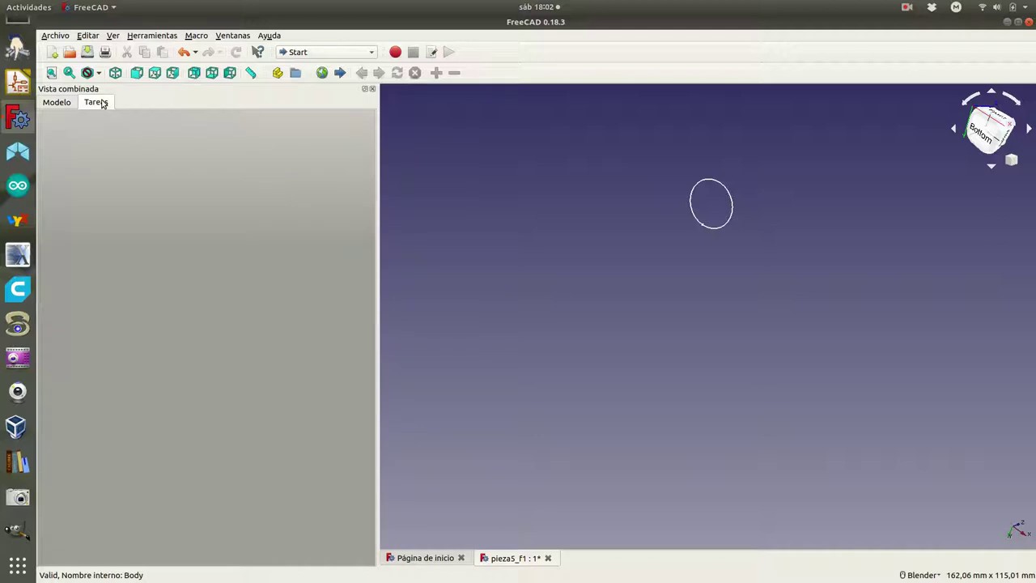
click(63, 104)
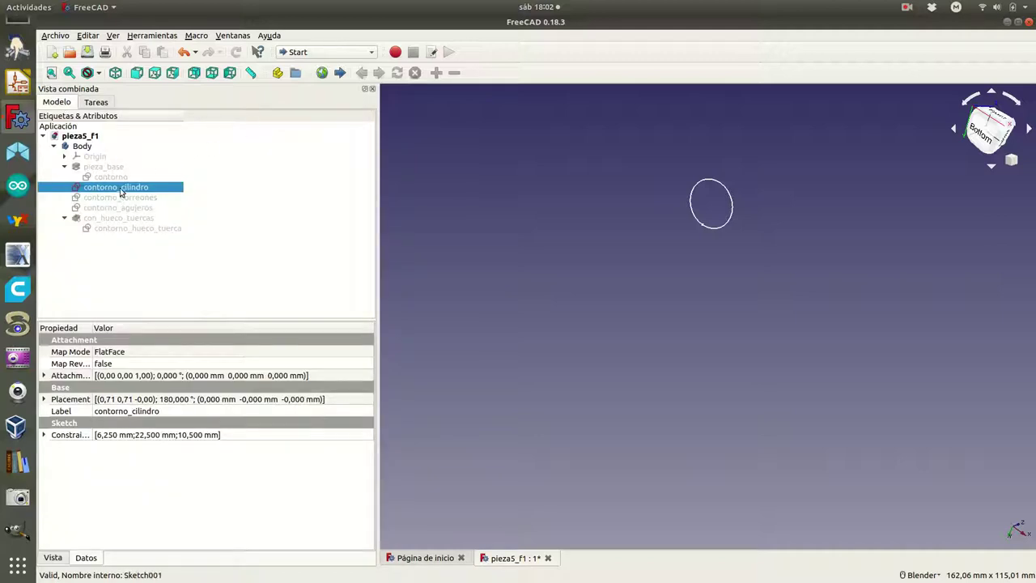
Step: In Part Design, pocket the contorno_cilindro circle 2 mm deep into the block
click(371, 53)
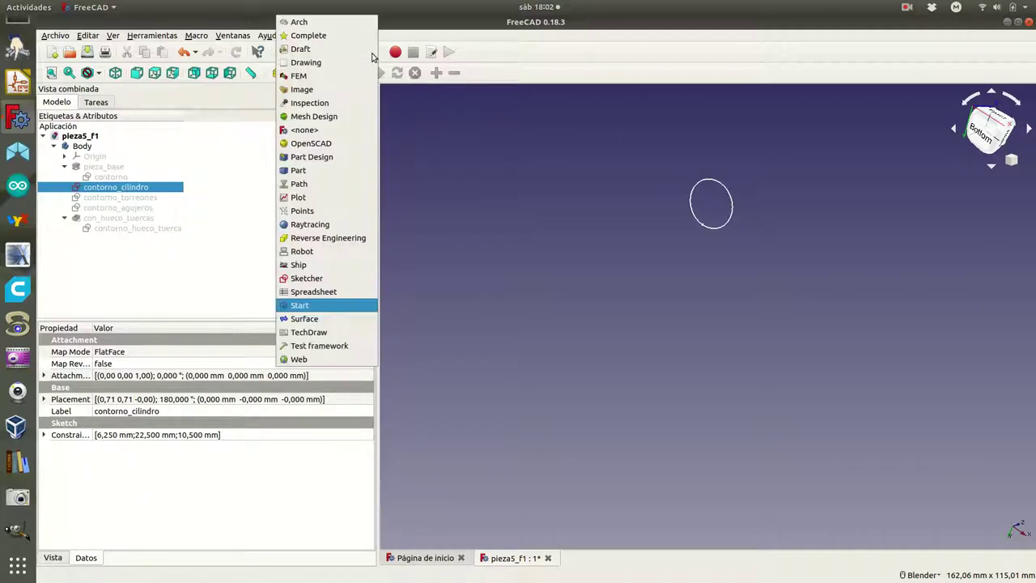
click(332, 156)
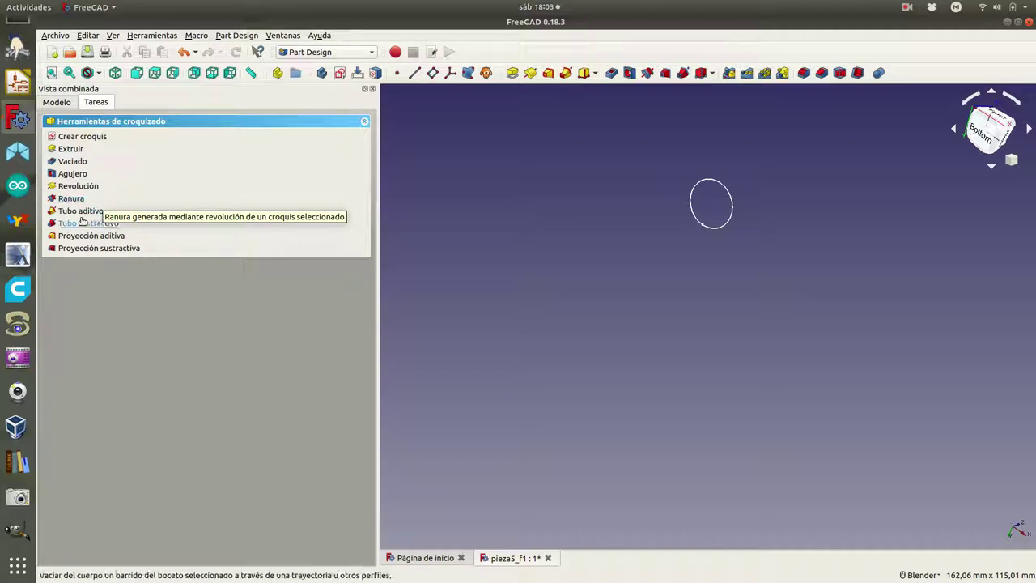
click(73, 162)
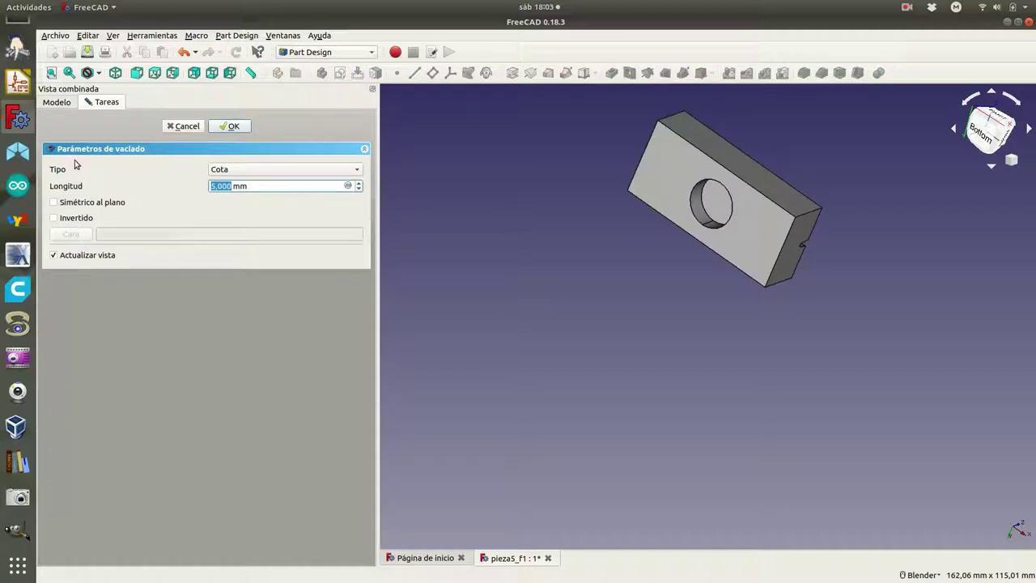
text(2)
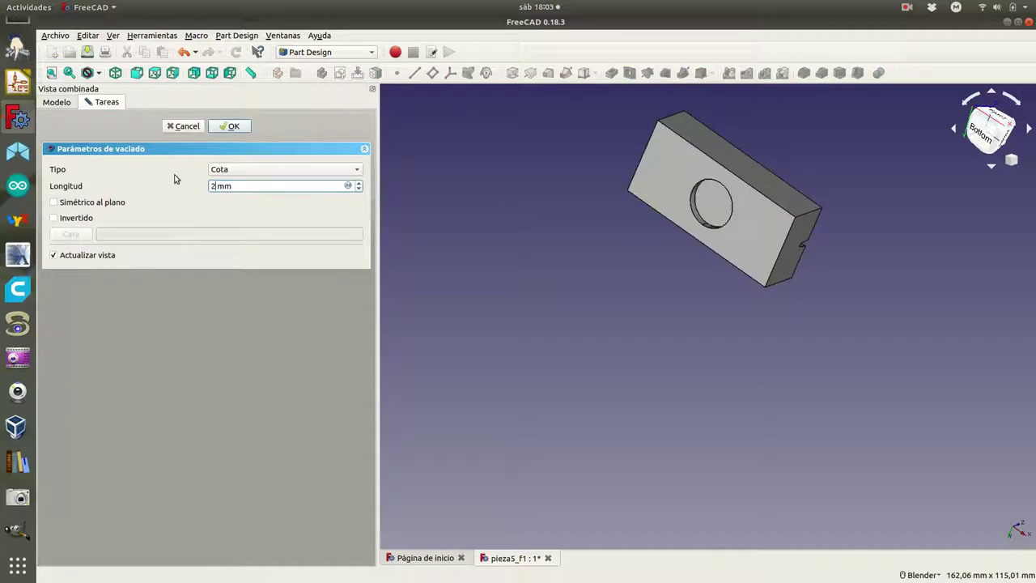
click(231, 126)
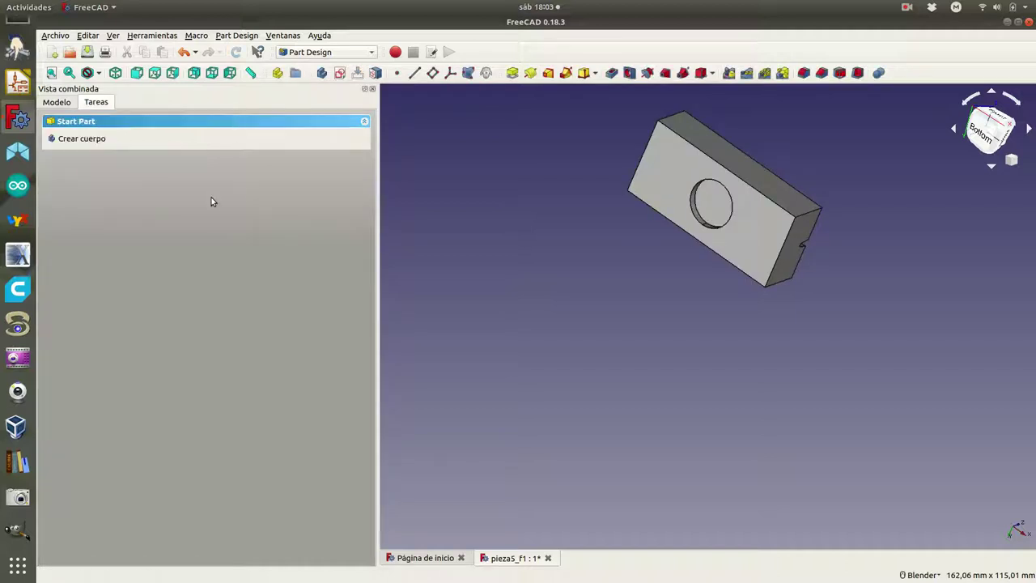
click(63, 104)
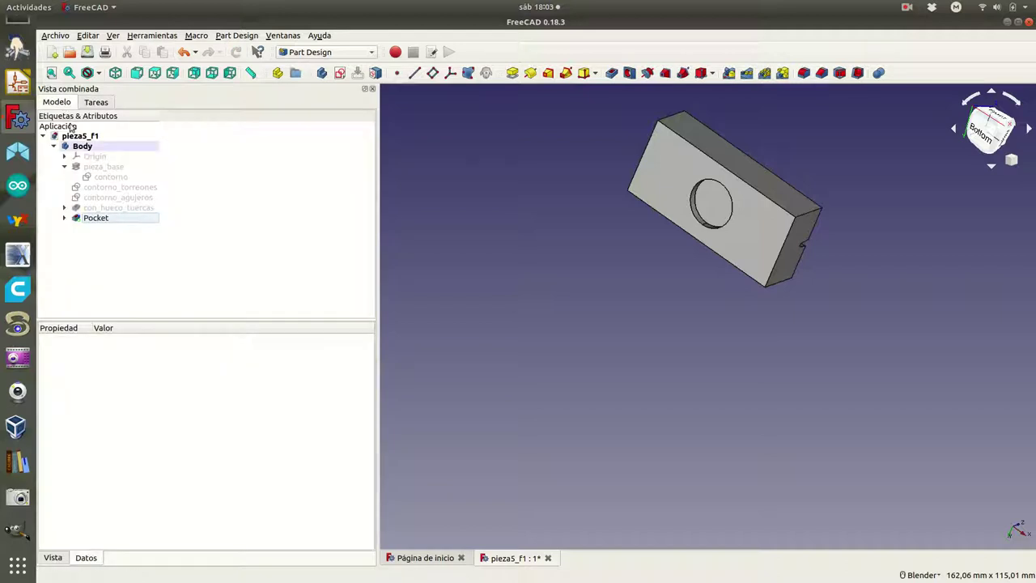
Step: Rename the Pocket feature to vaciado1 and select the block's front face
right_click(100, 220)
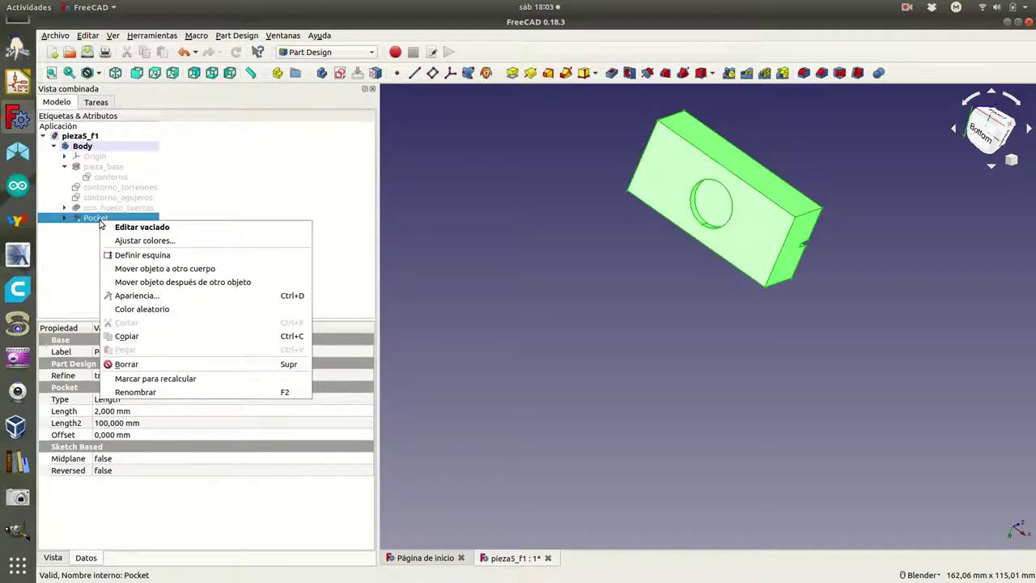
click(148, 394)
text(vaciado1)
key(Return)
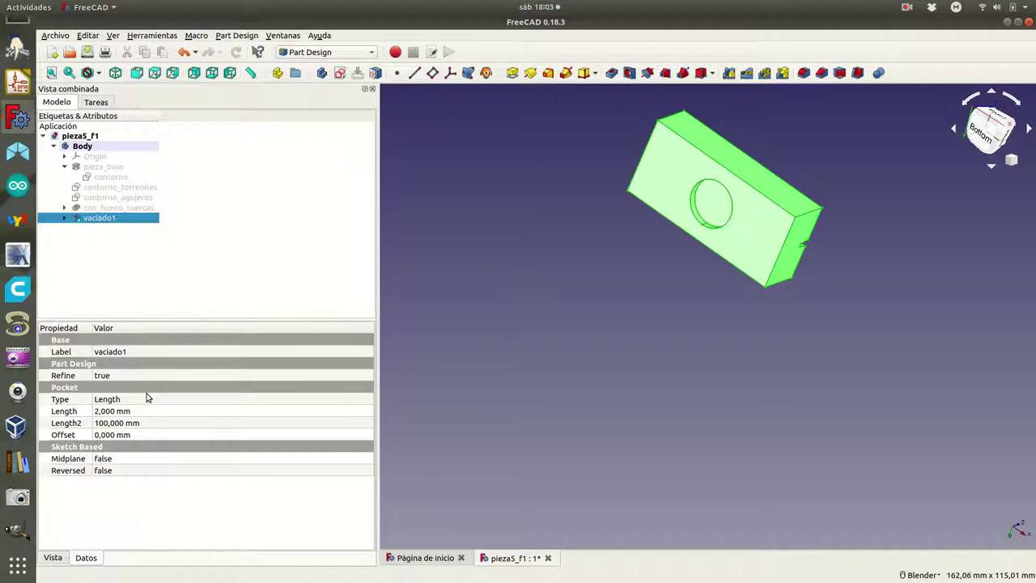
click(615, 203)
click(656, 180)
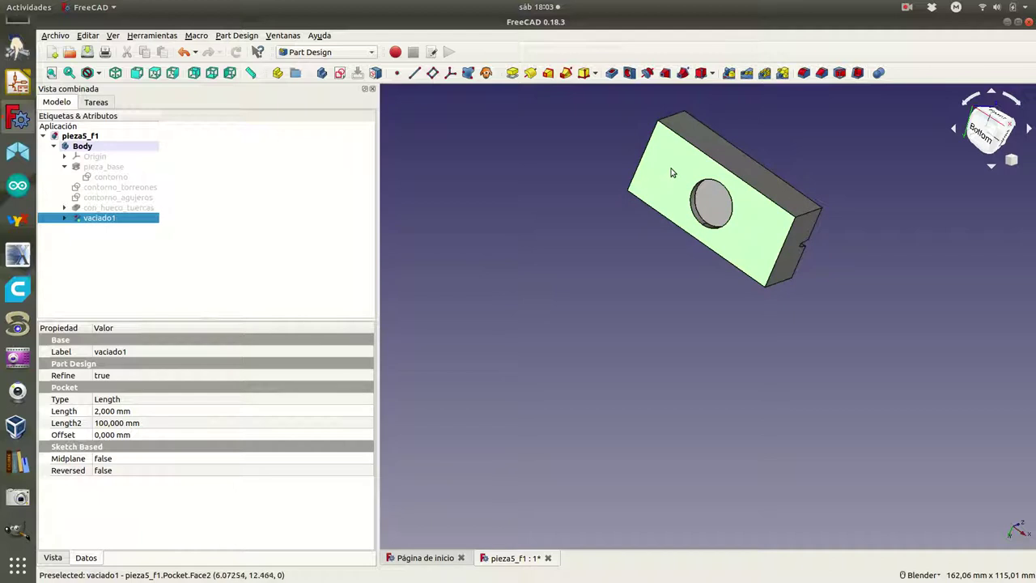
Step: Start a new sketch on the front face, displayed as wireframe with hidden edges
click(101, 102)
click(81, 137)
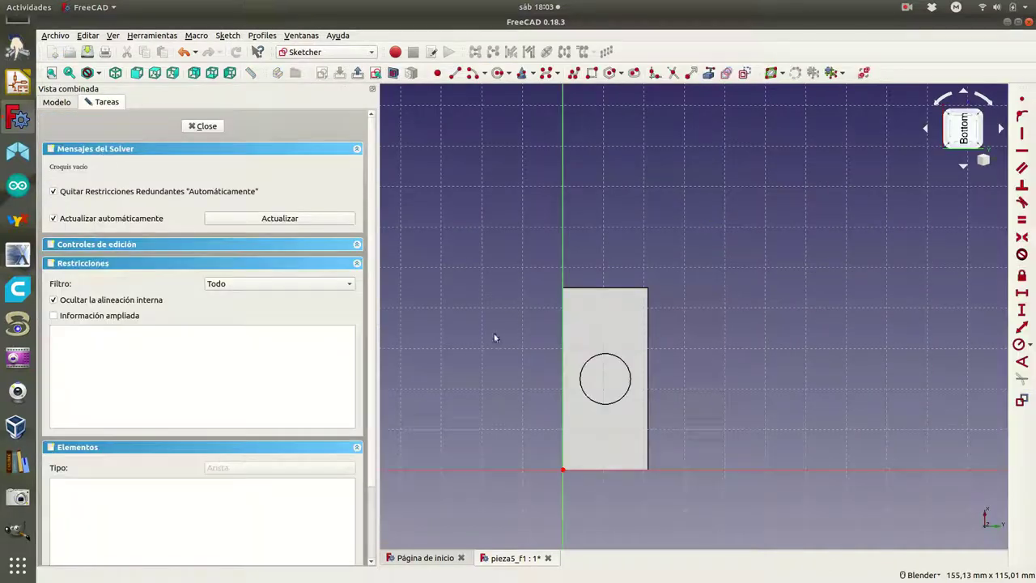
click(98, 74)
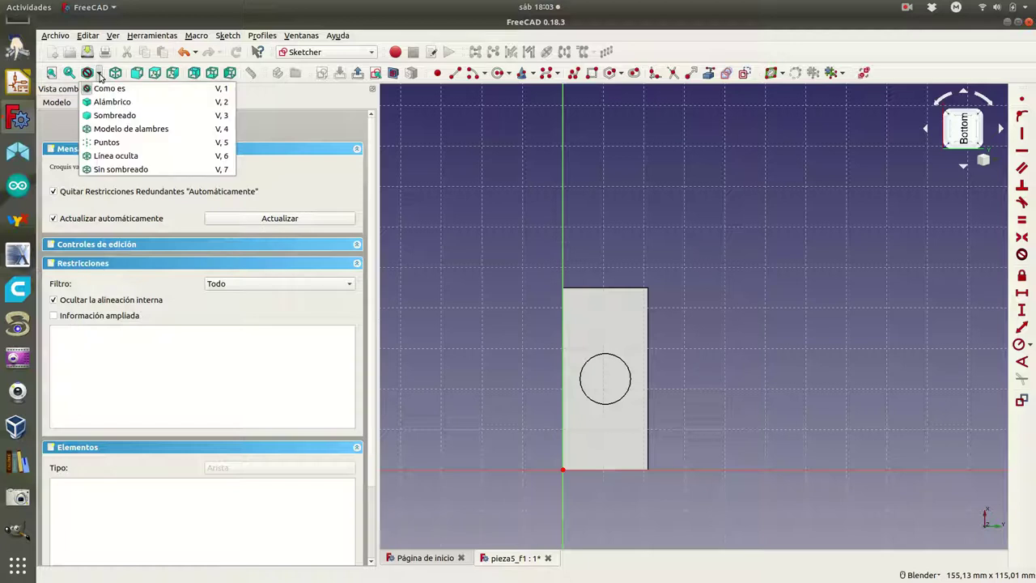
click(118, 102)
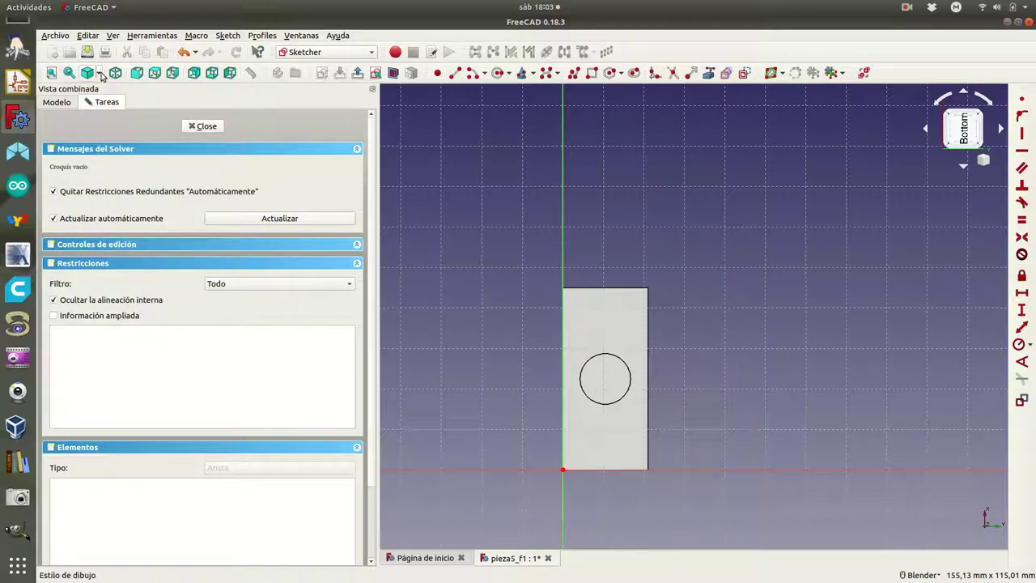
click(98, 74)
click(112, 130)
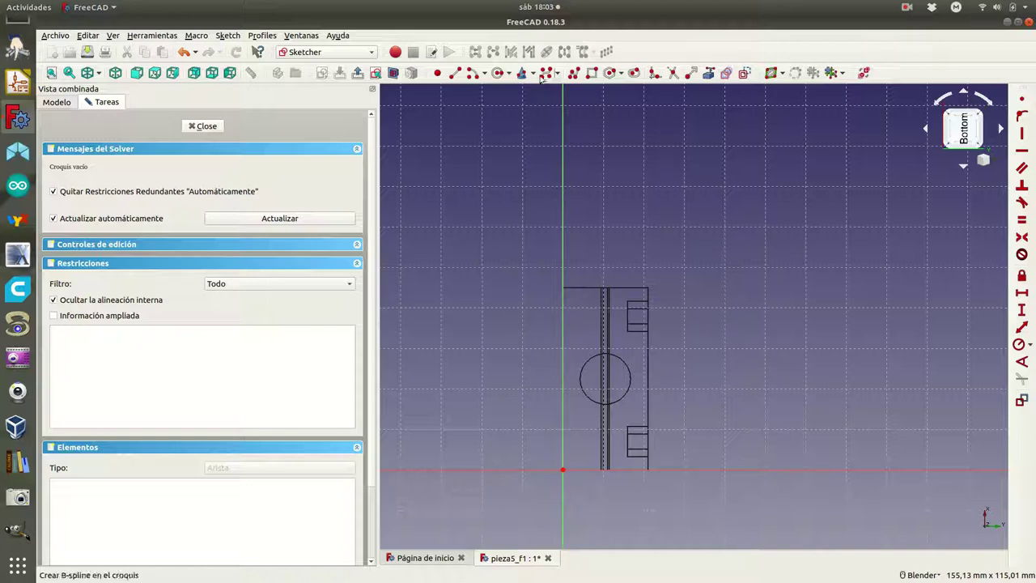
Step: Draw two concentric circles centred on the existing round hole
click(498, 73)
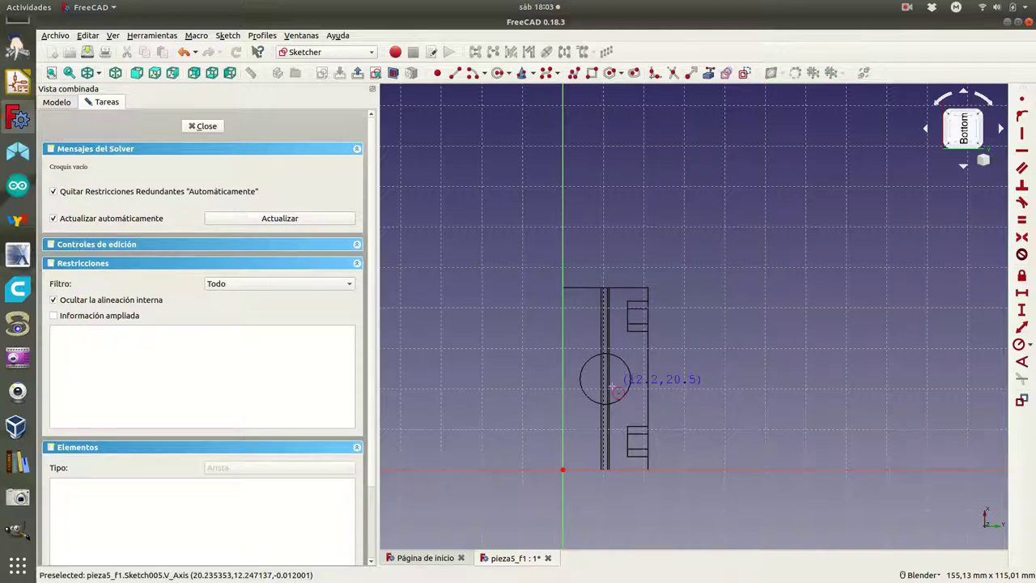
scroll(607, 373, up, 3)
click(597, 368)
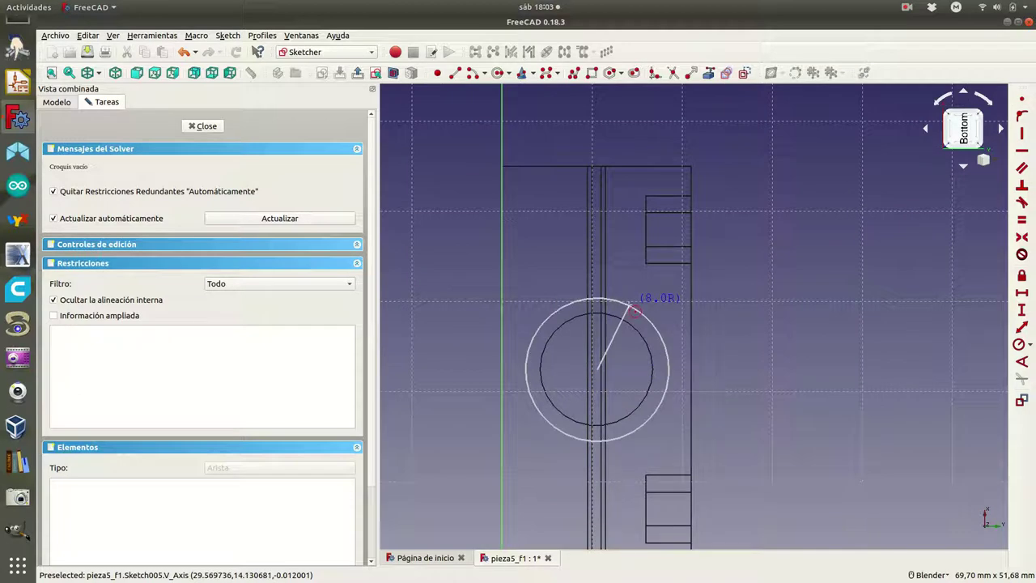
click(633, 309)
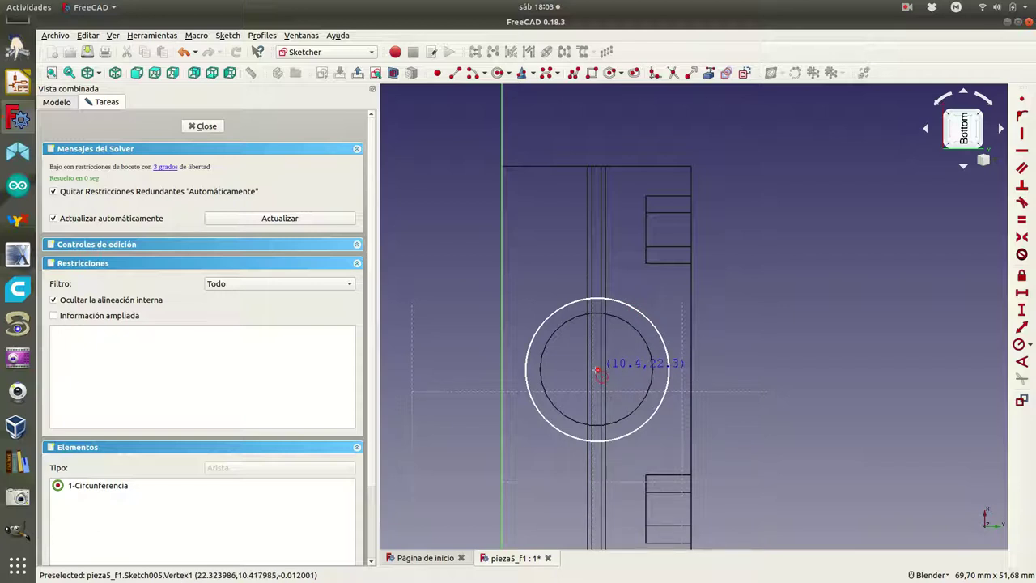
click(596, 369)
click(644, 288)
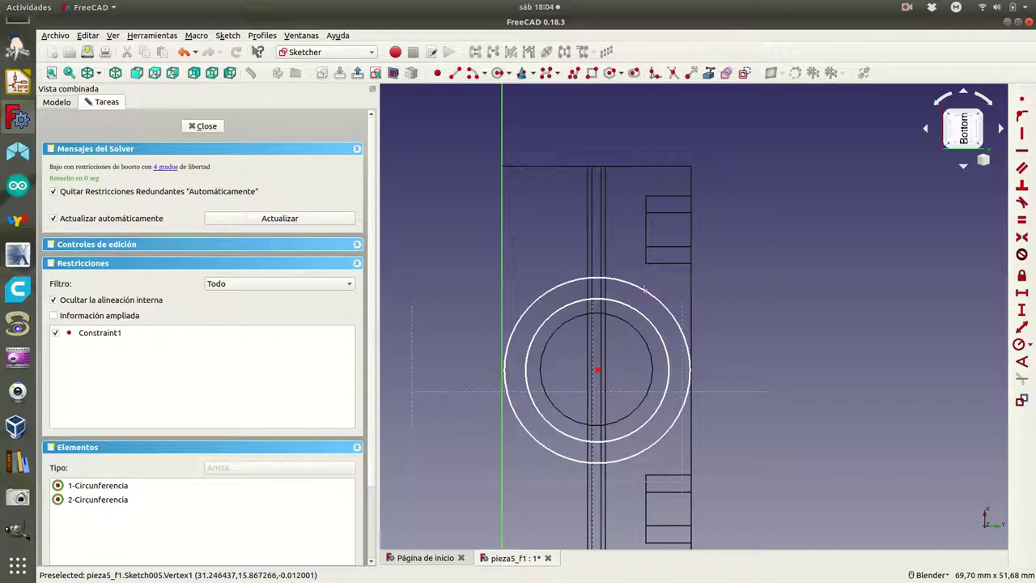
scroll(692, 416, down, 2)
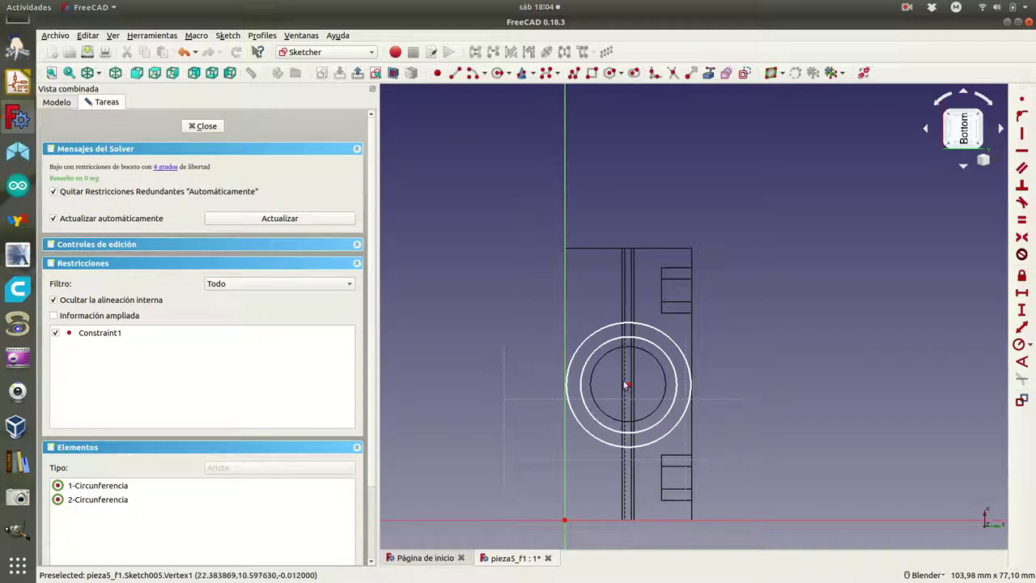
Step: Constrain the circles' centre 10,5 mm horizontally from the vertical axis
click(566, 327)
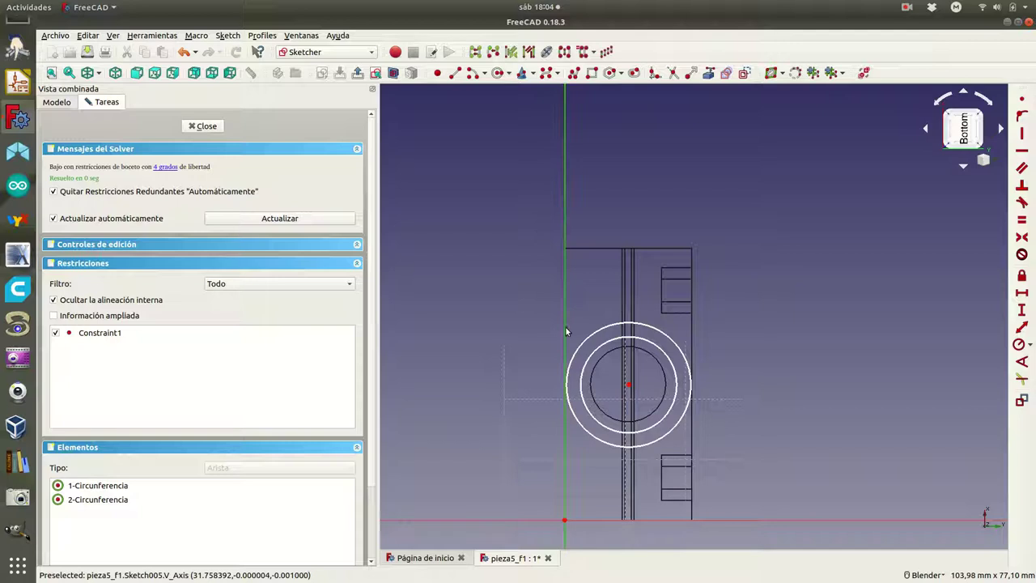
click(1022, 293)
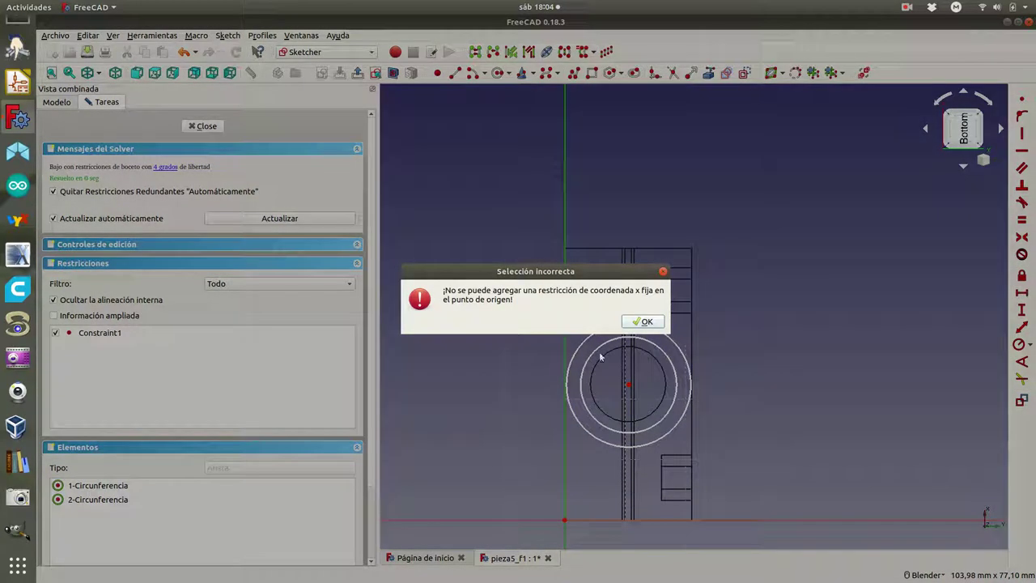
click(643, 321)
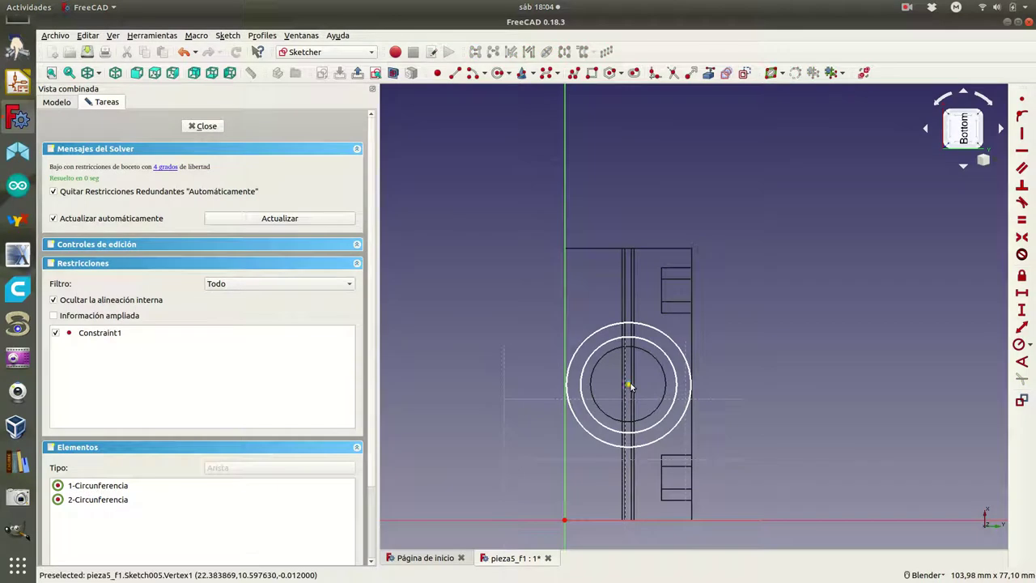
click(629, 387)
click(565, 342)
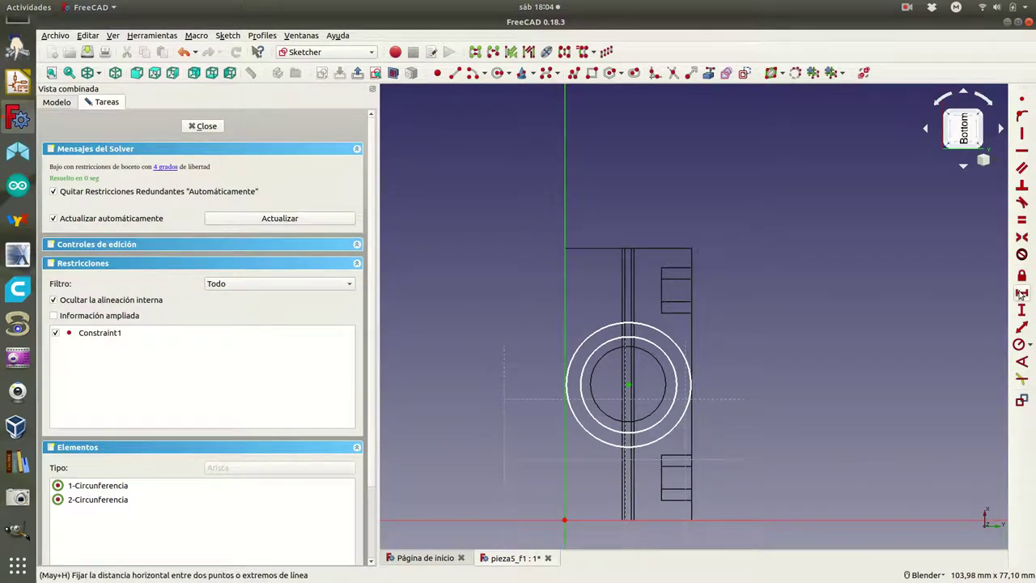
click(1021, 294)
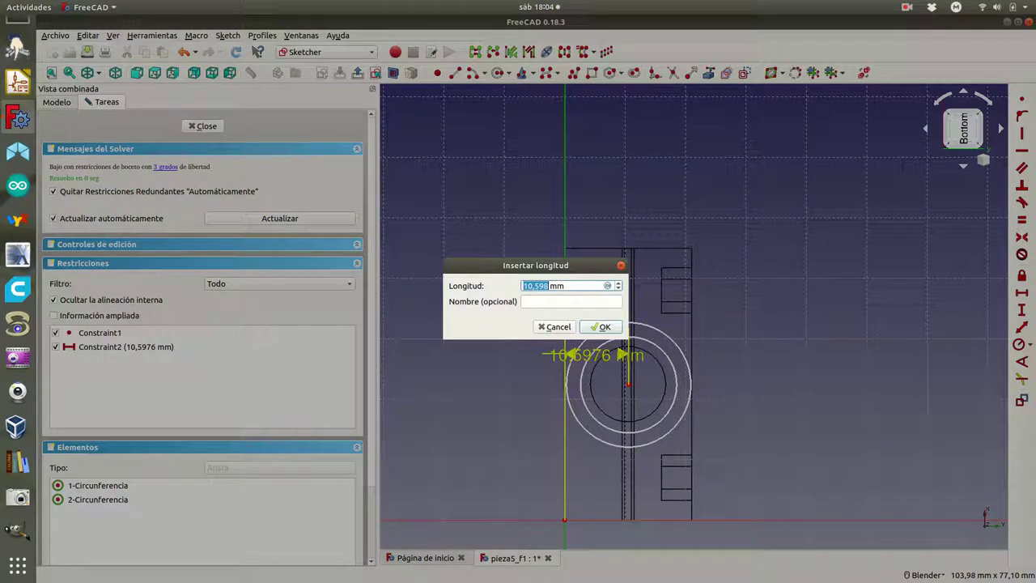
text(10,5)
key(Return)
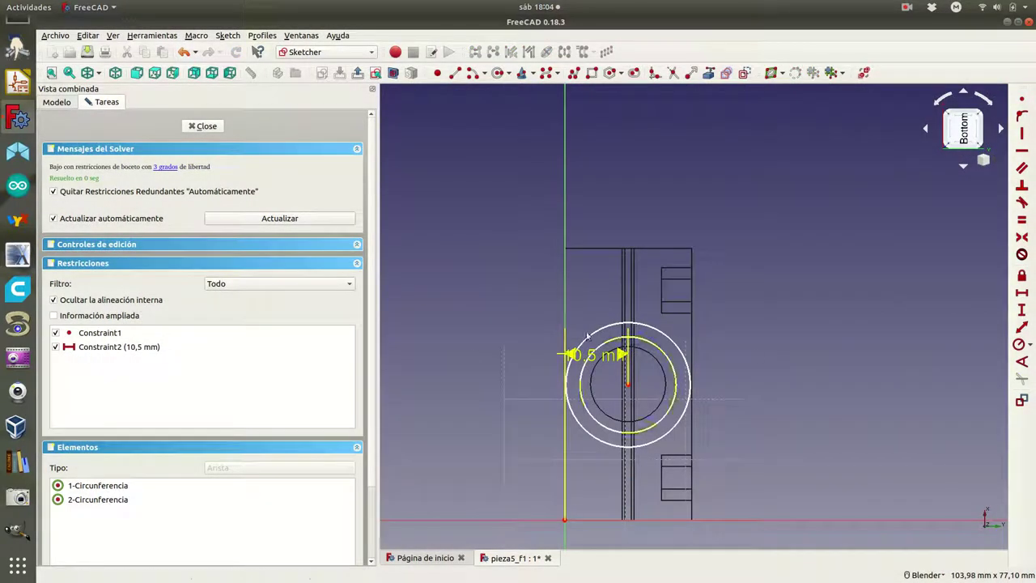
mouse_move(573, 354)
mouse_down()
mouse_move(499, 319)
mouse_move(499, 308)
mouse_up()
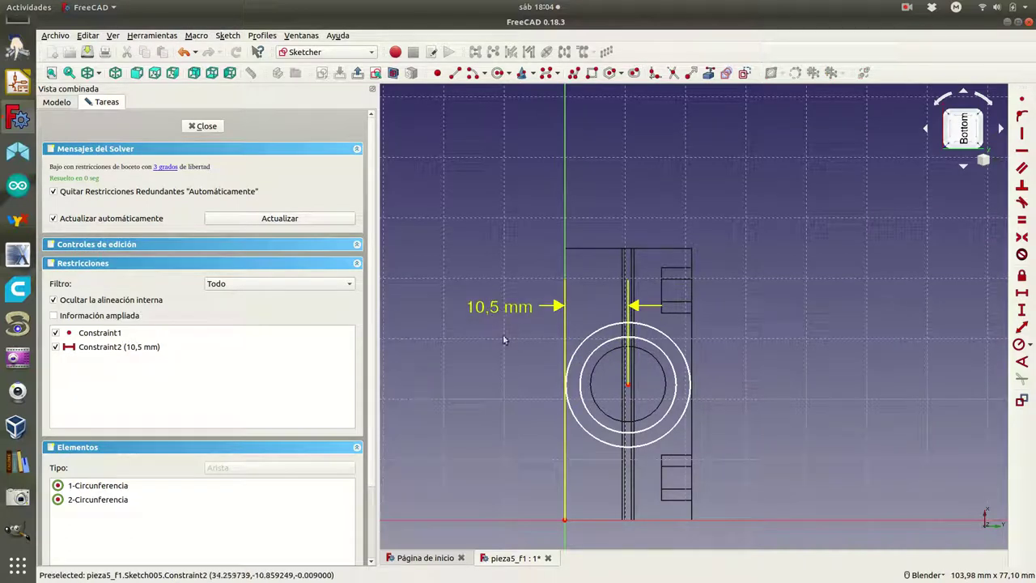
Step: Constrain the circles' centre 22,5 mm vertically above the sketch origin
click(565, 521)
click(630, 389)
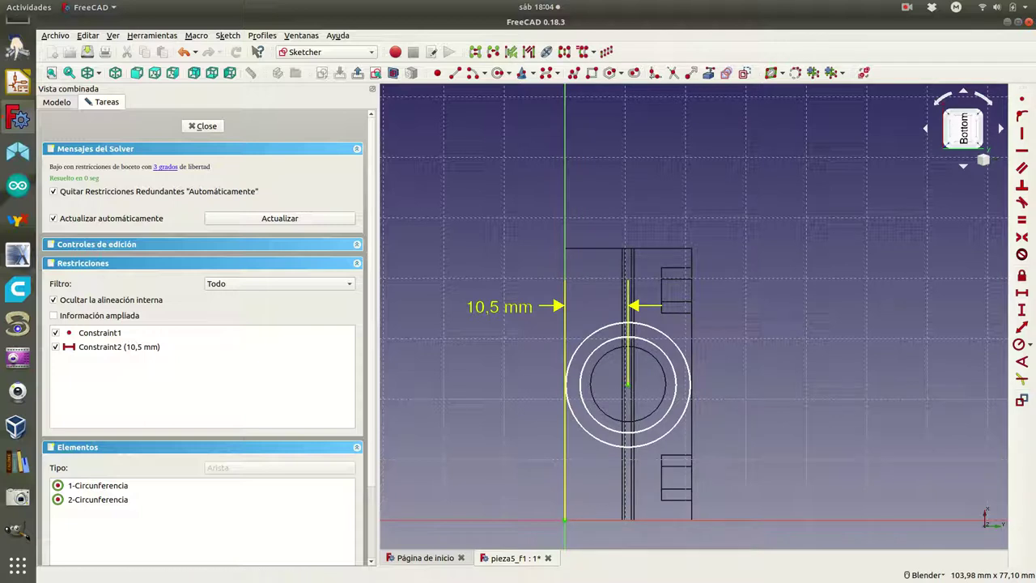
click(1021, 309)
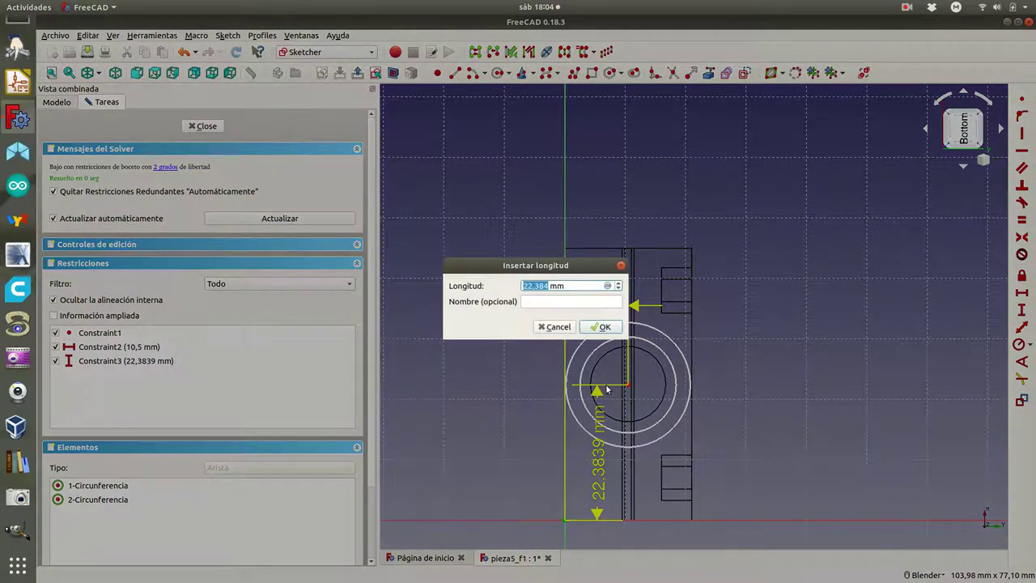
text(22,5)
key(Return)
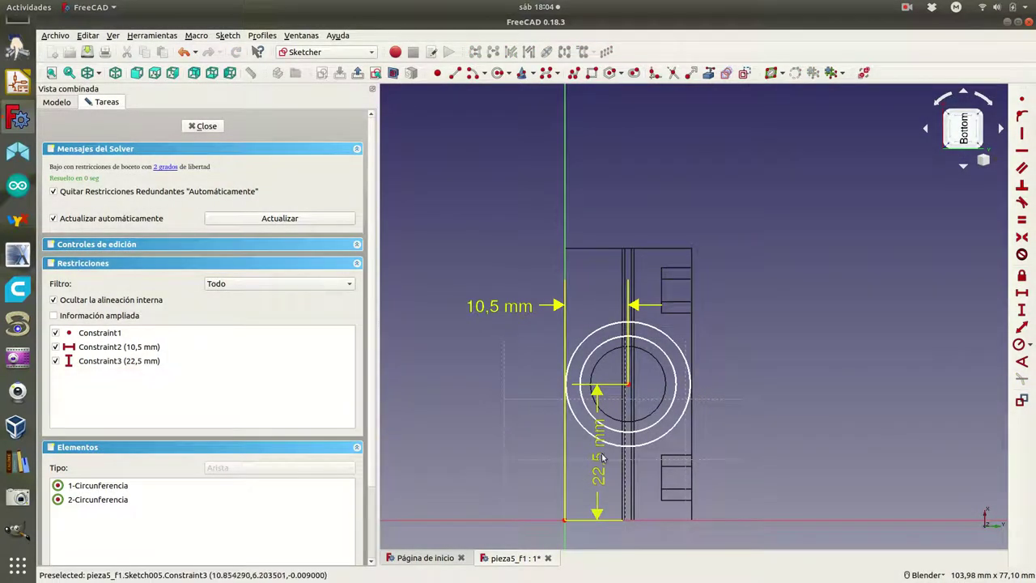
drag(601, 458, 748, 458)
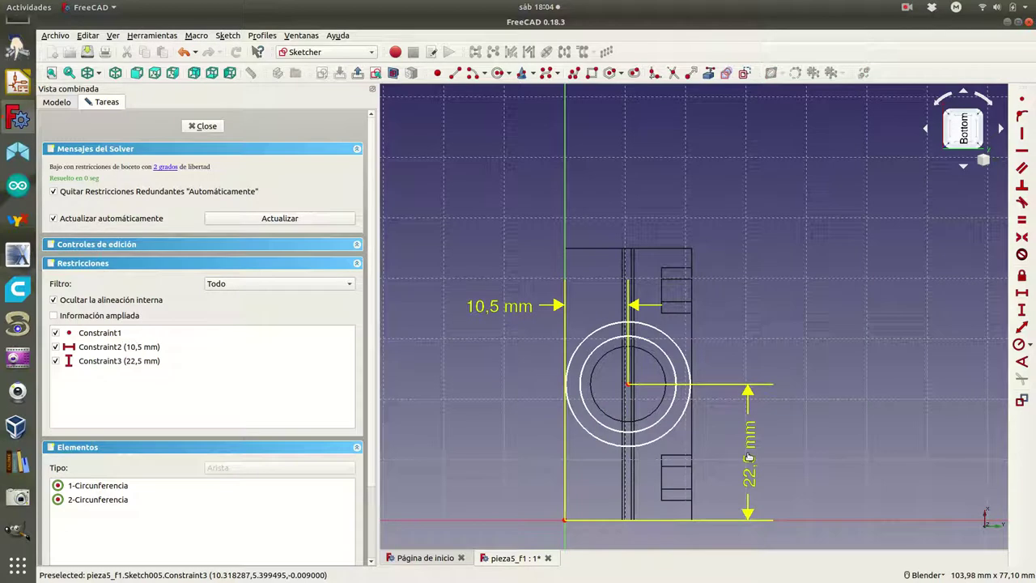
Step: Apply a 10,5 mm radius constraint to the first new circle, then view the sketch from the front
click(655, 350)
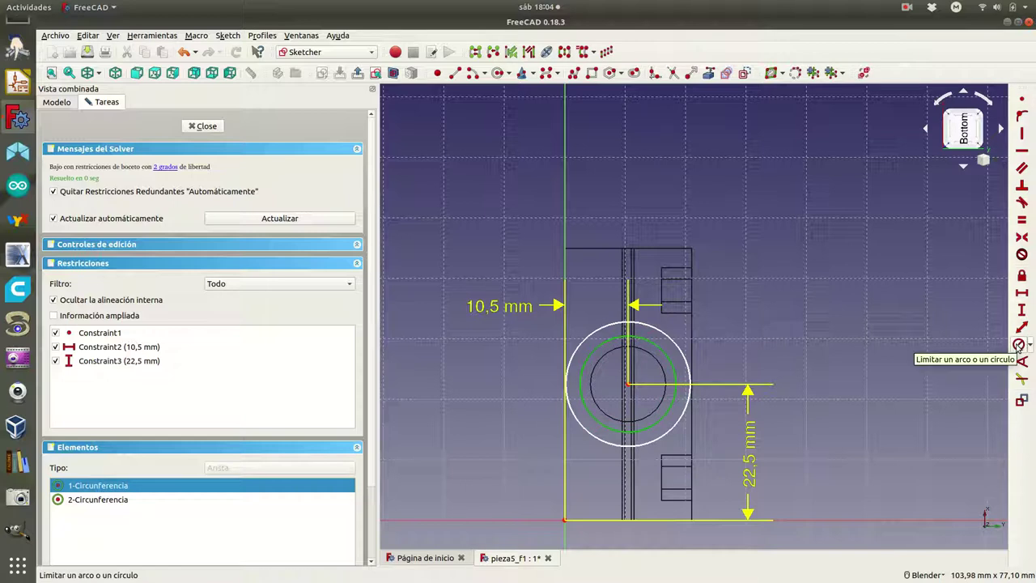
click(1019, 345)
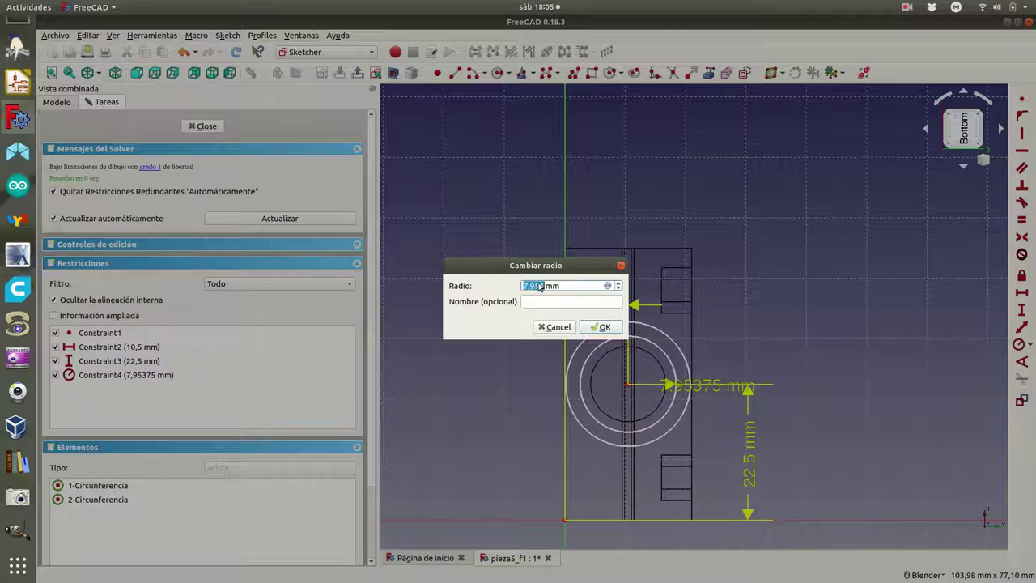
text(10,5)
click(603, 328)
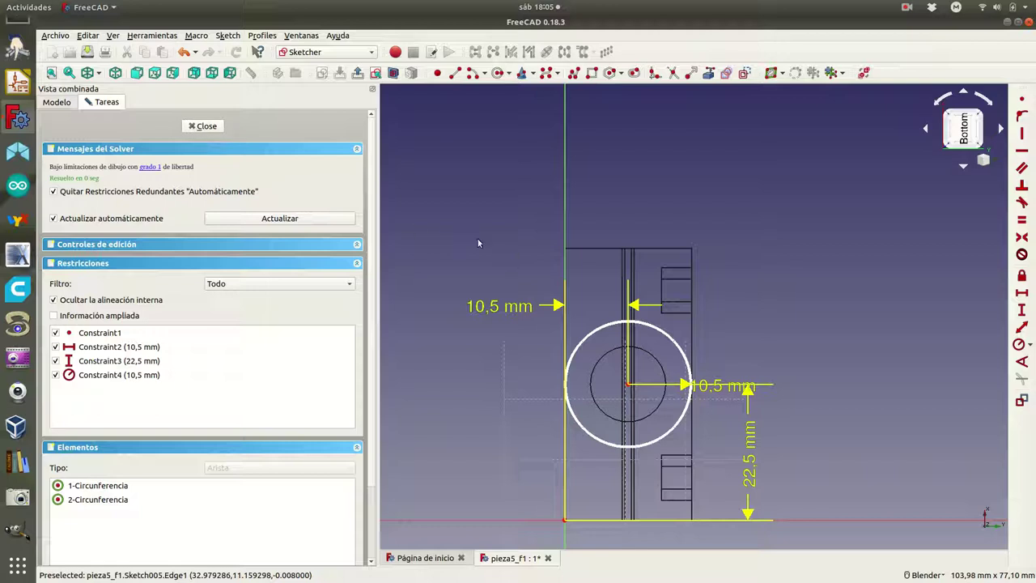
click(136, 74)
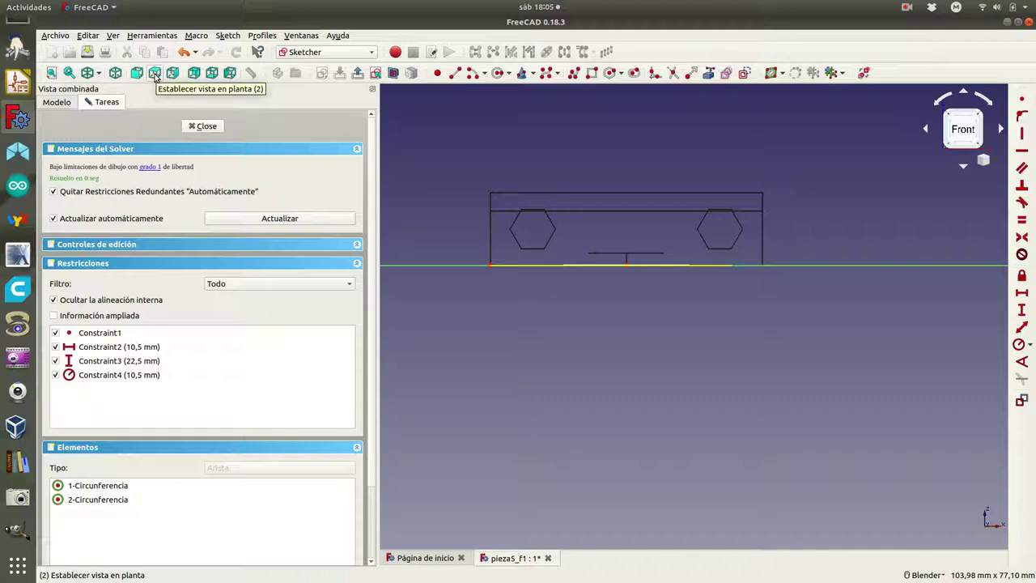
Step: Check the top view, close Sketch005, and return to the Modelo tree
click(155, 74)
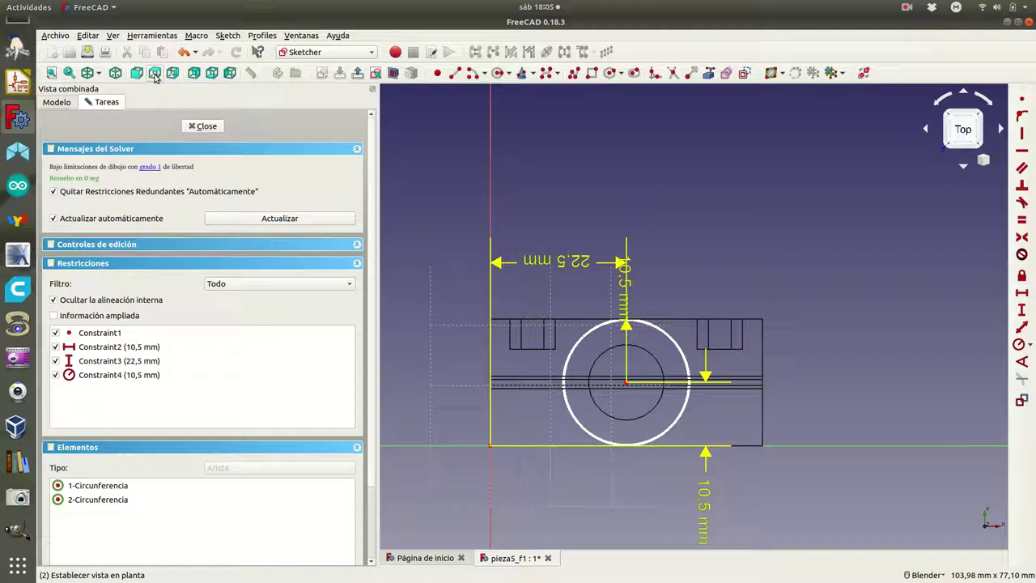
click(202, 126)
click(56, 102)
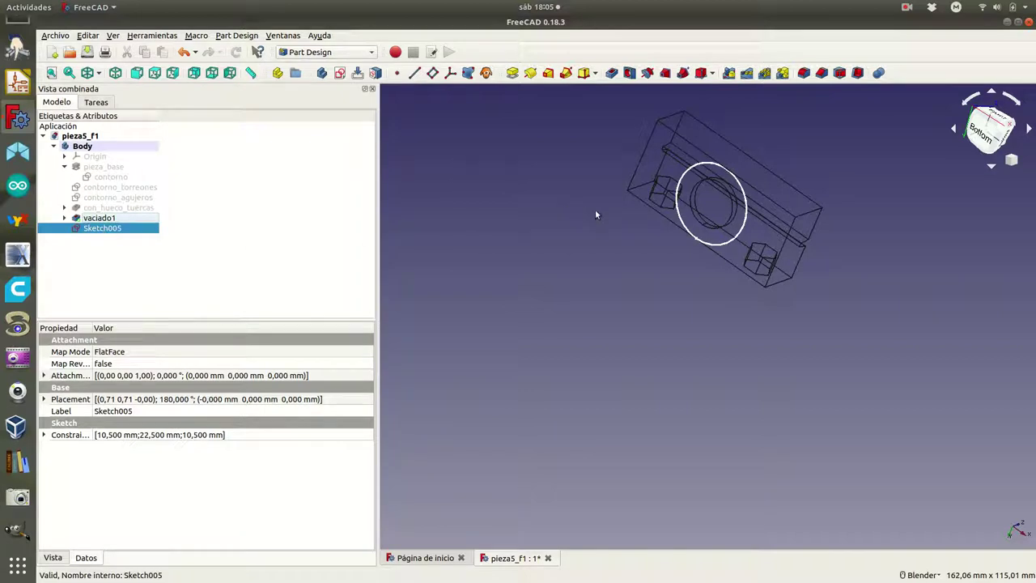
Step: Orbit the model to view the body and its hexagonal bosses from the side
mouse_move(605, 213)
middle_down()
mouse_move(566, 304)
mouse_move(693, 438)
mouse_move(686, 335)
middle_up()
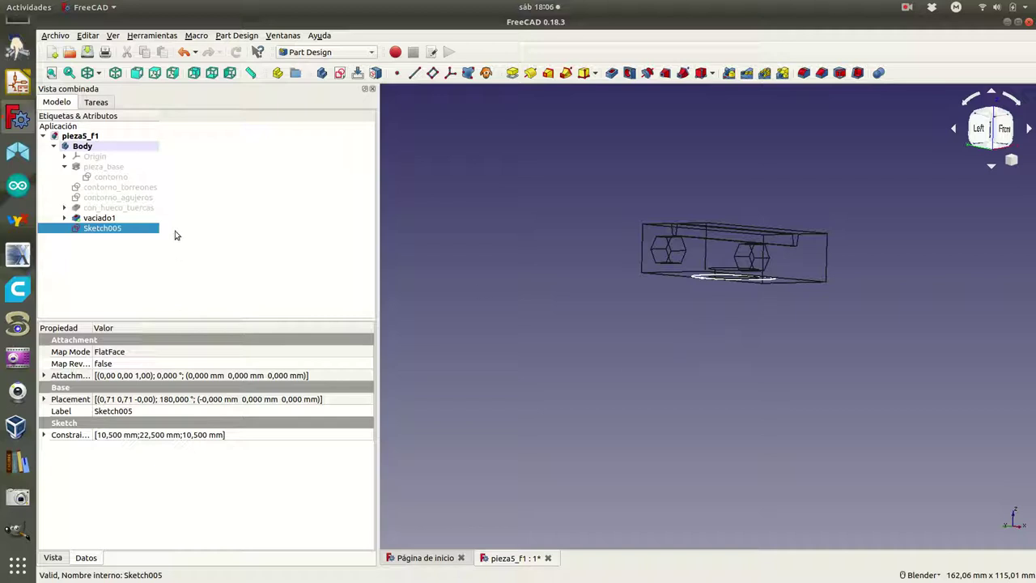
Step: Reopen Sketch005 and try a 12 mm radius on the outer circle, dismissing the conflict error
double_click(119, 232)
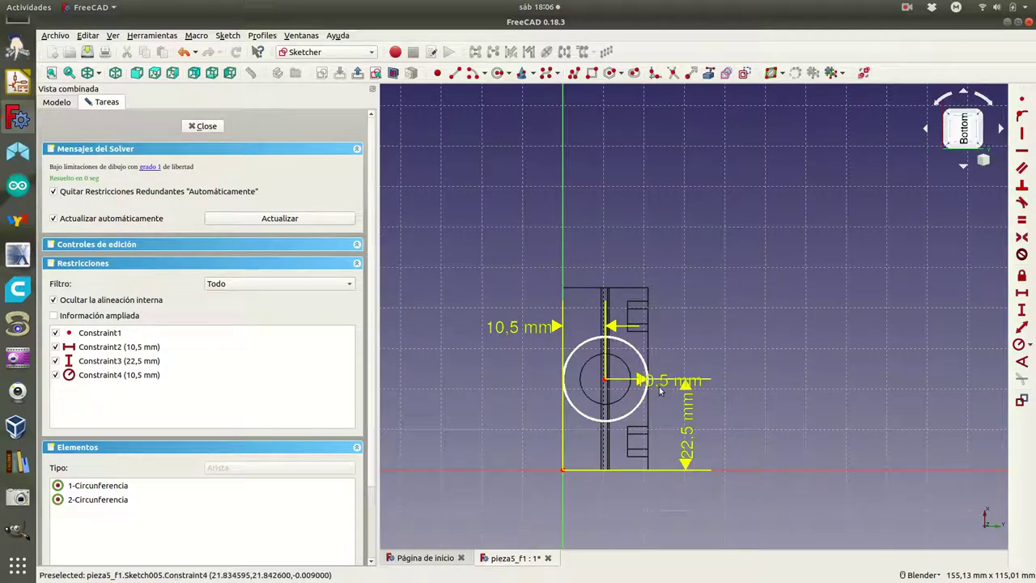
drag(647, 382, 719, 326)
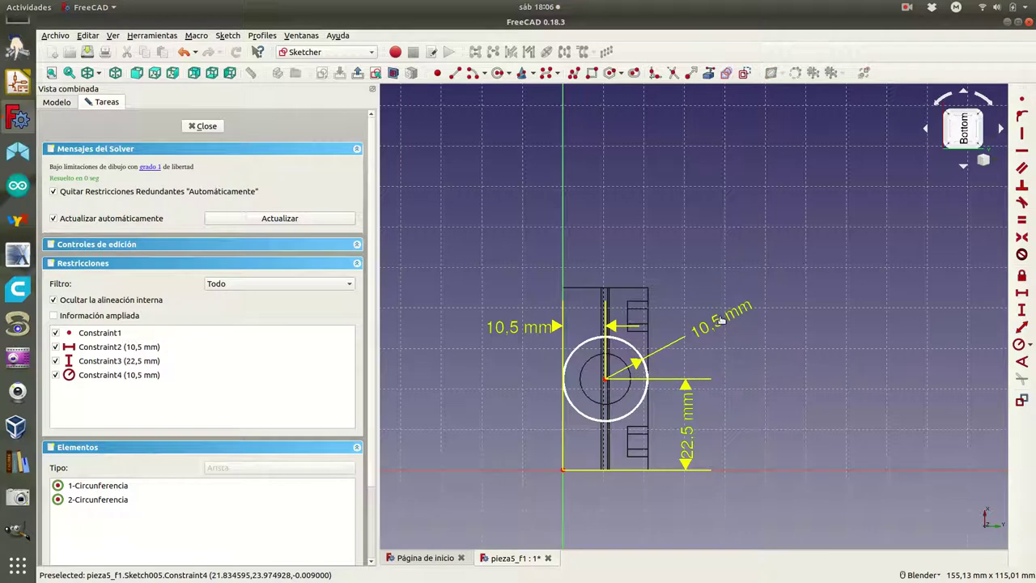
scroll(607, 361, up, 2)
scroll(607, 361, up, 3)
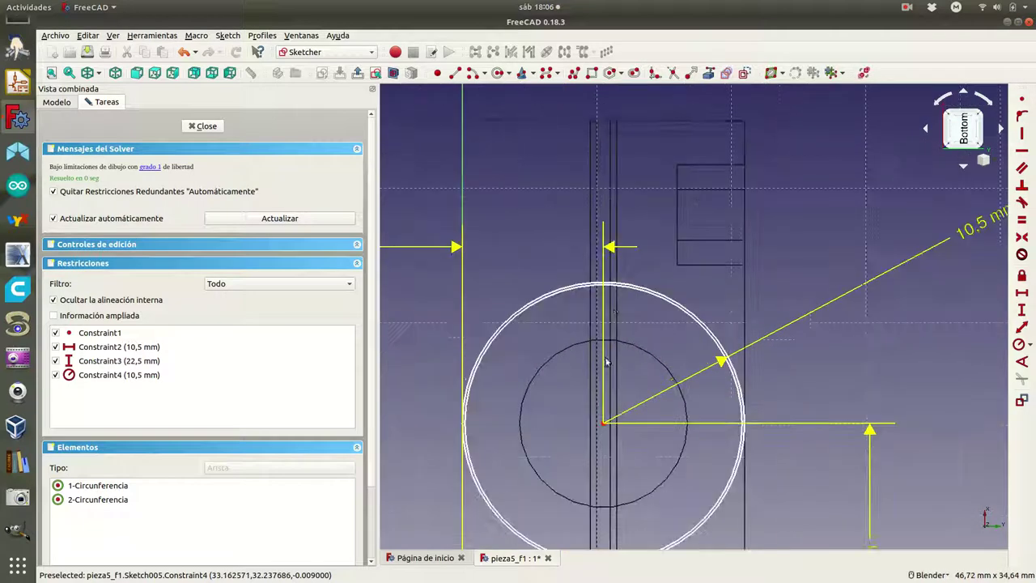
click(621, 286)
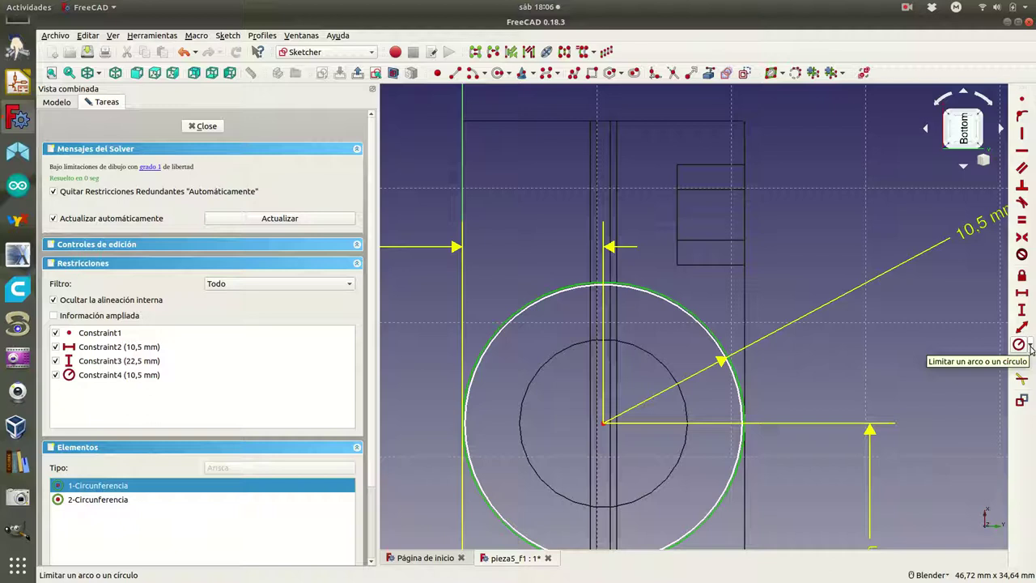
click(1019, 346)
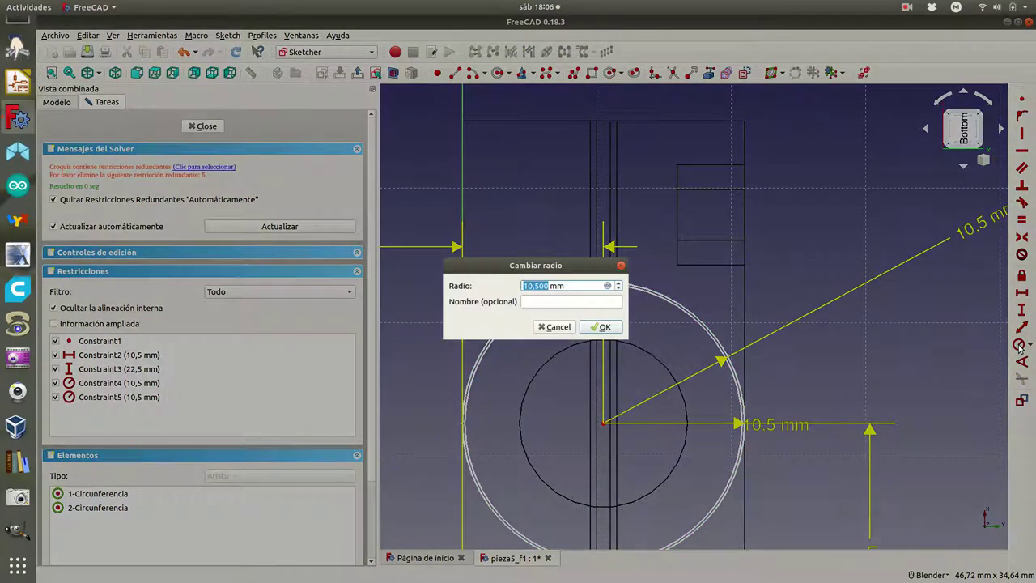
text(12)
key(Return)
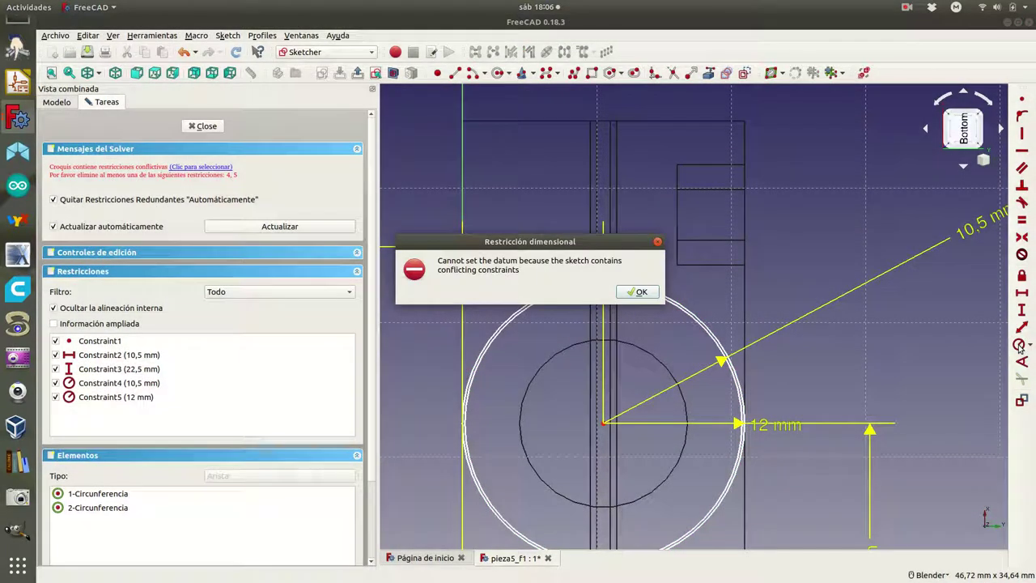
click(635, 292)
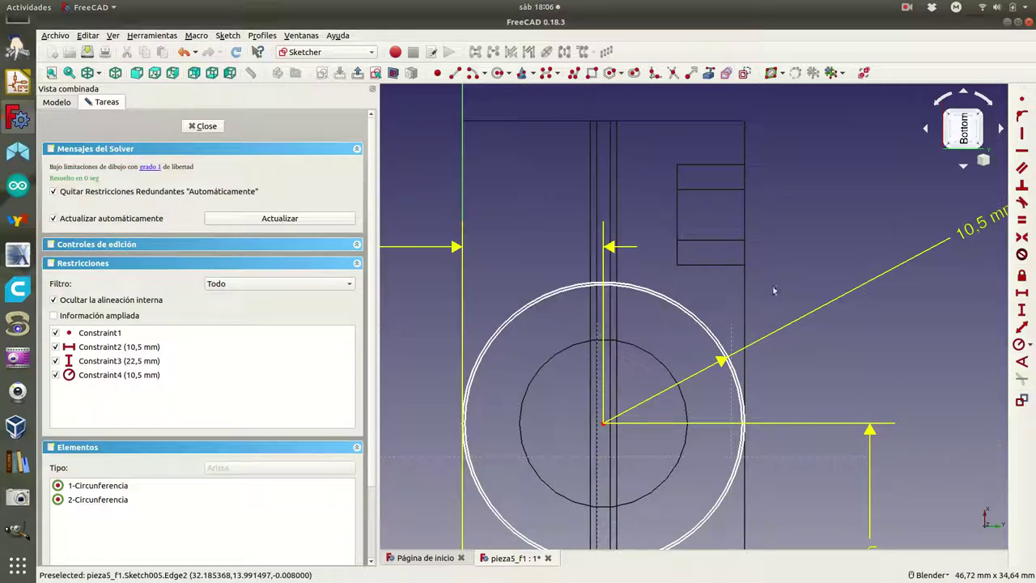
Step: Apply the 12 mm radius to circle 2-Circunferencia and close the sketch
click(693, 316)
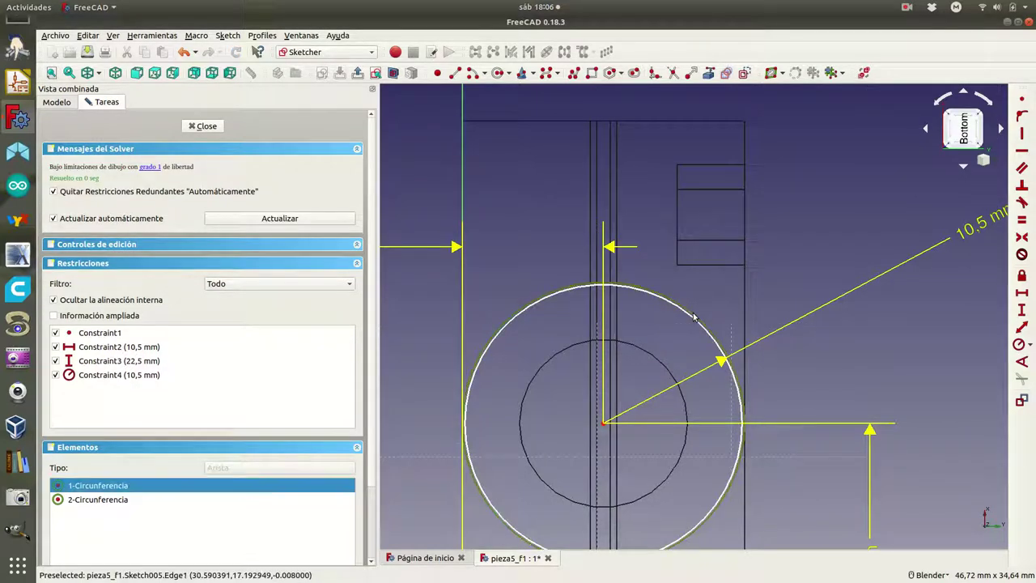
click(1019, 343)
text(12)
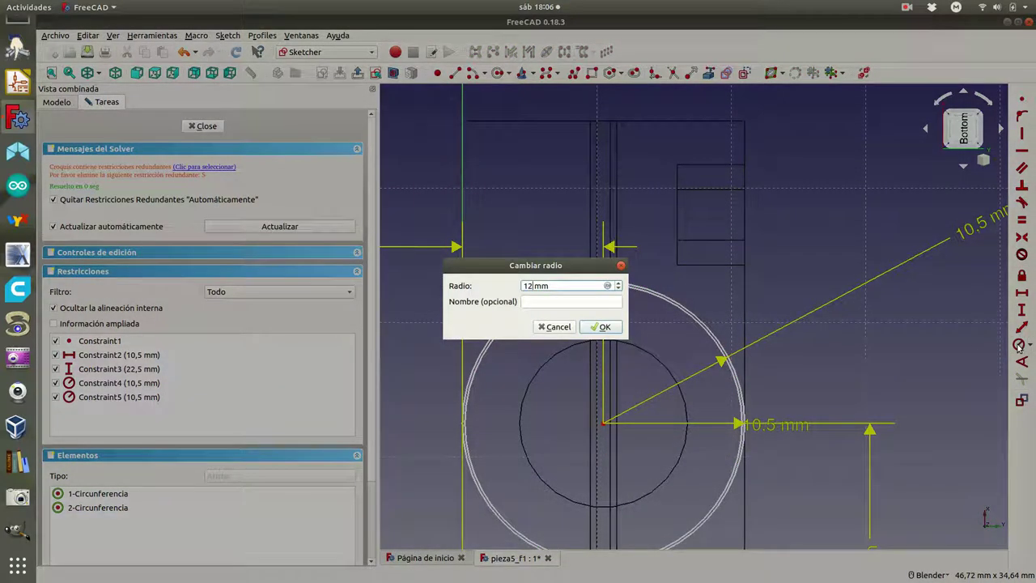
click(605, 326)
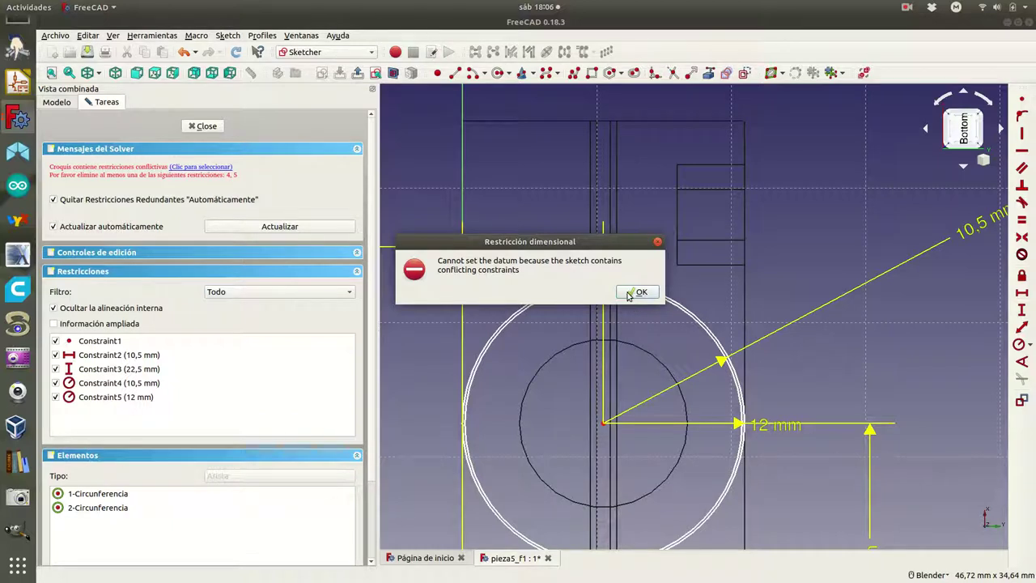
click(629, 293)
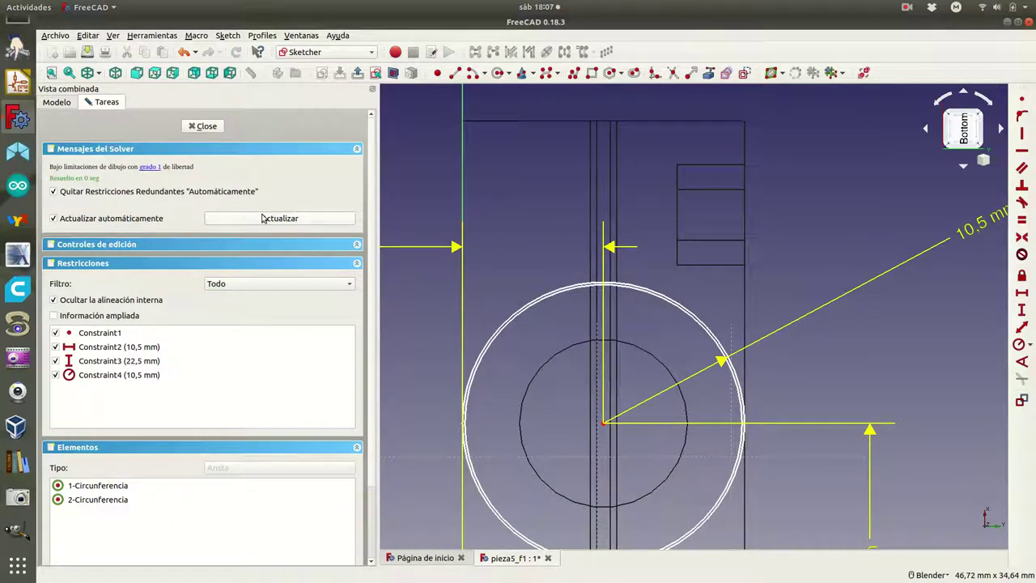
click(149, 168)
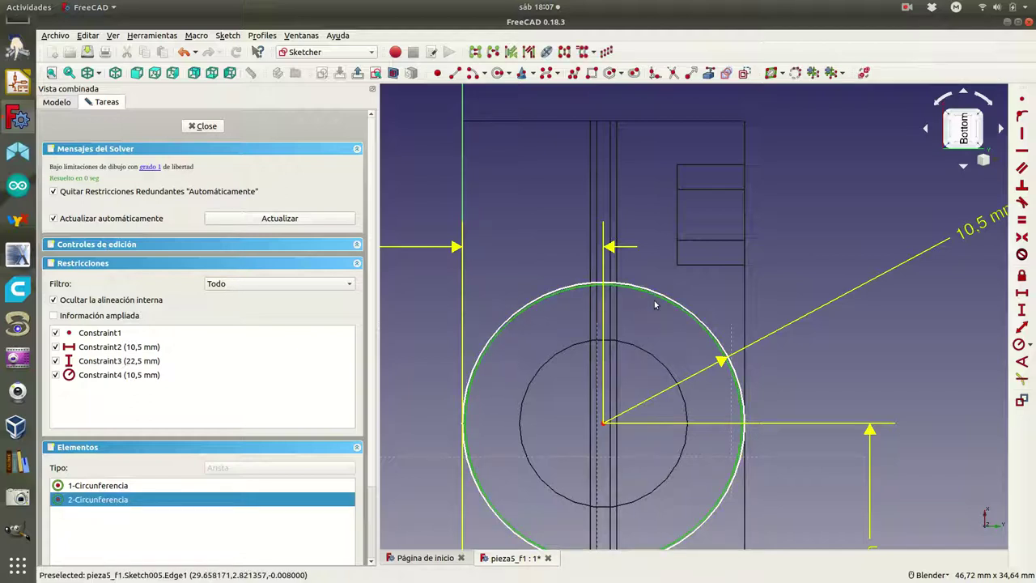
click(1021, 346)
text(12)
click(602, 327)
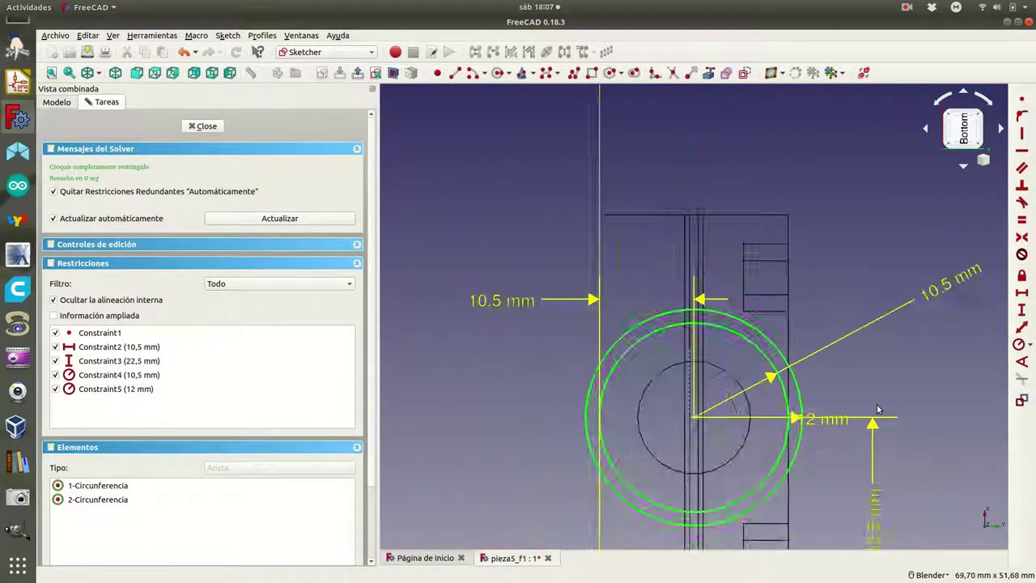
scroll(869, 417, down, 3)
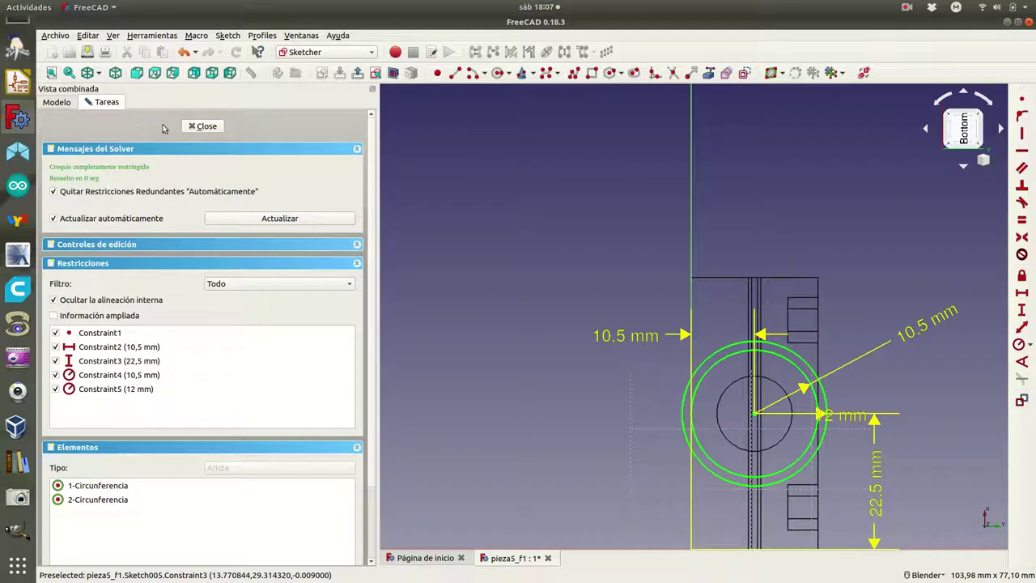
click(207, 127)
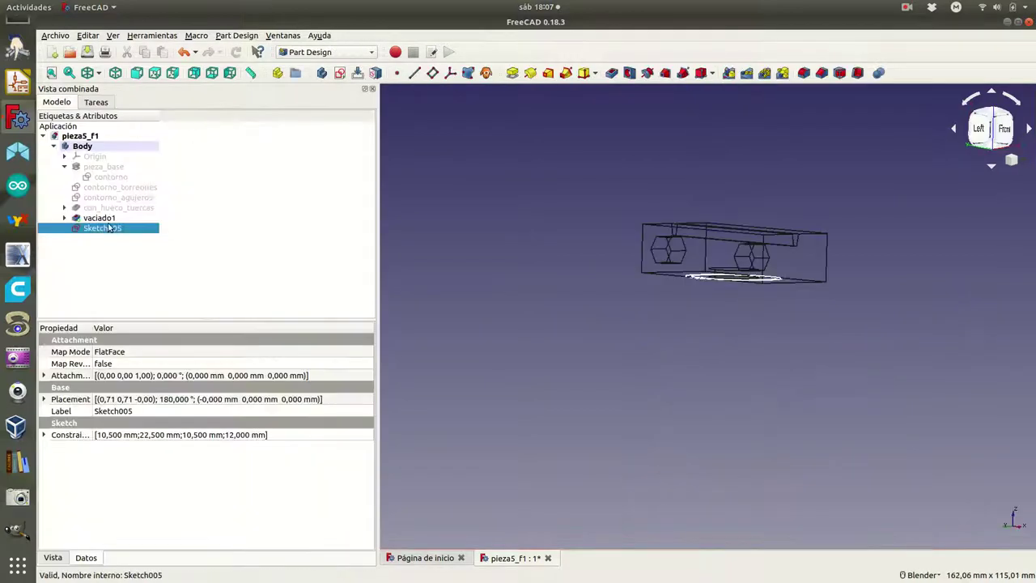
Step: Cut a 2 mm deep pocket from Sketch005
click(97, 105)
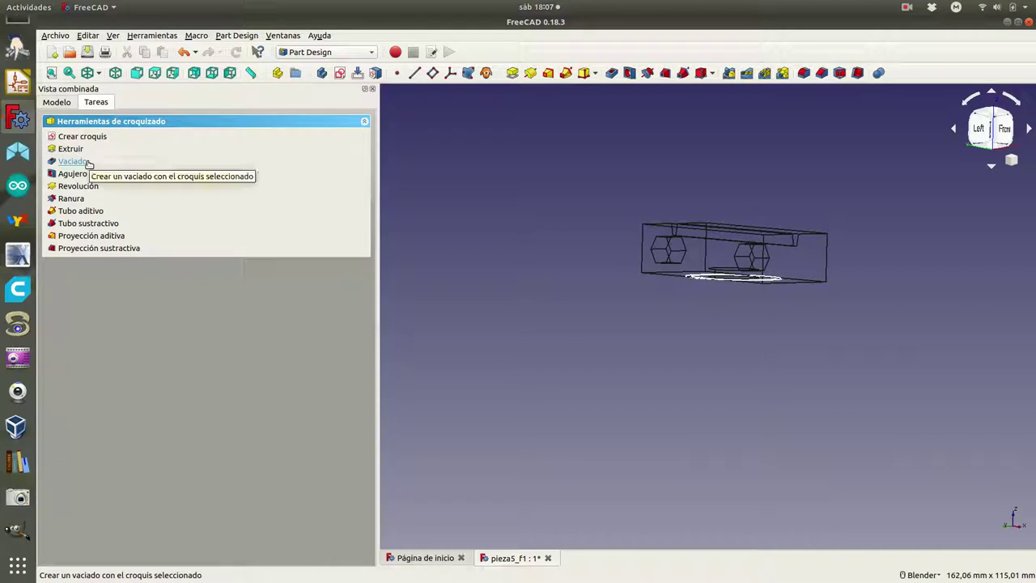
click(72, 161)
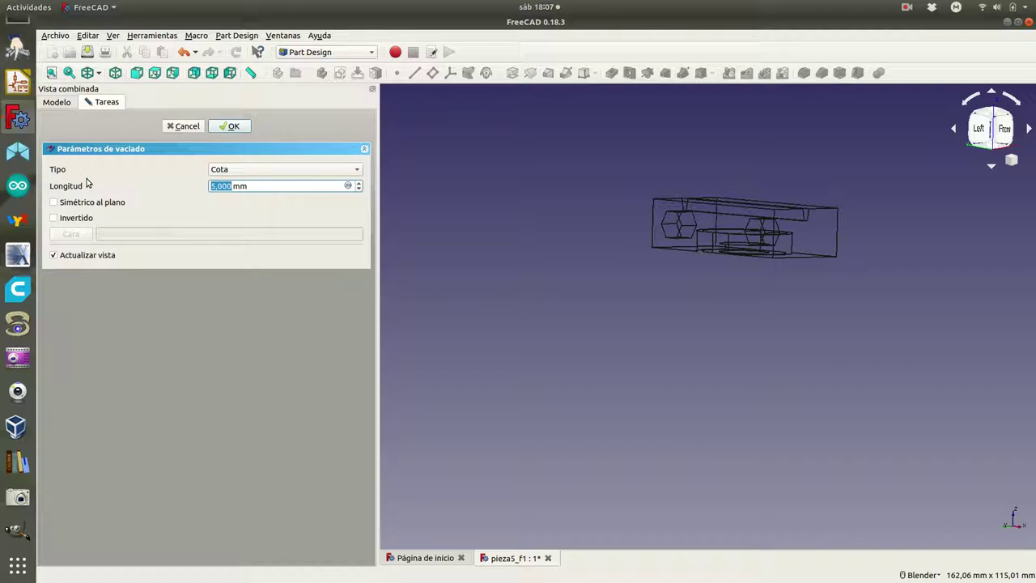
text(2)
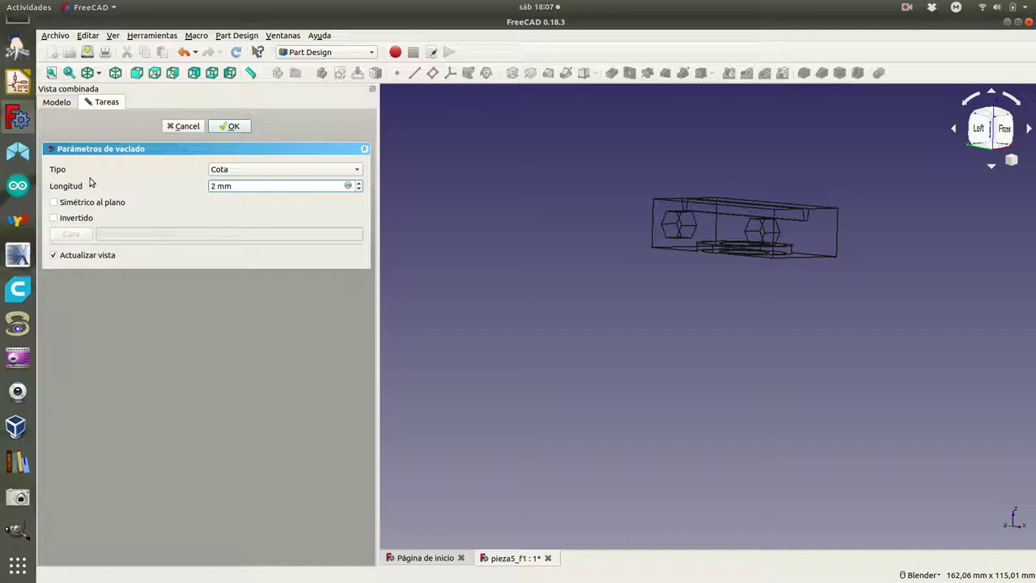
click(246, 125)
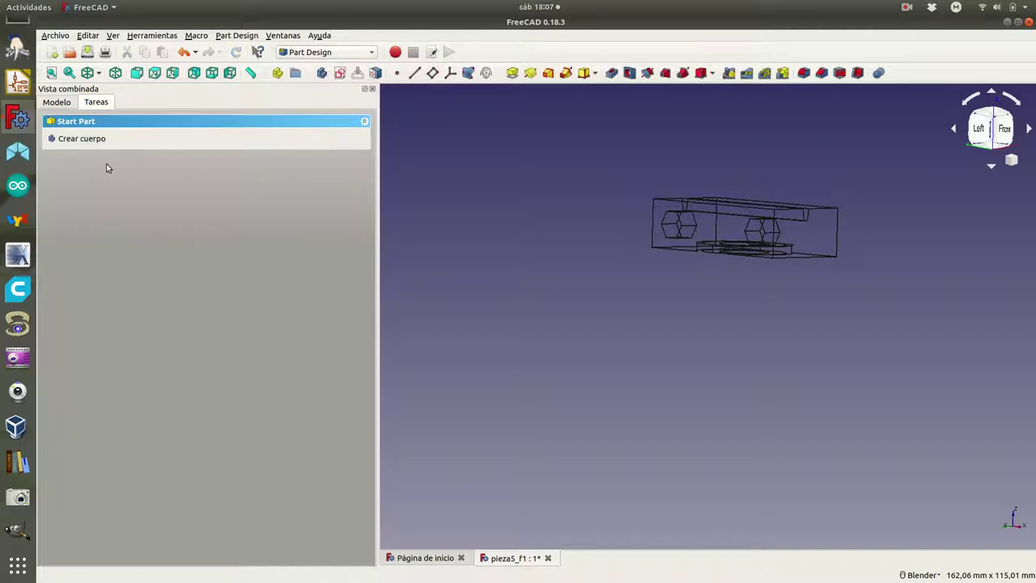
click(61, 103)
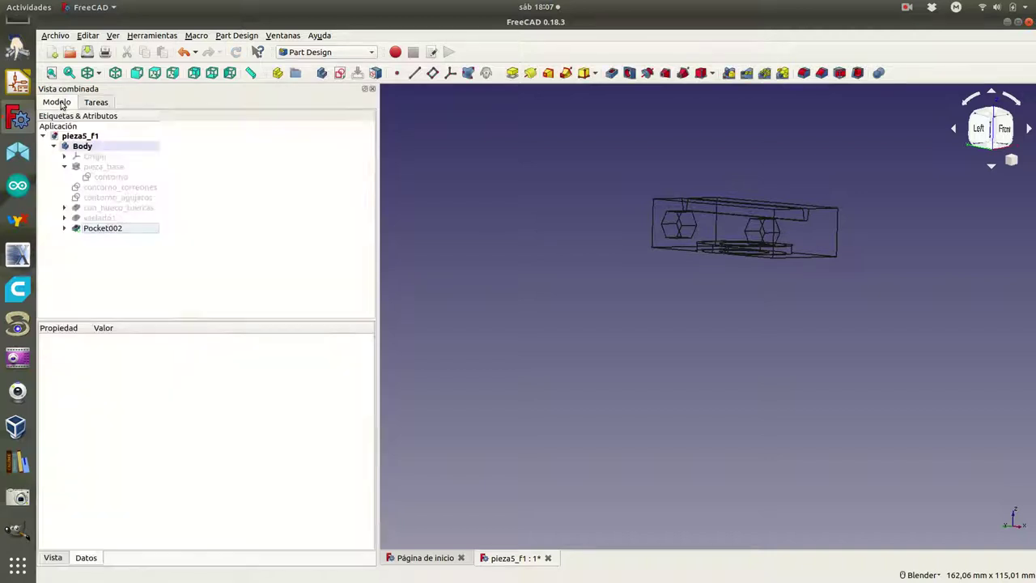
right_click(101, 234)
click(103, 238)
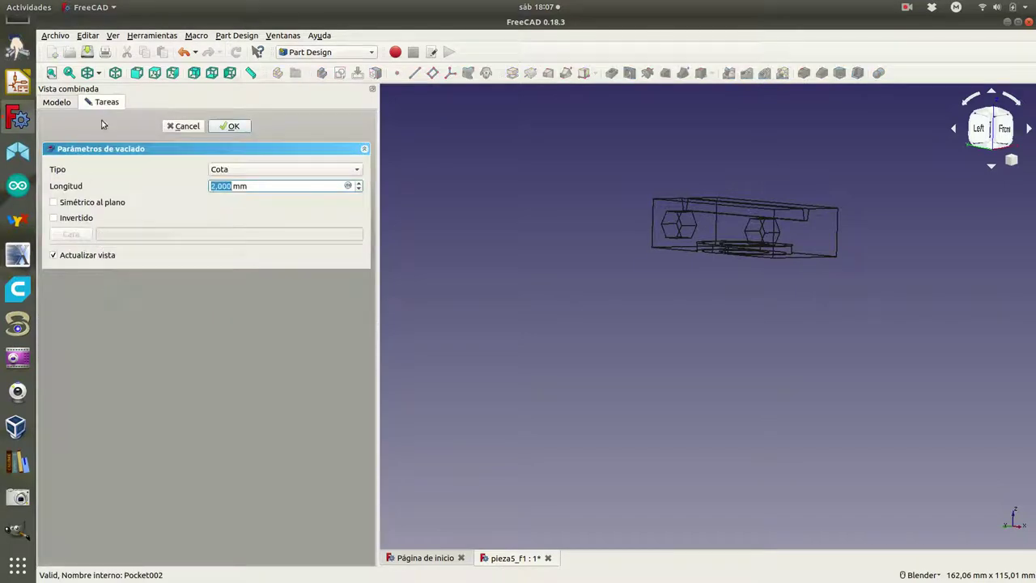
click(188, 128)
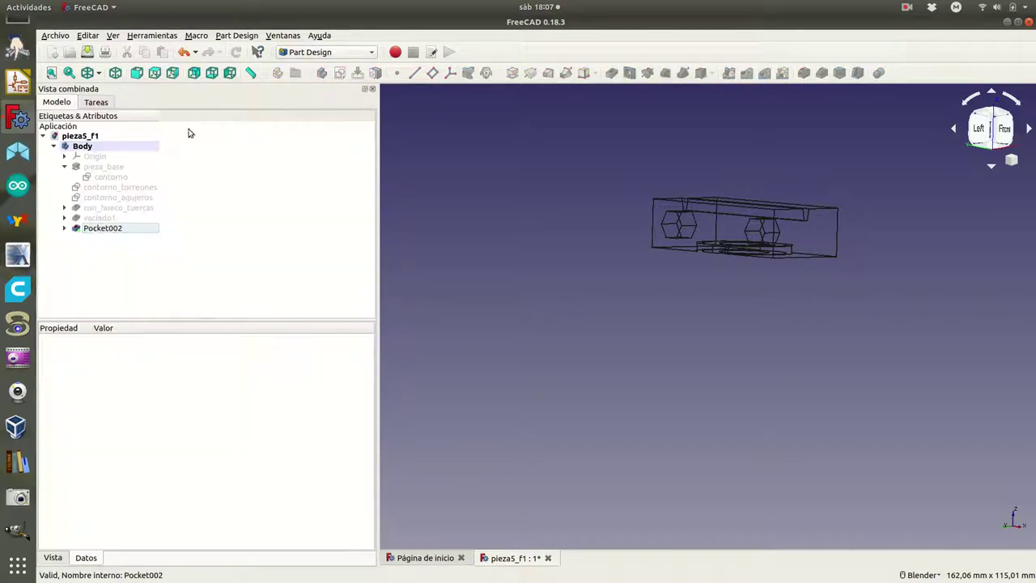
Step: Rename Pocket002 to vaciado2 and set the draw style to Como es (shaded)
right_click(93, 228)
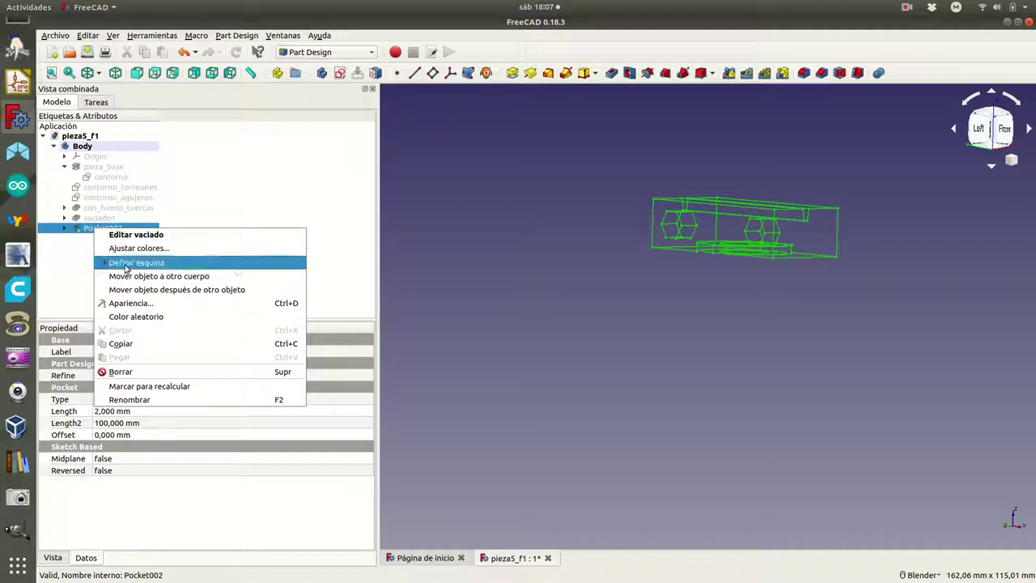
click(131, 399)
text(vaciado2)
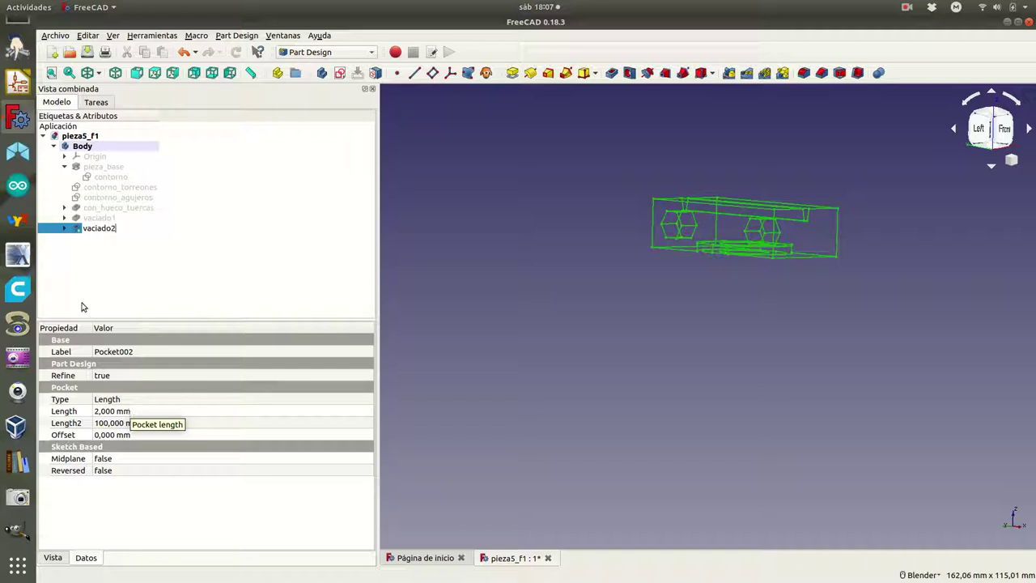
click(117, 228)
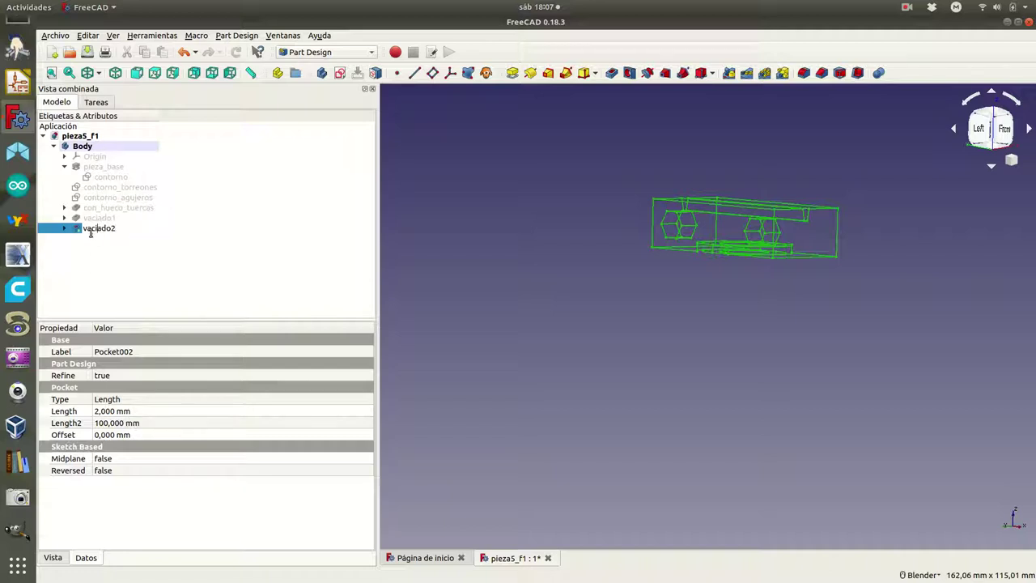
key(Return)
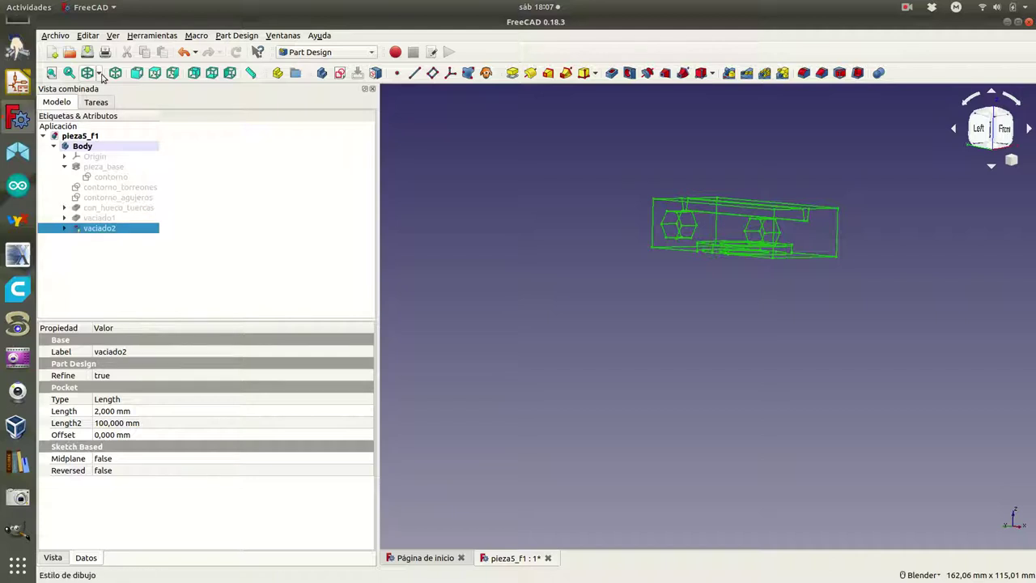
click(100, 74)
click(108, 86)
Step: Orbit around the vaciado2 groove, then select the long flat face beside the slot
mouse_move(531, 285)
middle_down()
mouse_move(713, 191)
mouse_move(755, 224)
mouse_move(731, 210)
mouse_move(671, 210)
mouse_move(527, 251)
middle_up()
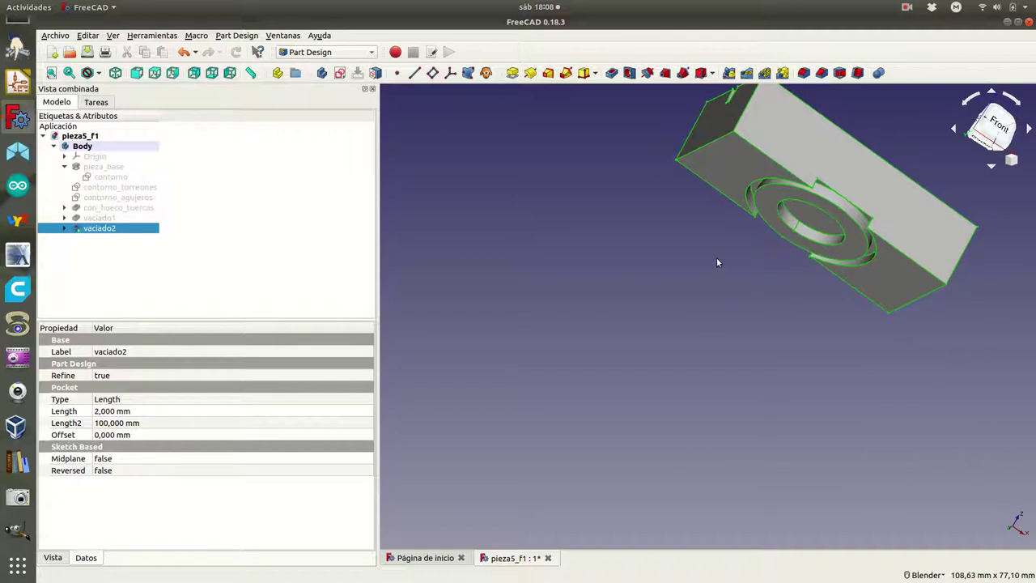
mouse_move(716, 262)
middle_down()
mouse_move(705, 291)
mouse_move(623, 363)
mouse_move(664, 278)
mouse_move(715, 242)
middle_up()
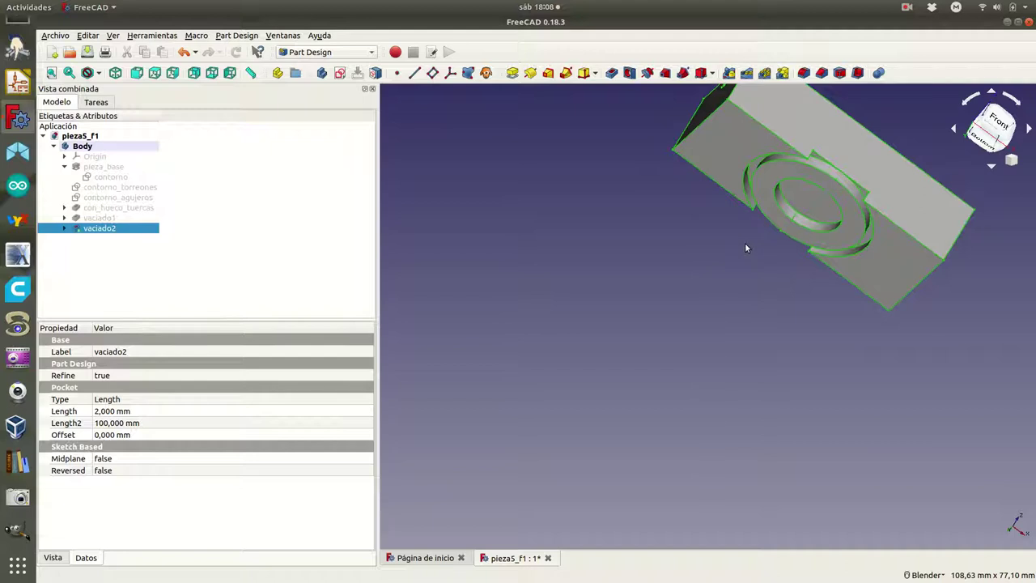
middle_drag(734, 273, 640, 377)
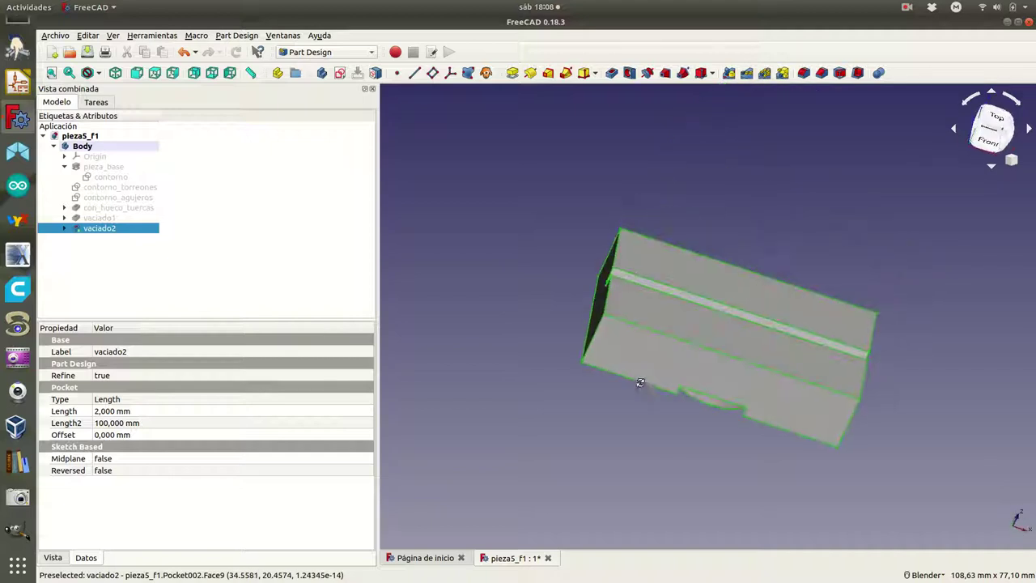
click(658, 318)
Step: Start a sketch on the selected face, show wireframe, and draw a small circle in the boss
click(92, 103)
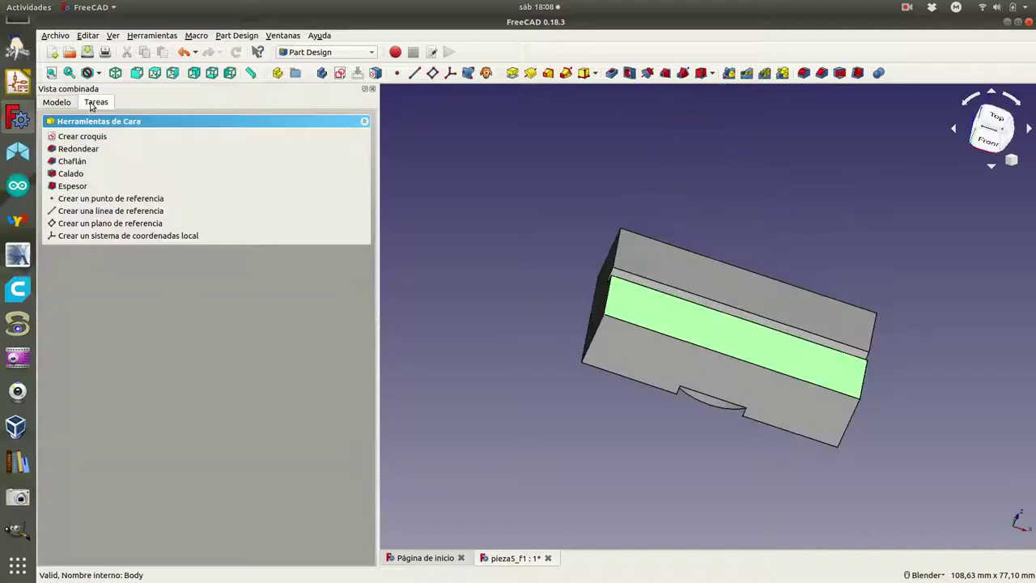
click(77, 137)
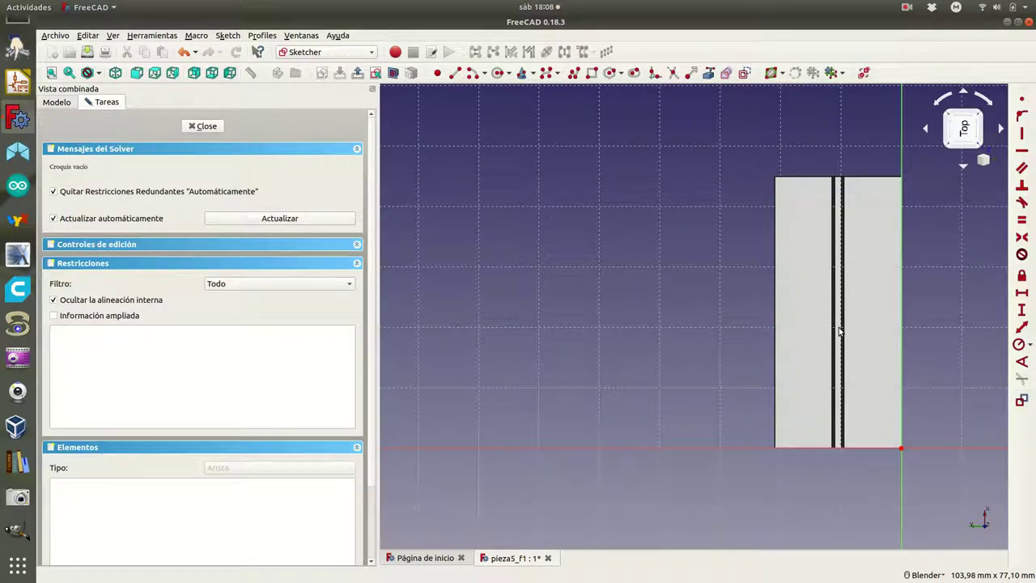
scroll(838, 330, up, 3)
scroll(837, 331, down, 1)
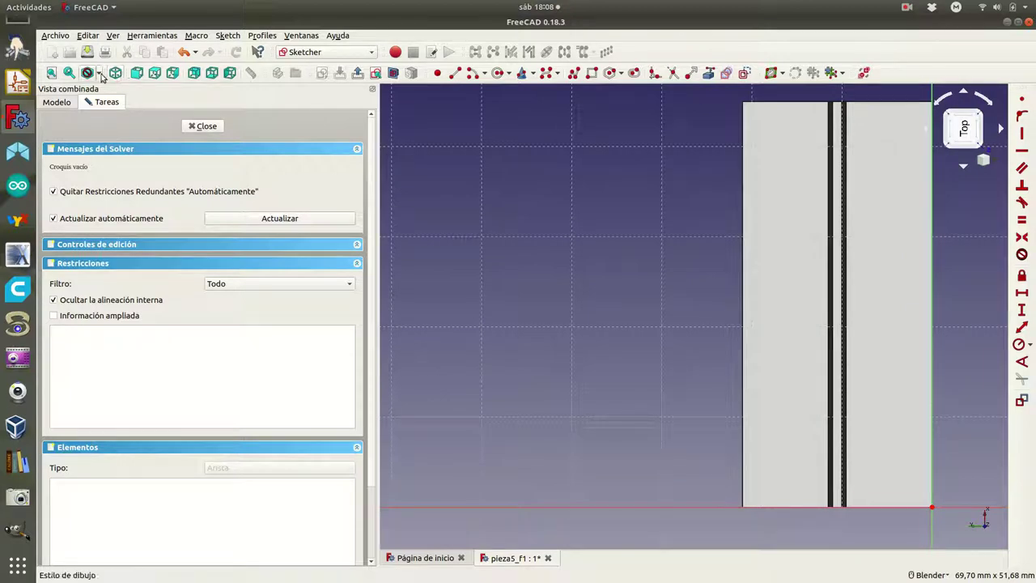
click(99, 73)
click(107, 130)
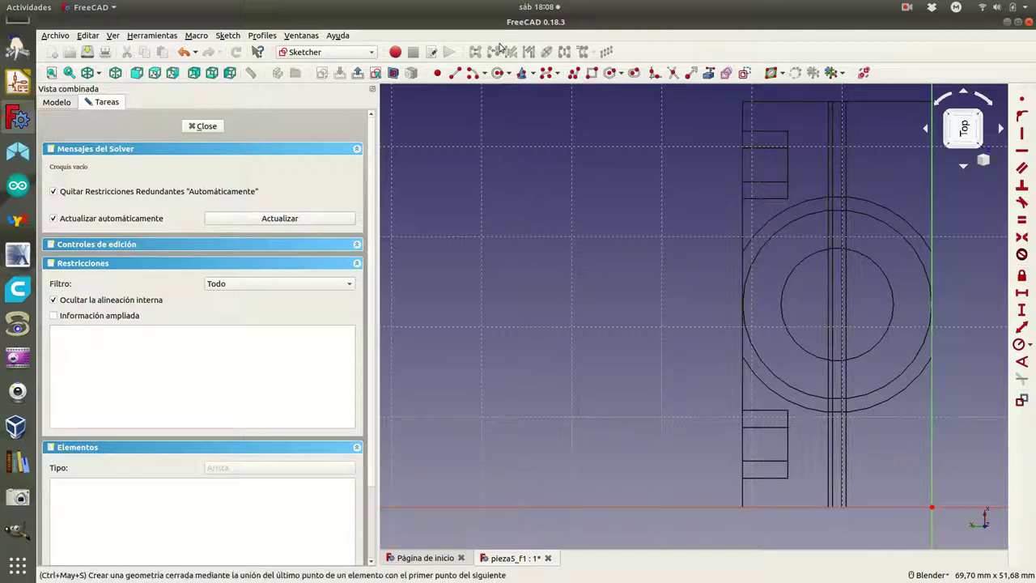
click(499, 74)
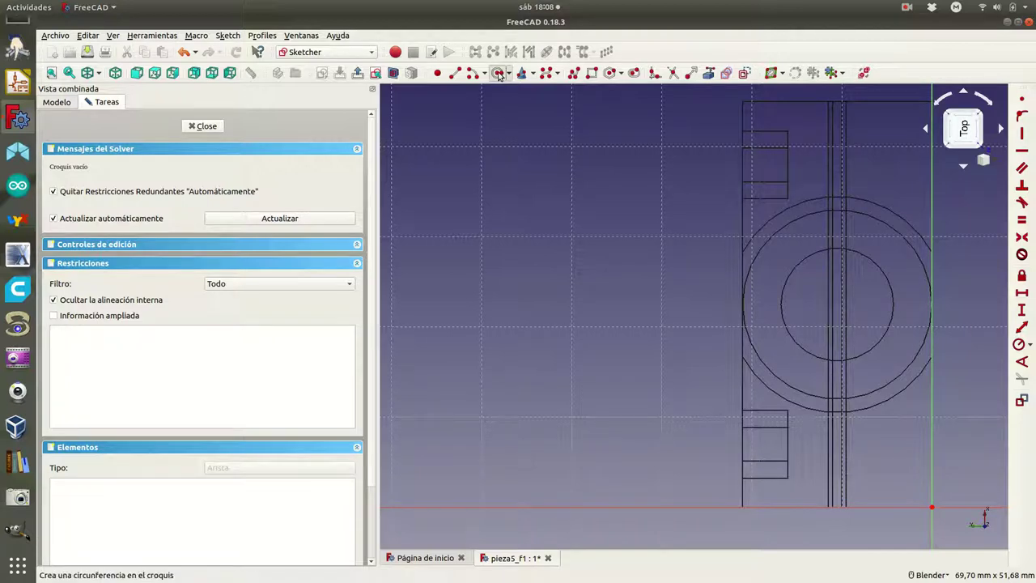
click(838, 305)
click(855, 299)
right_click(866, 301)
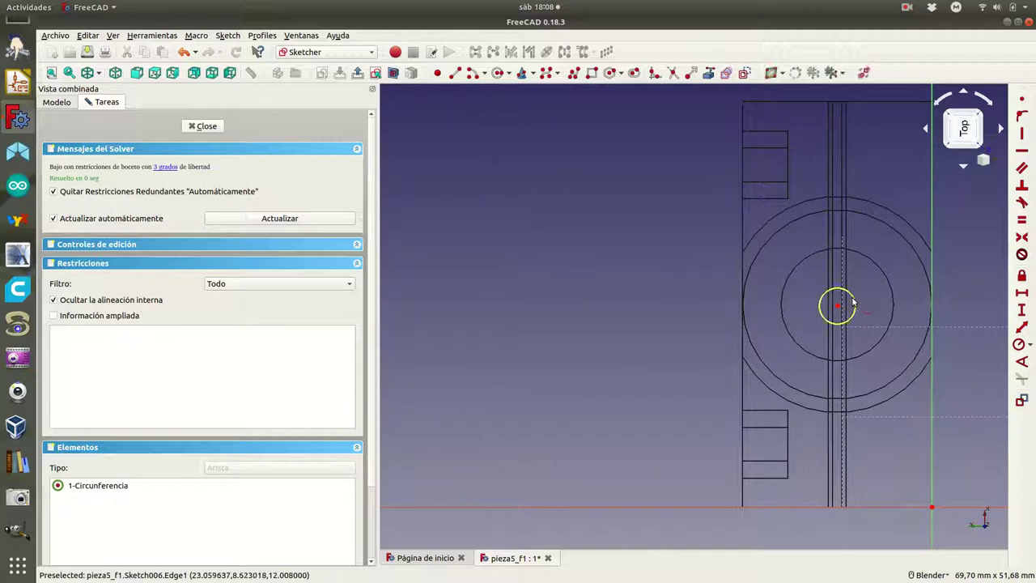
Step: Give the small circle a 1,5 mm radius and a 10,5 mm horizontal distance
click(856, 301)
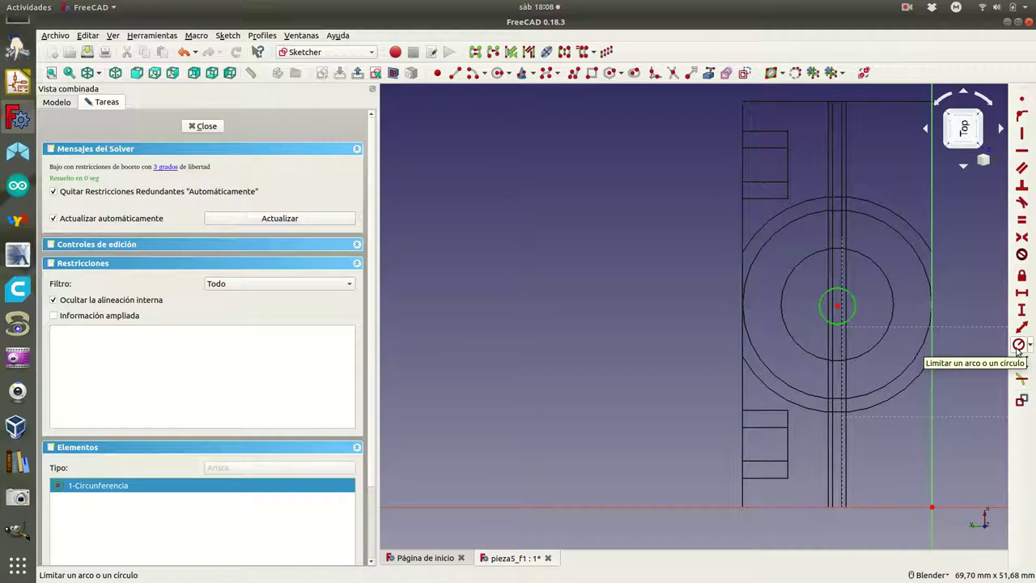
click(1018, 344)
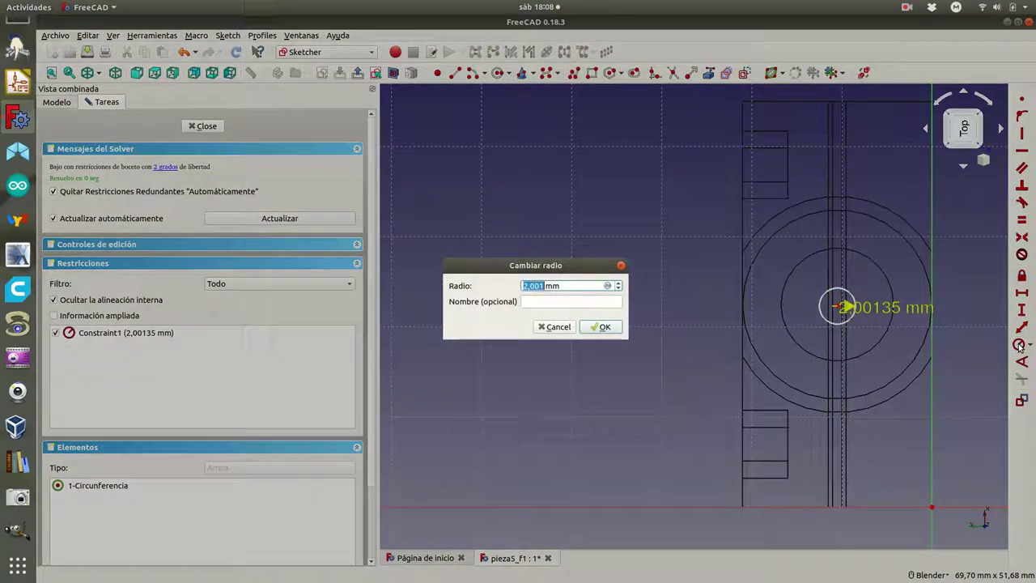
text(1,5)
key(Return)
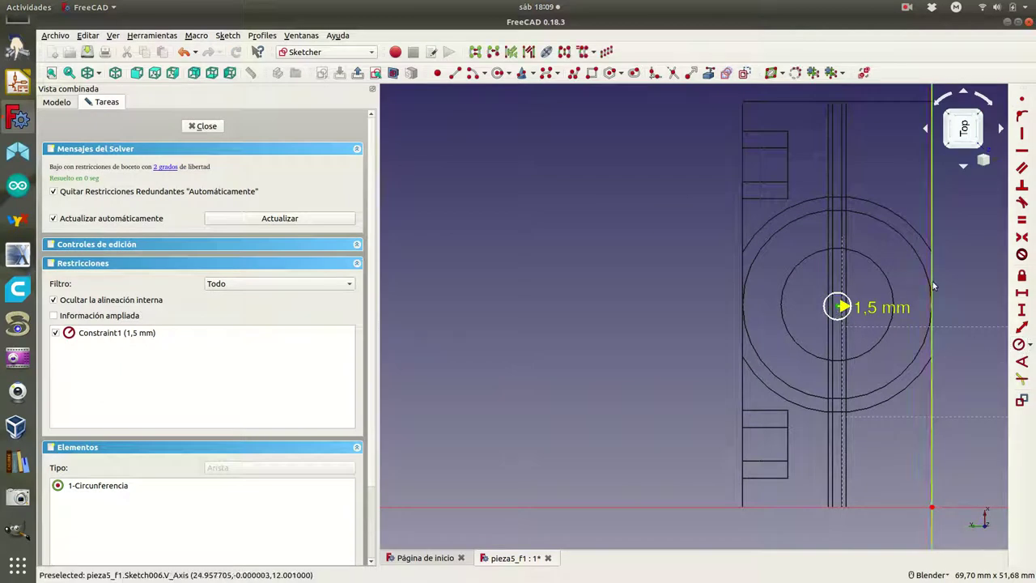
click(1021, 293)
text(1)
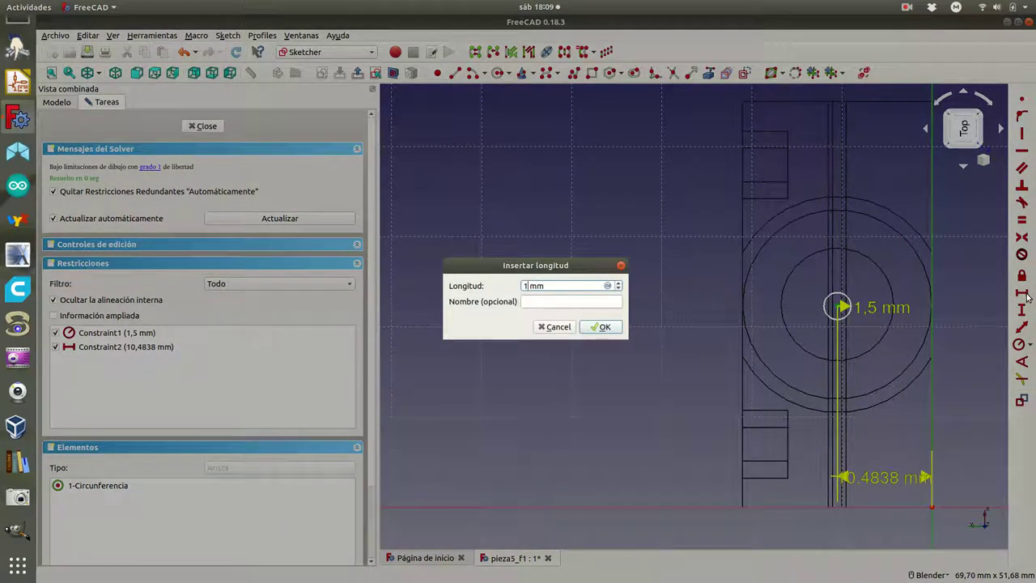
text(0,5)
click(600, 332)
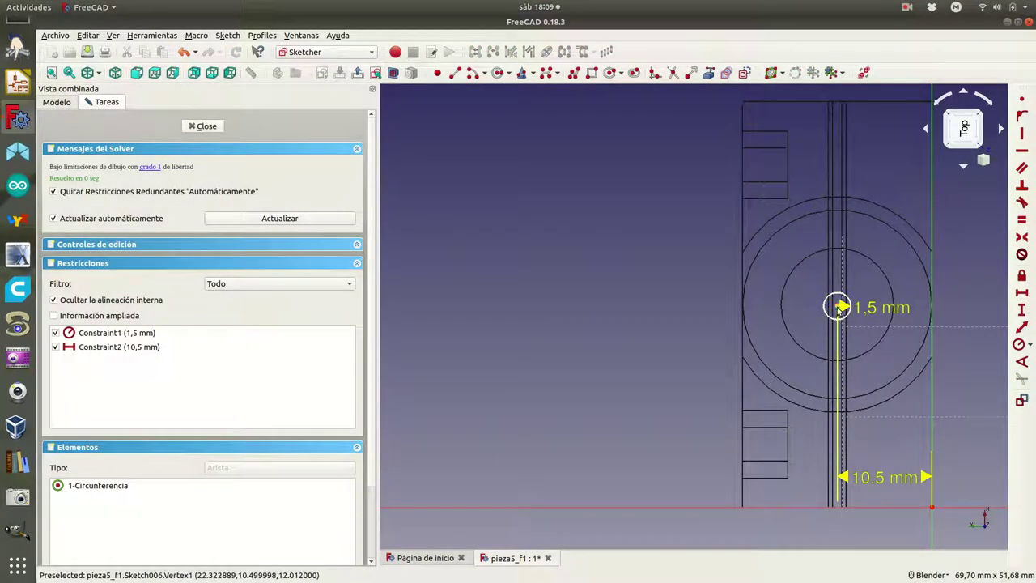
Step: Add the 22,5 mm vertical distance from the horizontal axis and close the sketch
click(928, 508)
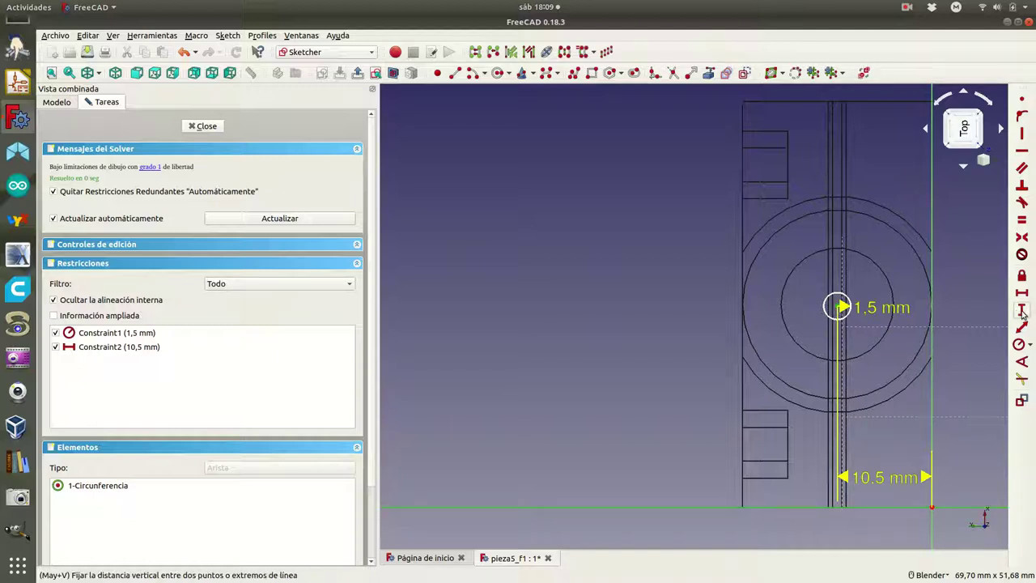
click(1022, 312)
text(22,5)
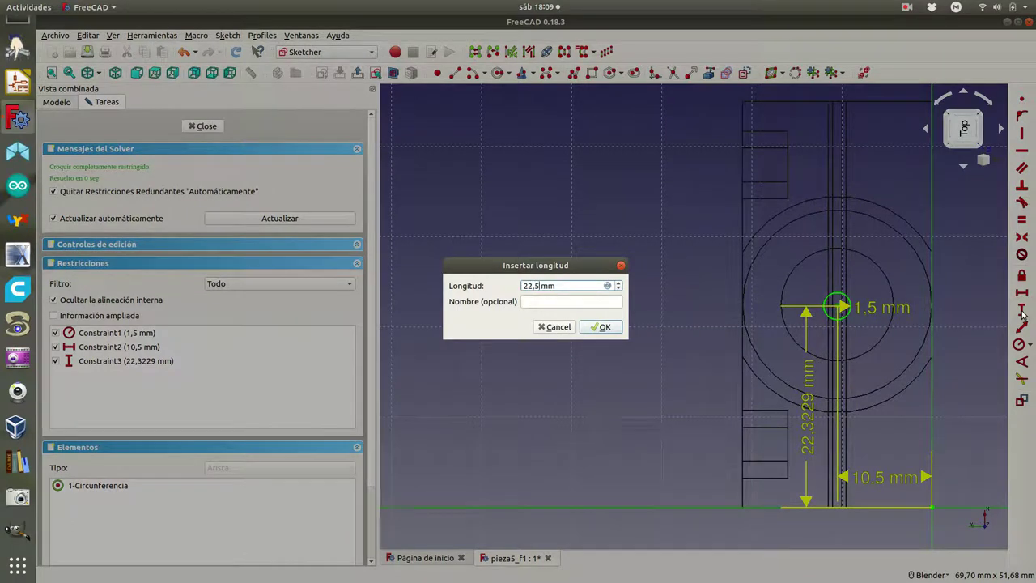
key(Return)
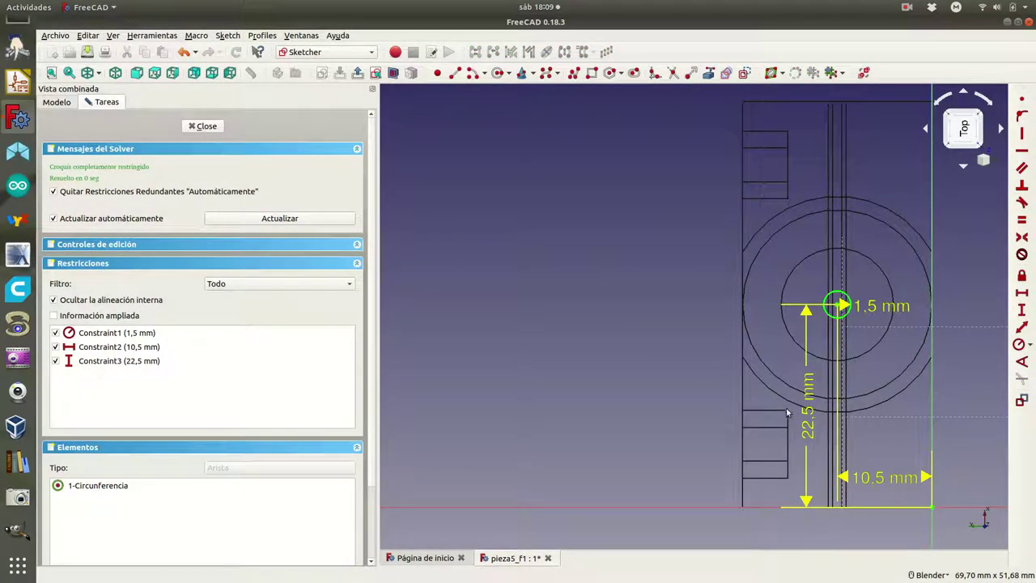
drag(808, 419, 656, 411)
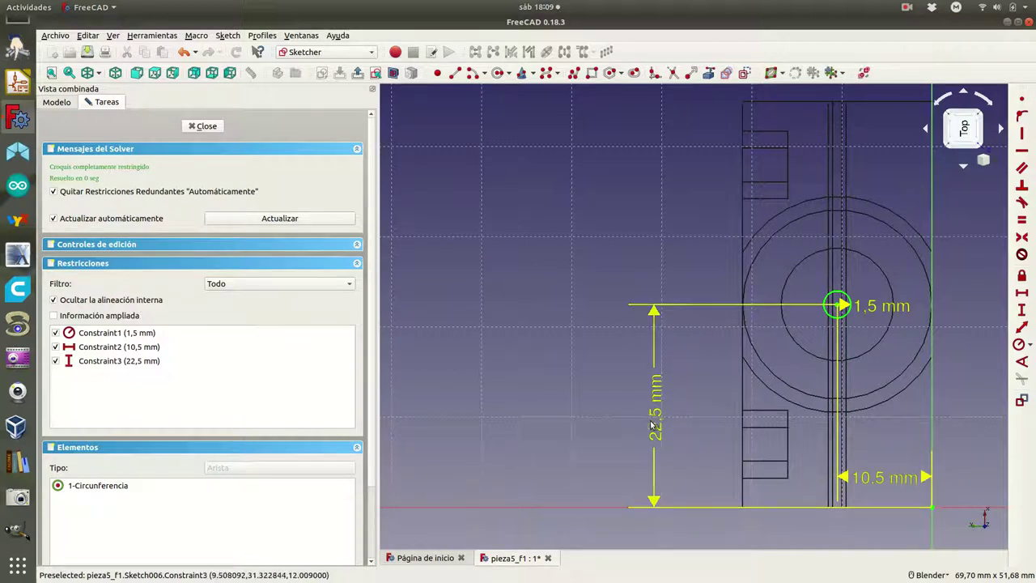
drag(647, 427, 694, 422)
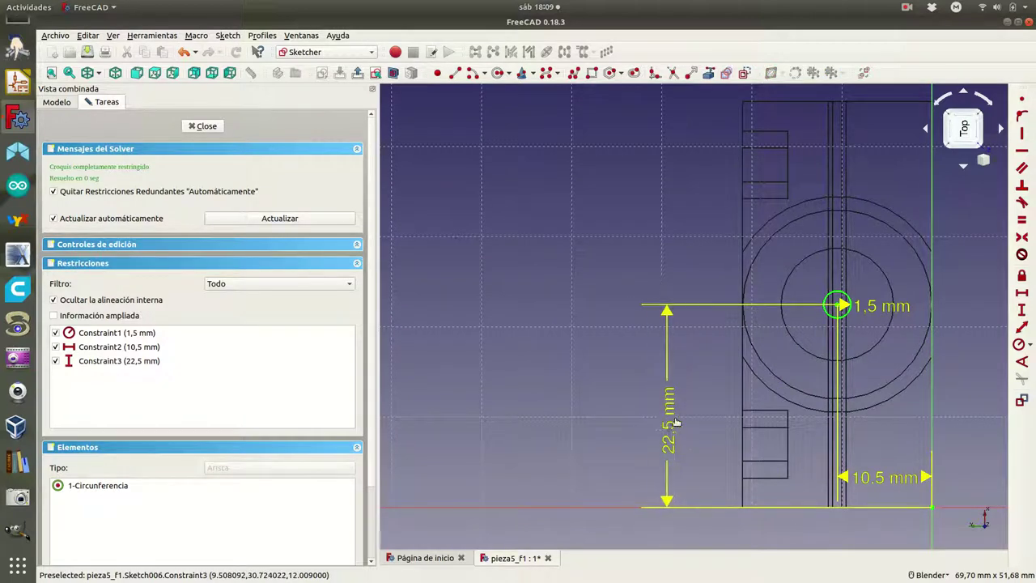
click(200, 127)
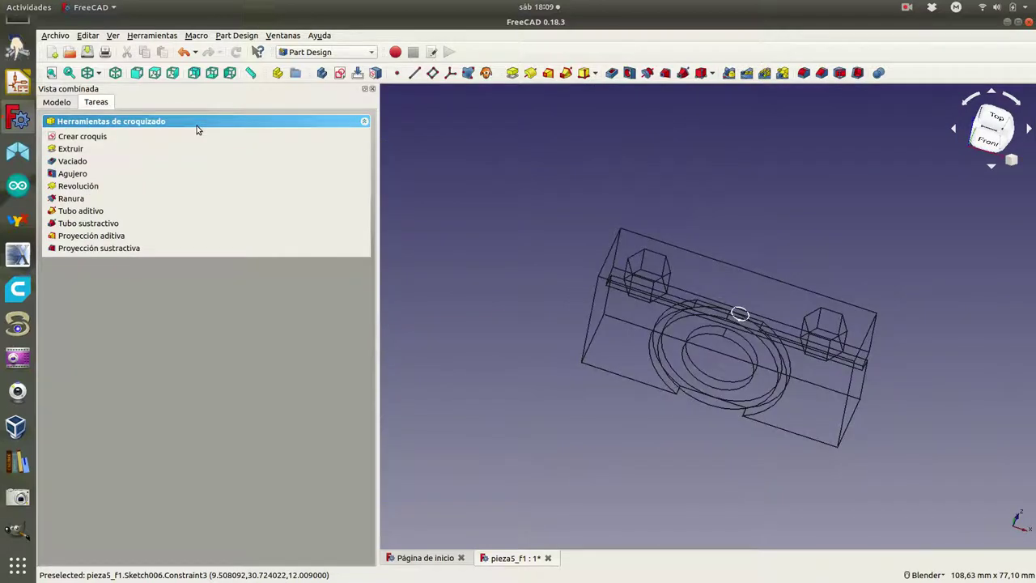
Step: Cut a 'A través de todos' through-all pocket from Sketch006
click(72, 160)
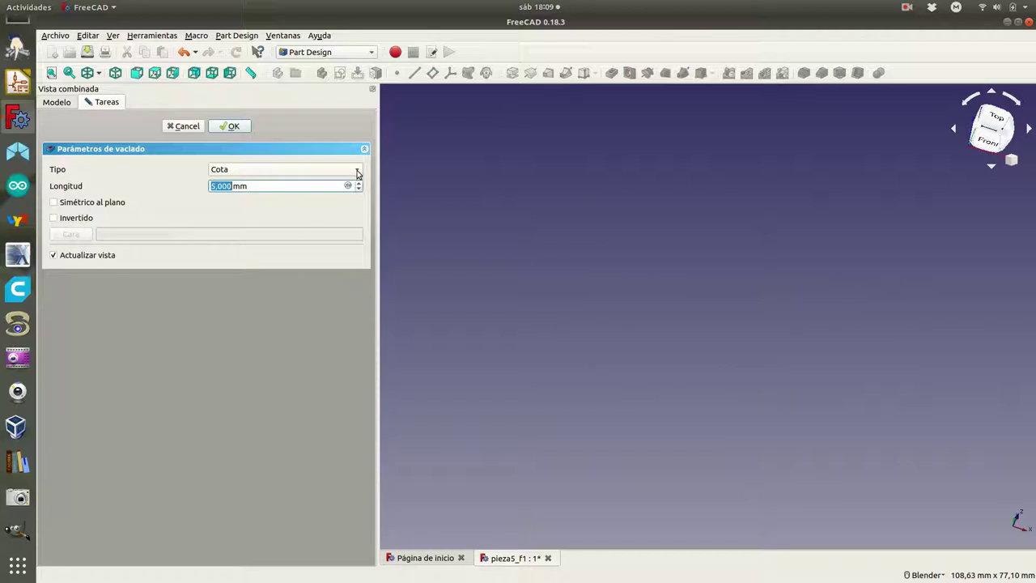
click(357, 172)
click(276, 185)
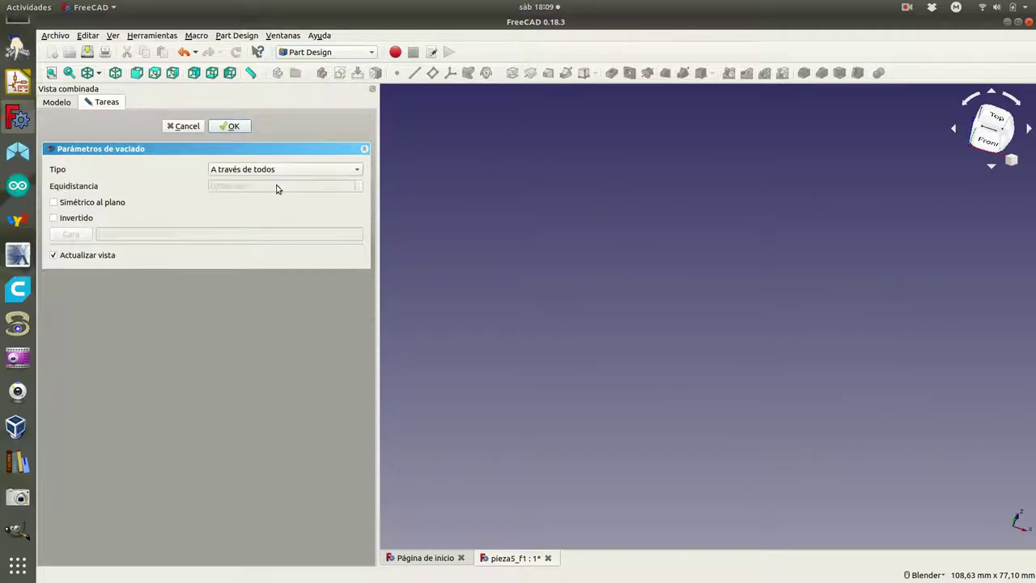
click(230, 126)
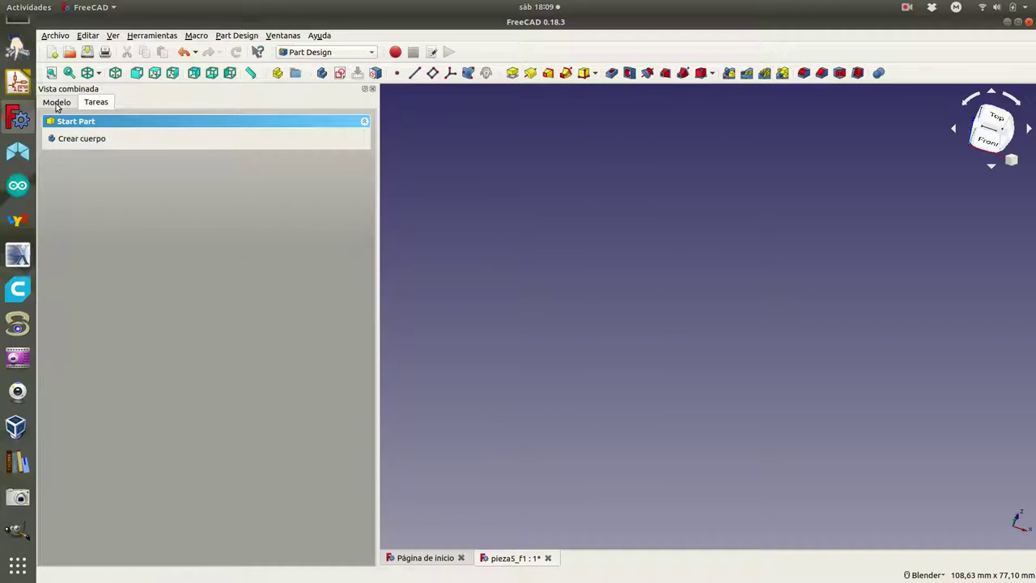
Step: Rename Pocket003 to agujero_ranura in the Modelo tree
click(57, 104)
click(116, 242)
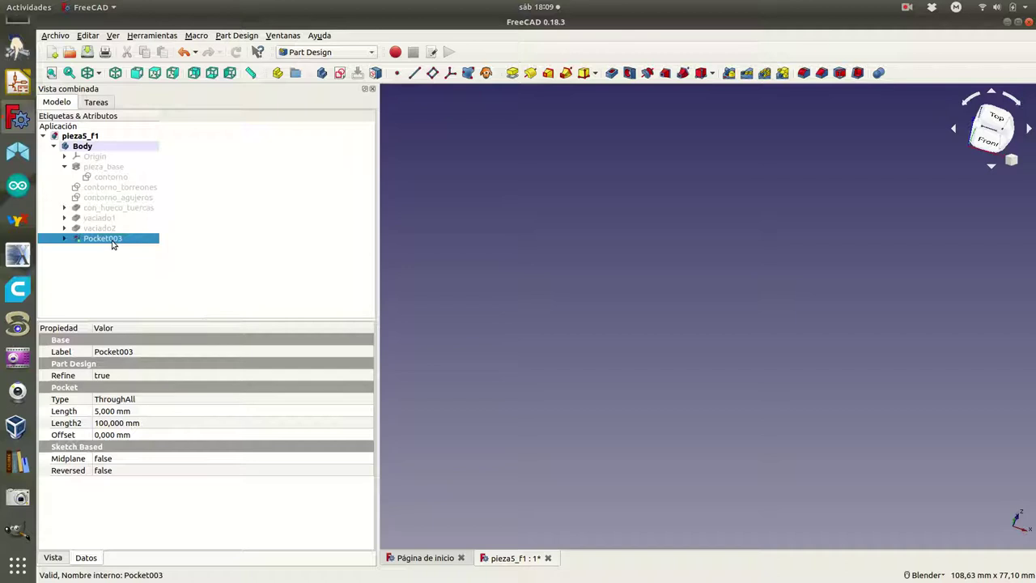
right_click(113, 244)
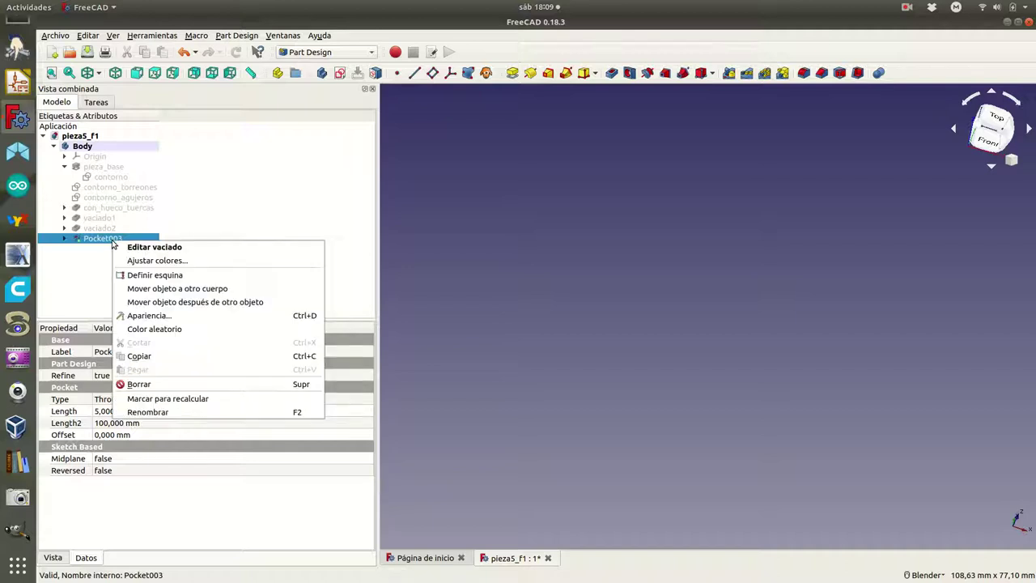
click(148, 413)
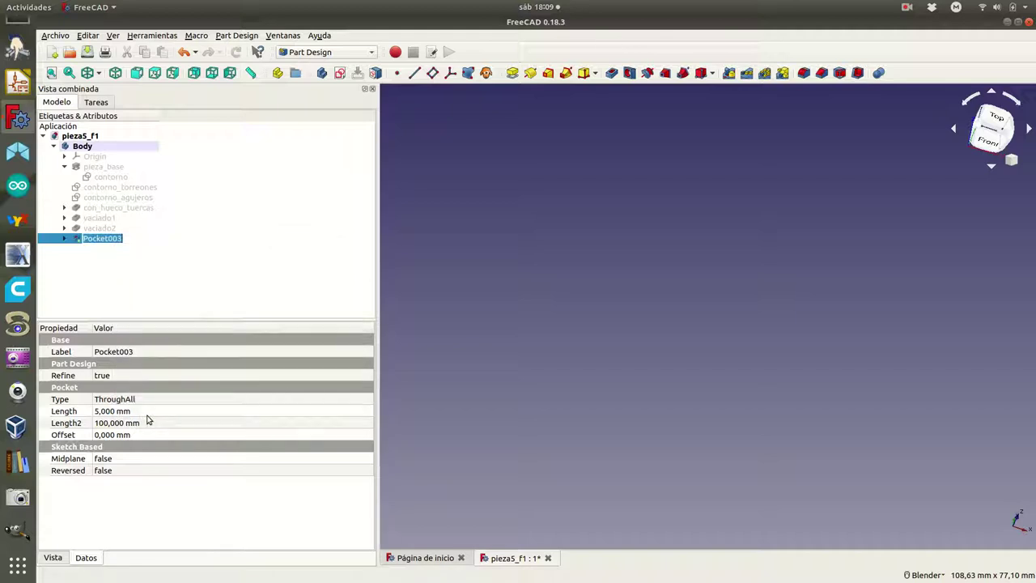
text(agujero_ranura)
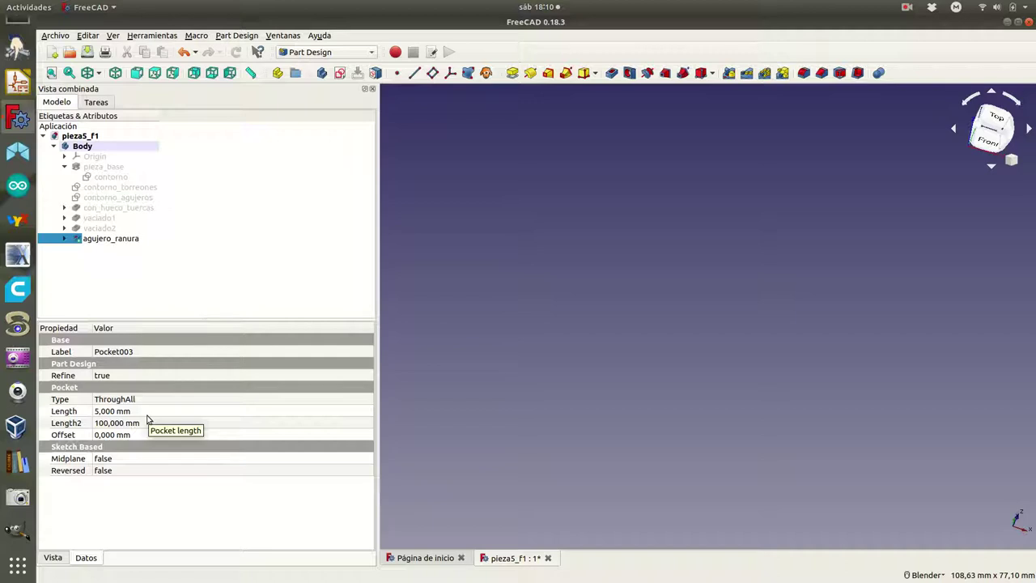
key(Return)
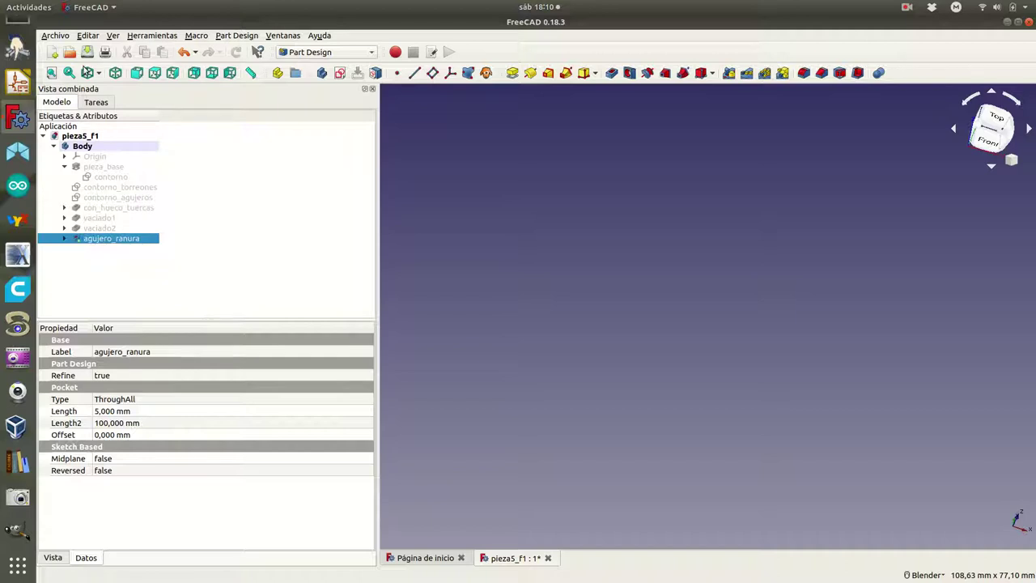
Step: Set the draw style to Como es and expand agujero_ranura to inspect Sketch006
click(97, 74)
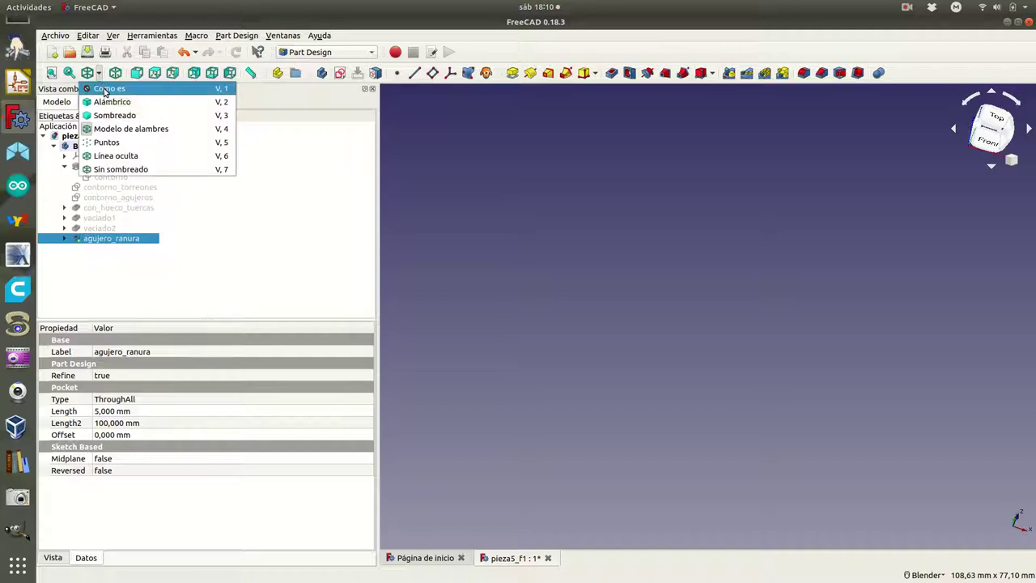
click(105, 89)
double_click(85, 146)
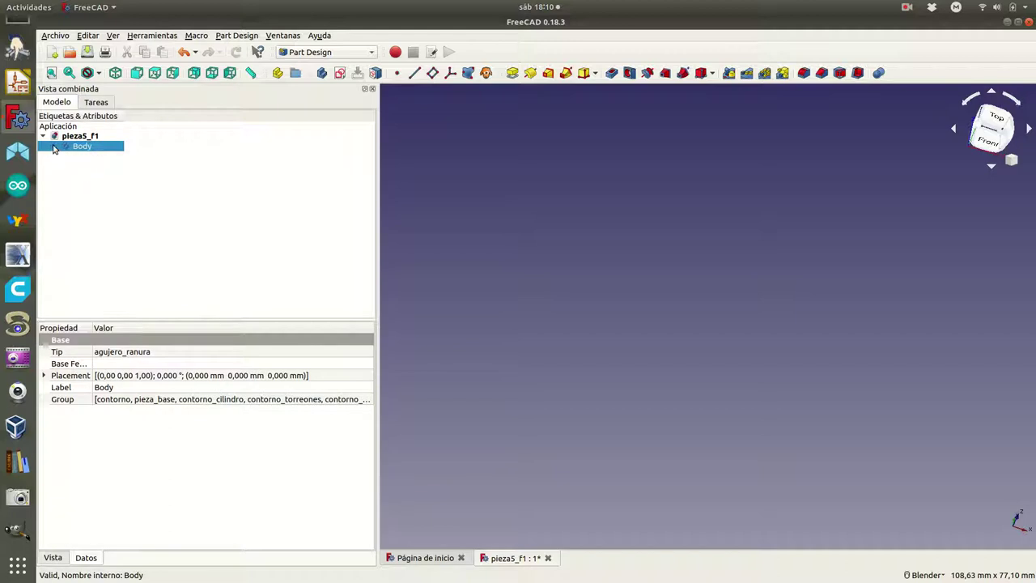
click(54, 147)
click(96, 243)
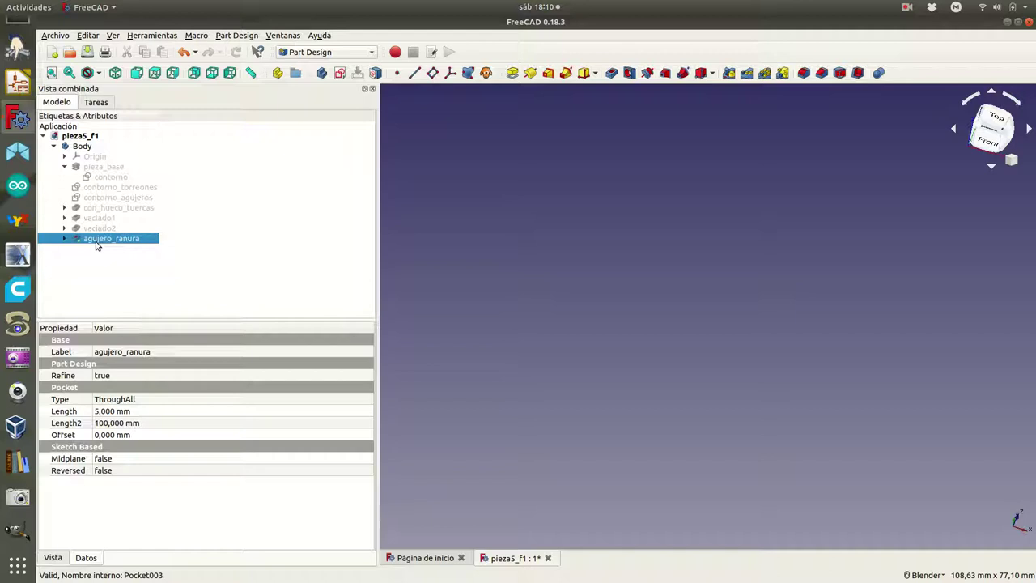
click(66, 238)
click(101, 250)
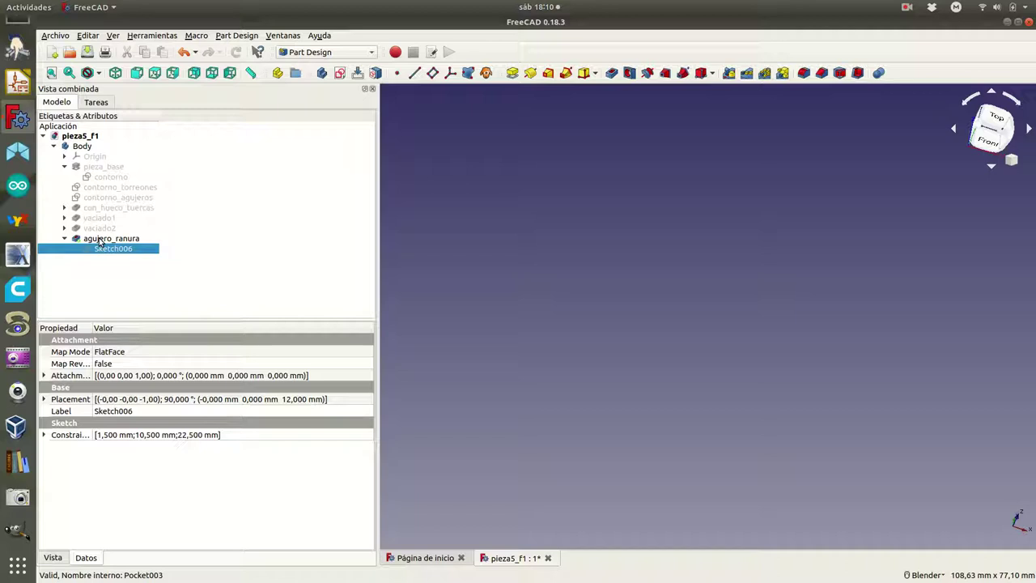
Step: Toggle vaciado2's visibility, toggle the Body's active state, and save the part file
click(100, 240)
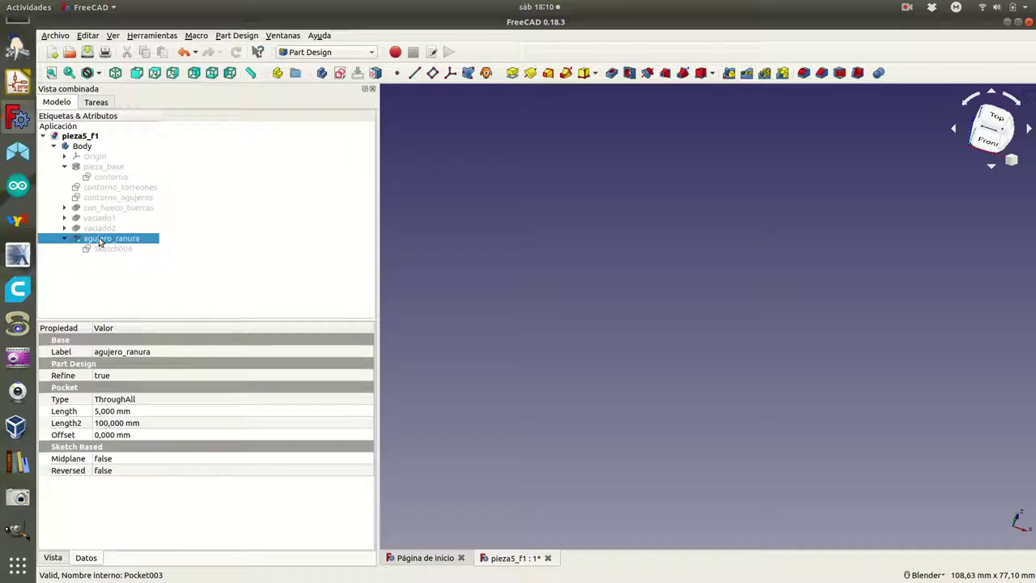
click(98, 229)
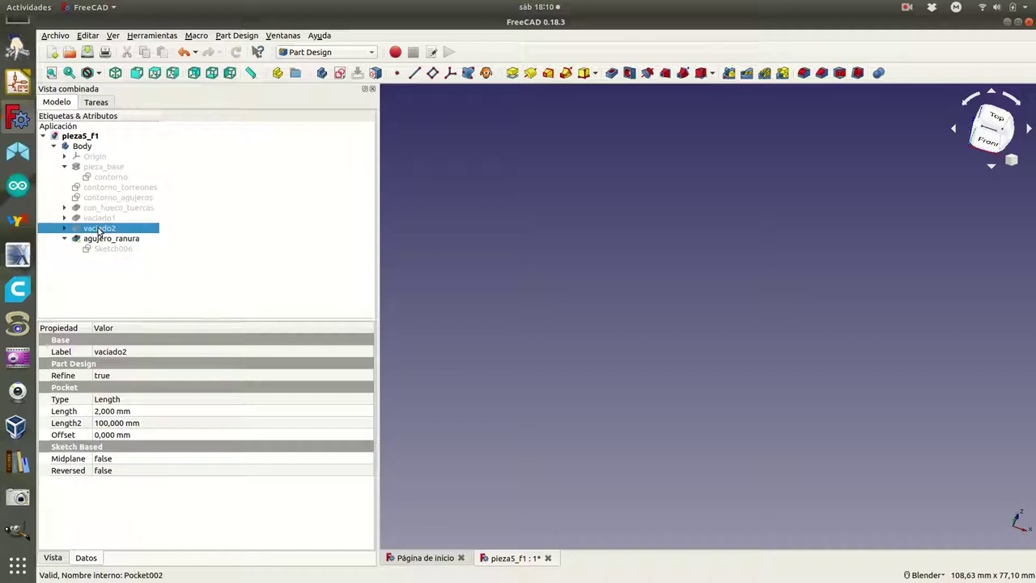
key(space)
click(80, 148)
right_click(80, 147)
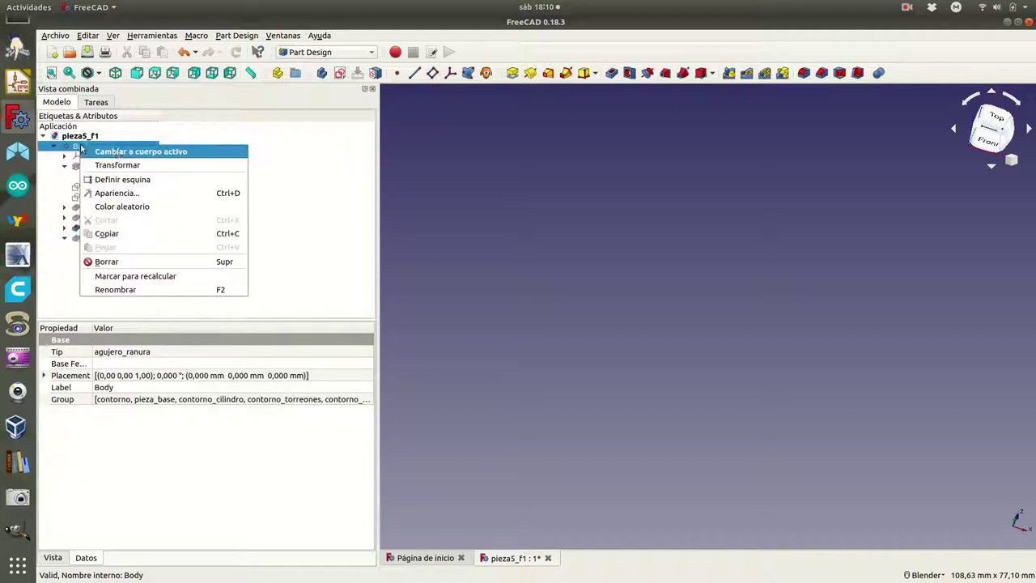
click(116, 152)
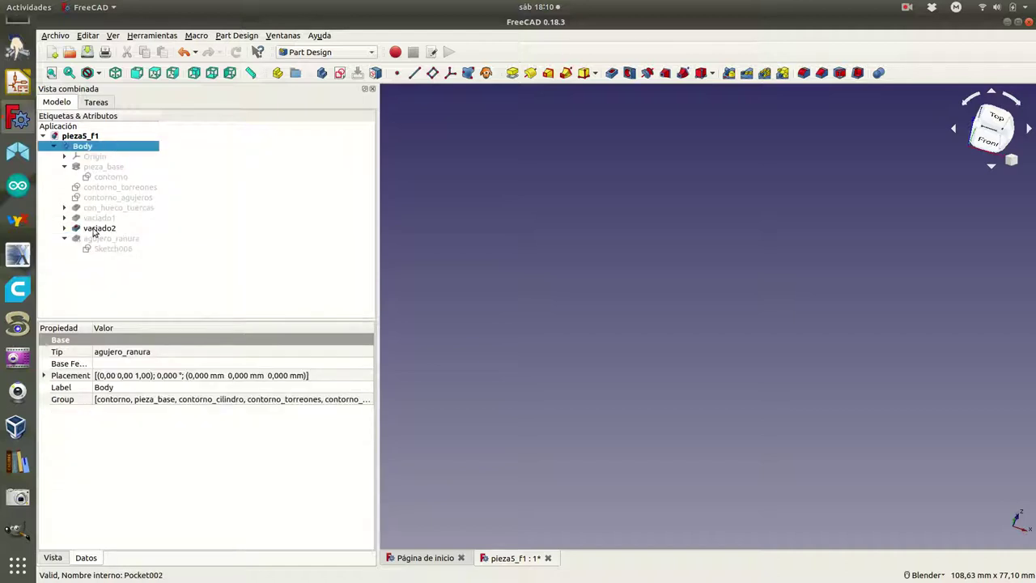
click(94, 231)
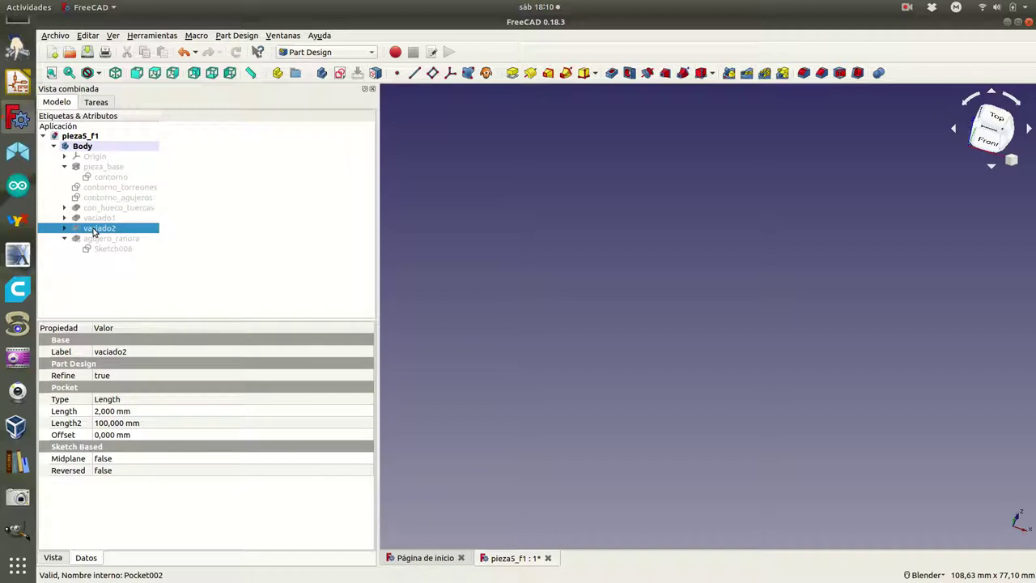
click(65, 37)
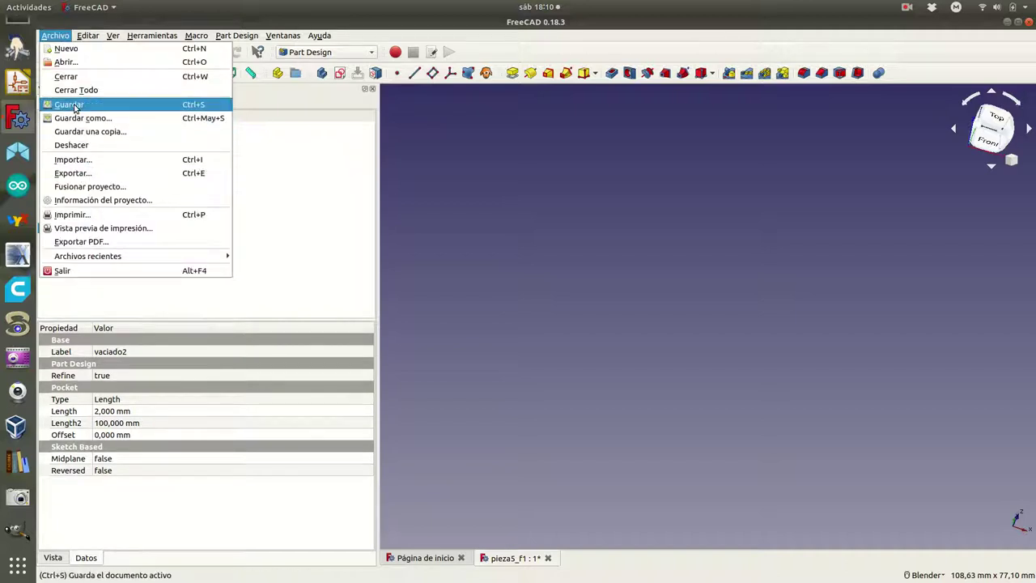
Step: Save the part as pieza6a in Documentos/freecad, then close FreeCAD
click(76, 118)
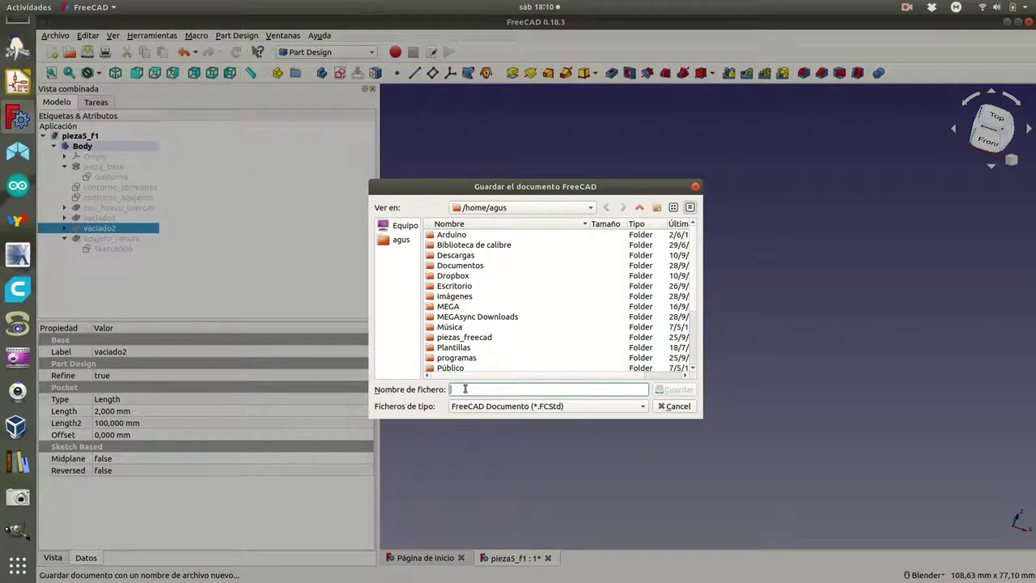
double_click(453, 267)
click(450, 256)
double_click(449, 261)
click(464, 392)
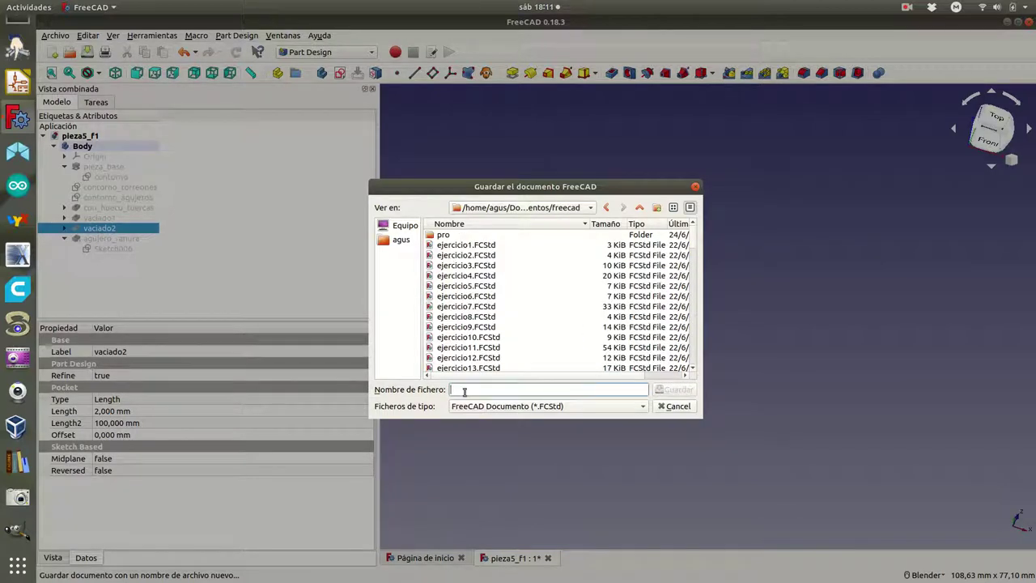
text(pieza)
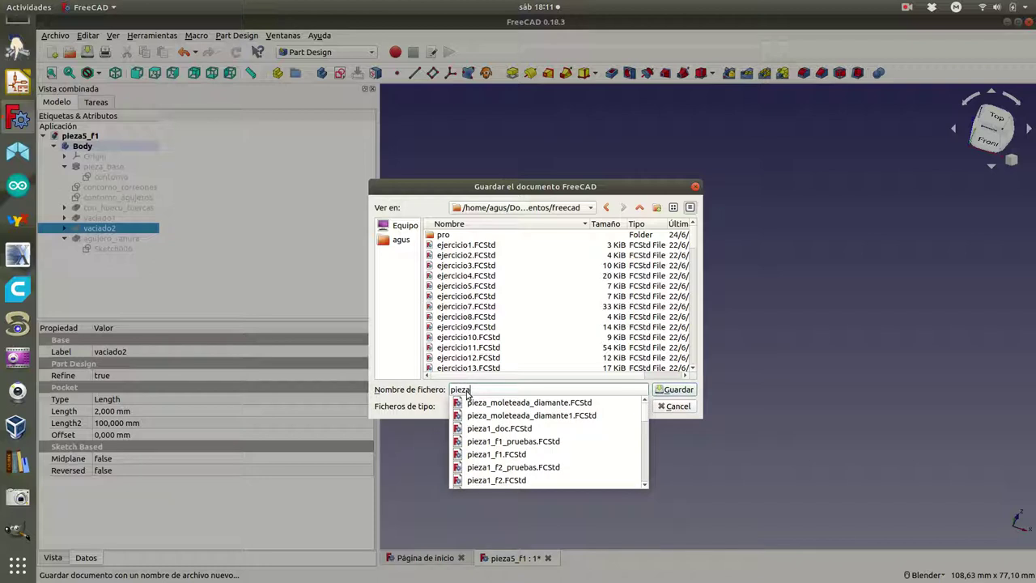
text(6)
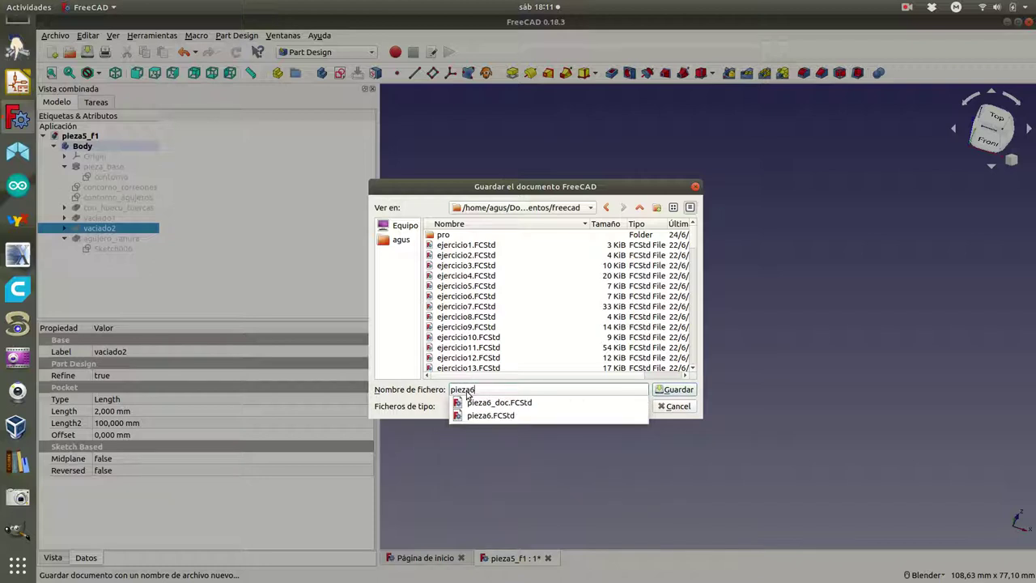
text(a)
key(Return)
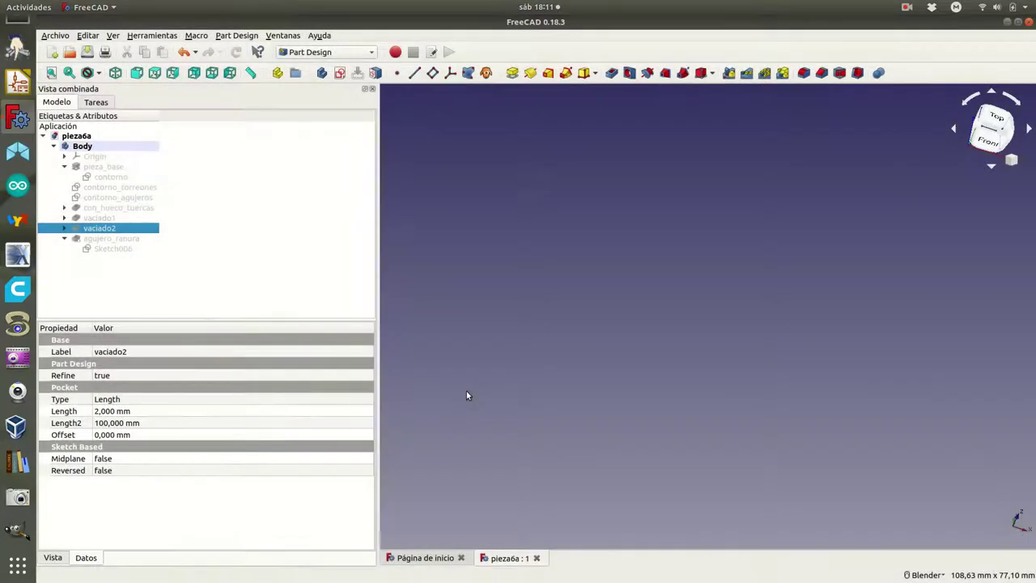
click(1030, 22)
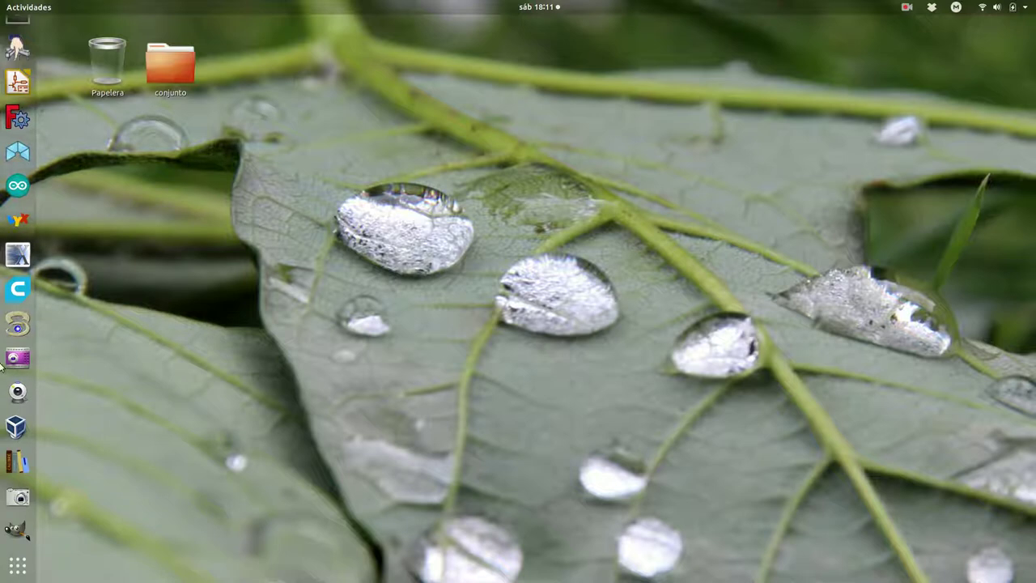
Step: Relaunch FreeCAD and reopen the recent file pieza6a.FCStd
scroll(10, 372, up, 5)
click(11, 296)
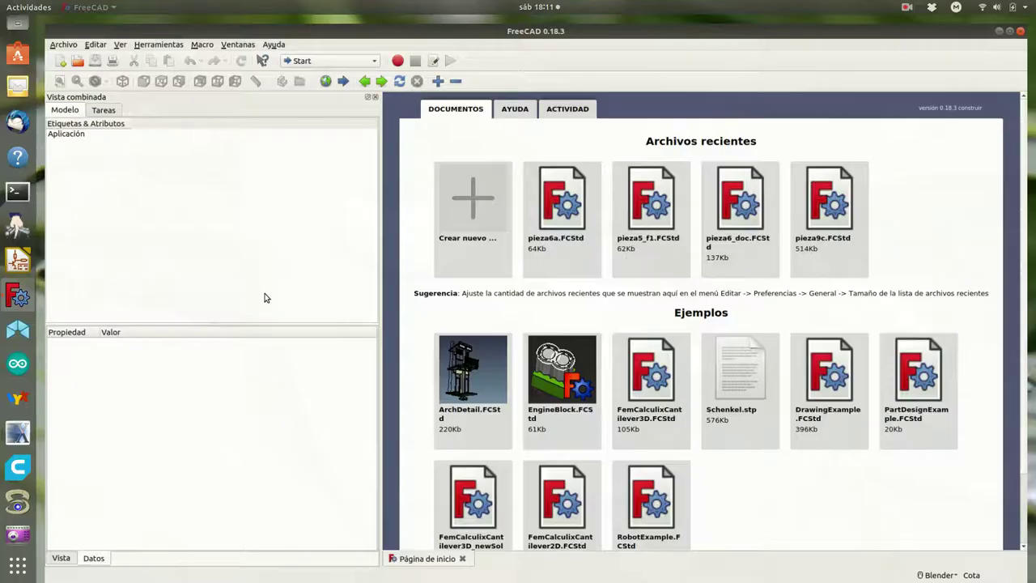
click(563, 219)
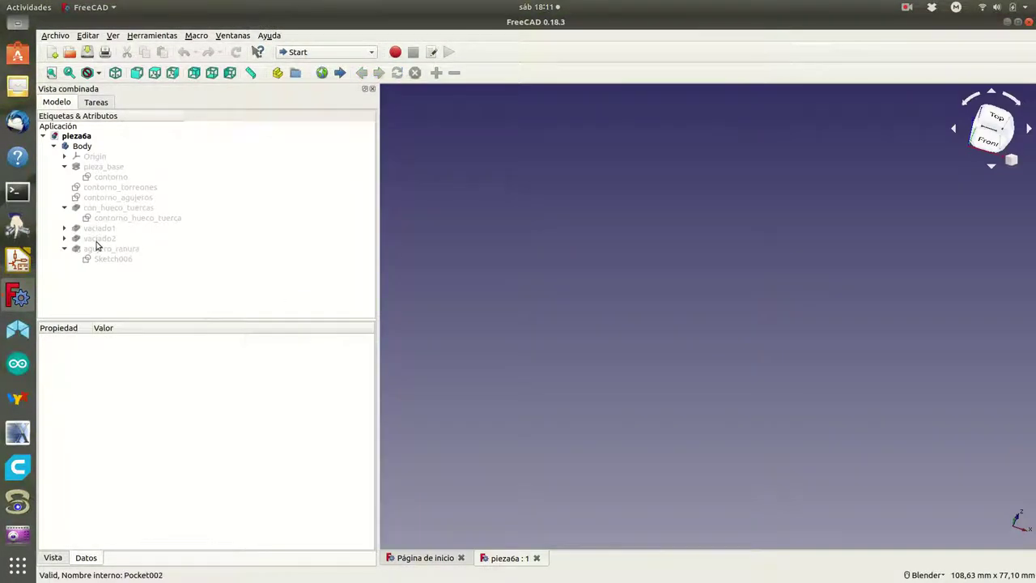
click(100, 250)
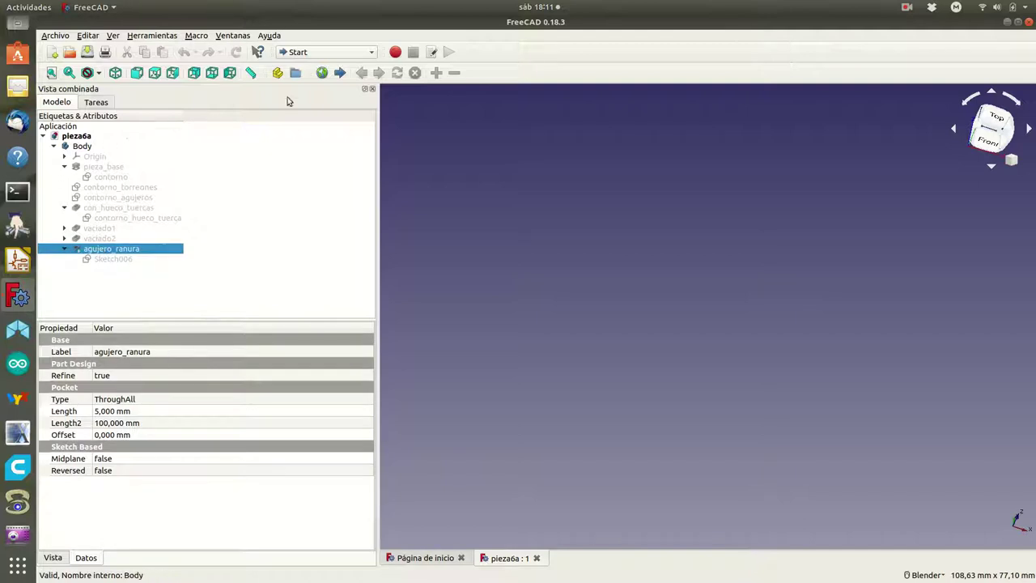
Step: Switch to the Part Design workbench and fit the whole part in the view
click(369, 52)
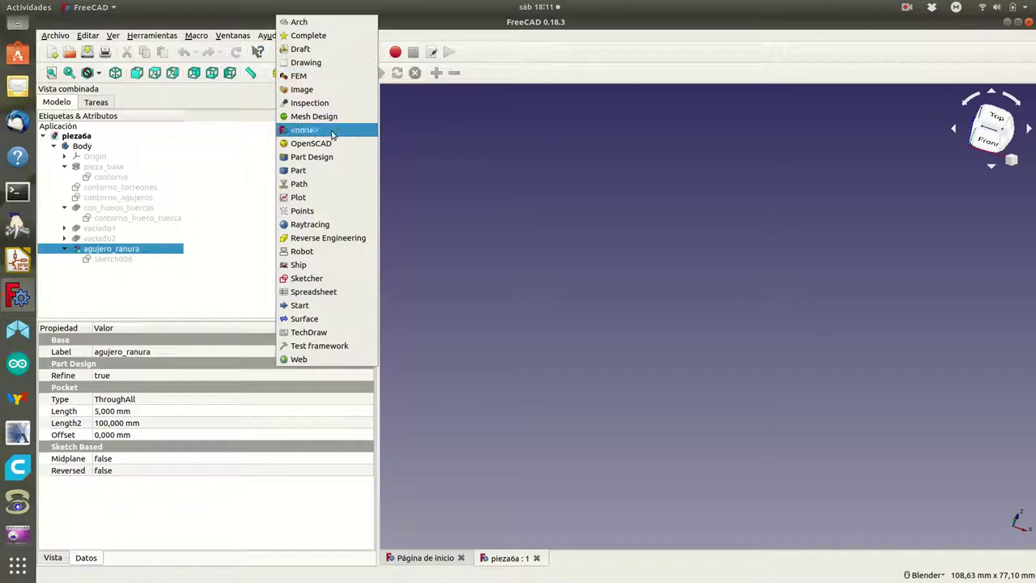
click(328, 159)
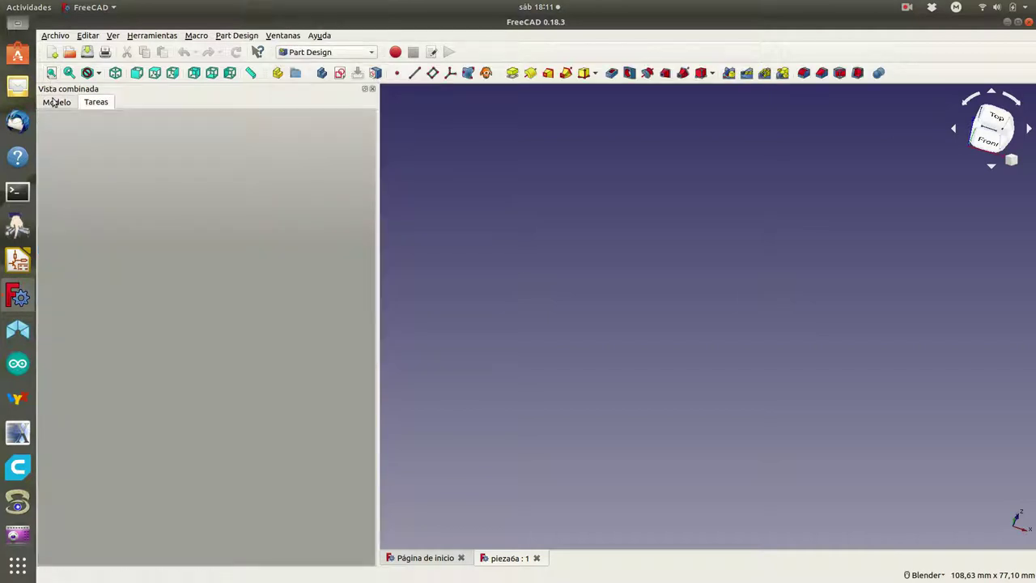
click(59, 102)
click(50, 74)
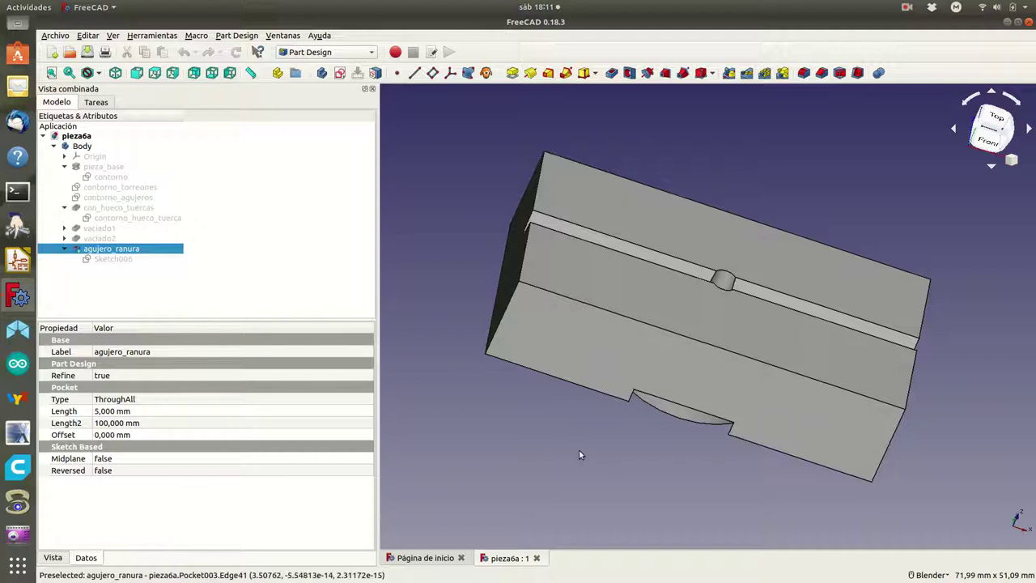
Step: Orbit the model to view the underside face with the slot and small hole
mouse_move(580, 454)
middle_down()
mouse_move(695, 304)
mouse_move(596, 388)
mouse_move(561, 466)
mouse_move(583, 437)
middle_up()
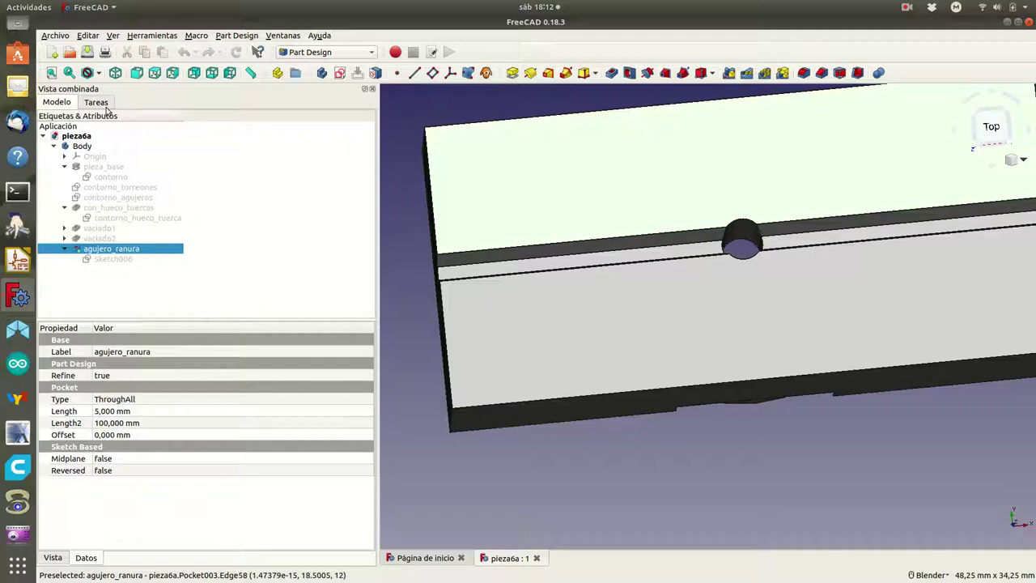
click(97, 103)
Step: Start a new sketch on the chosen face and set the wireframe draw style
click(84, 136)
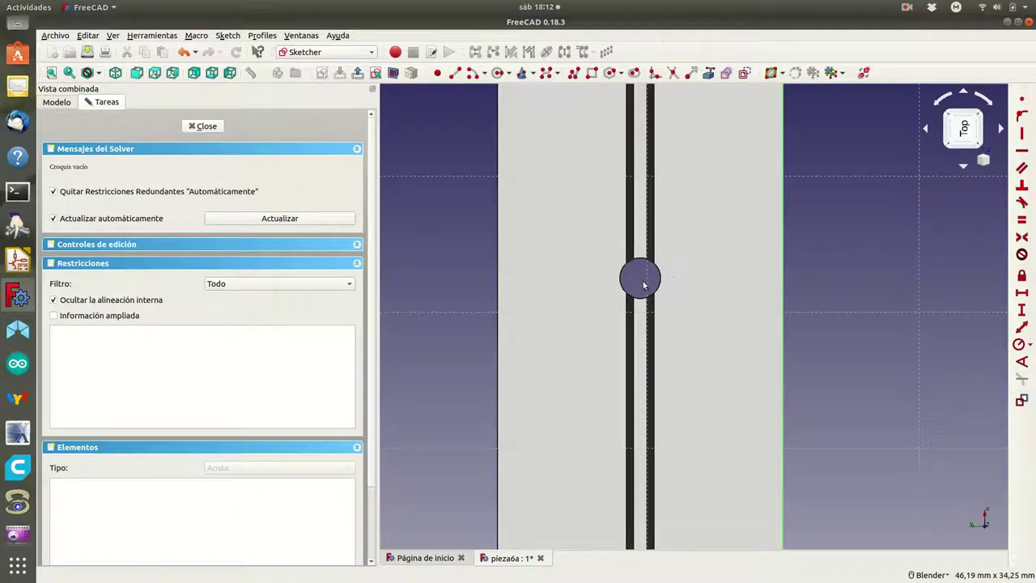
click(98, 74)
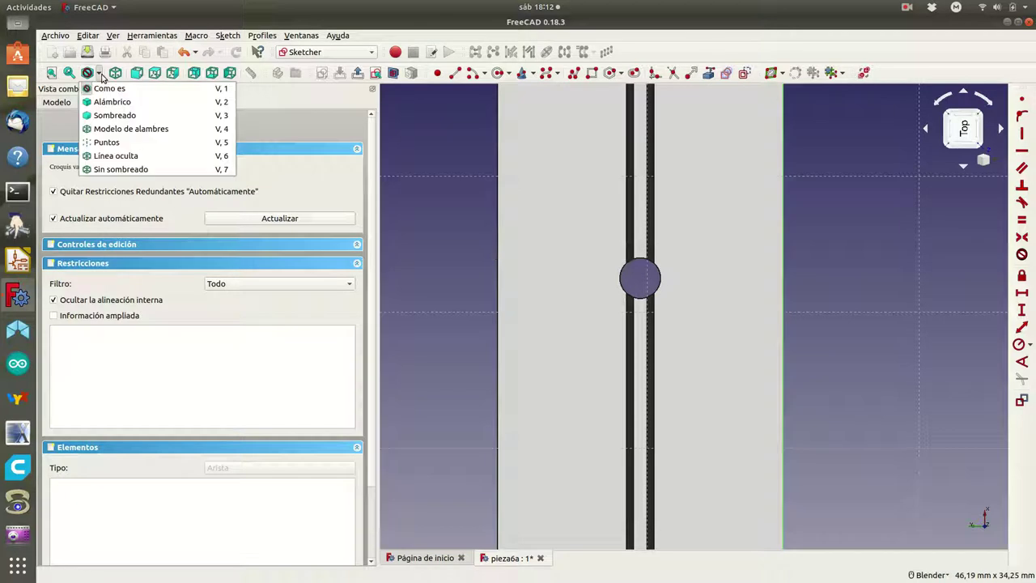
click(121, 128)
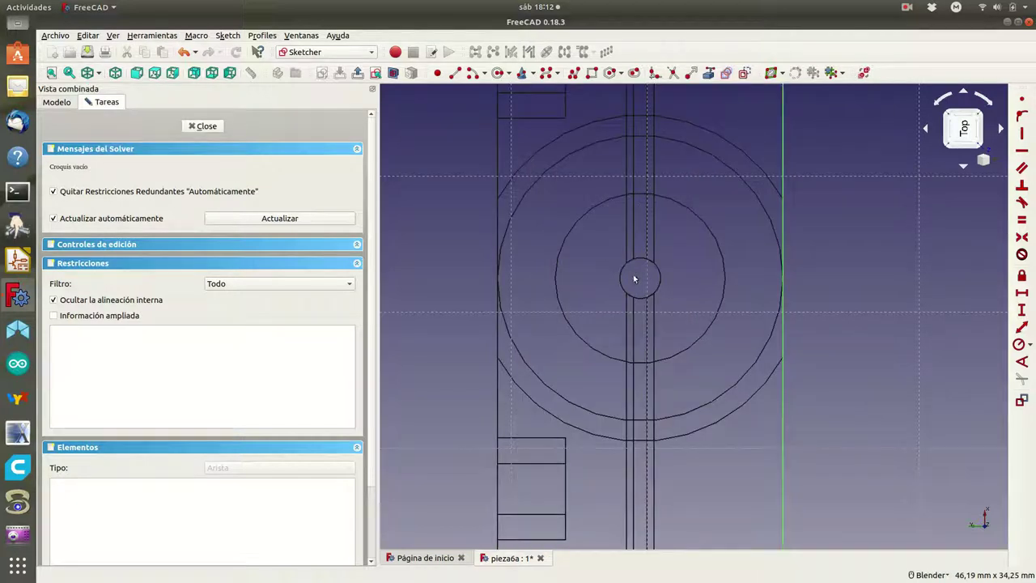
Step: Draw a hexagon centred on the small hole and apply a radius constraint to its circle
click(621, 73)
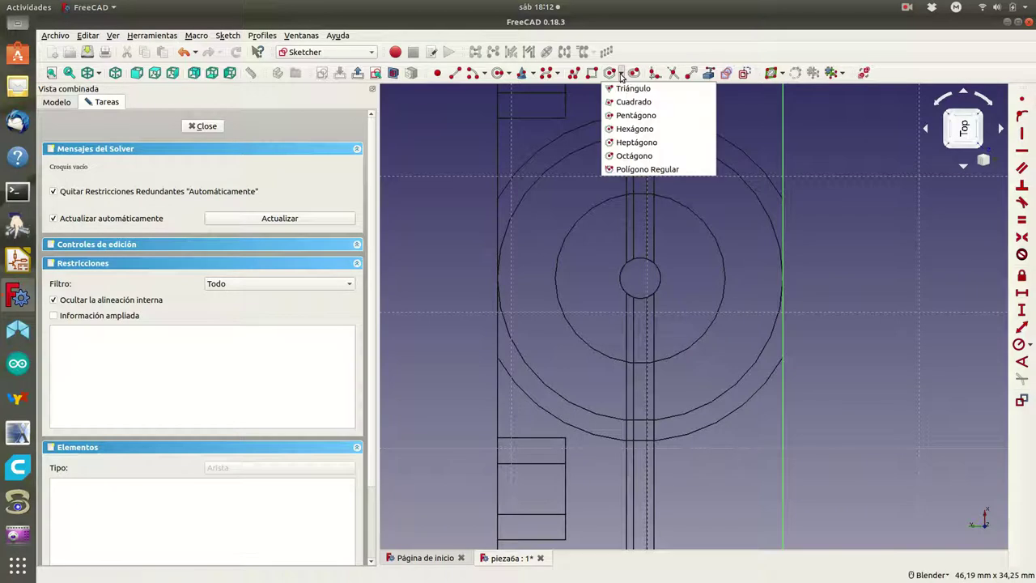
click(632, 128)
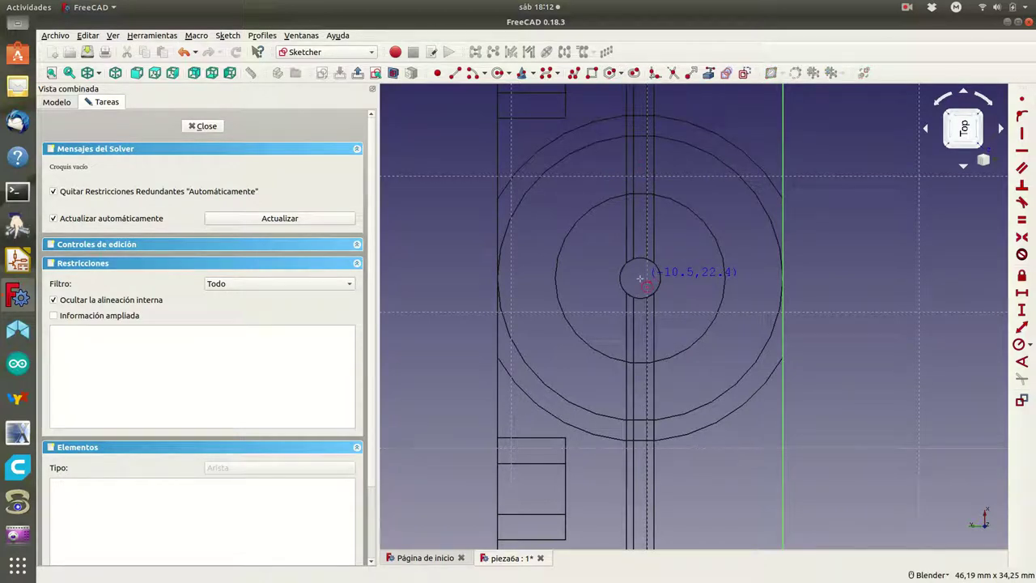
click(639, 279)
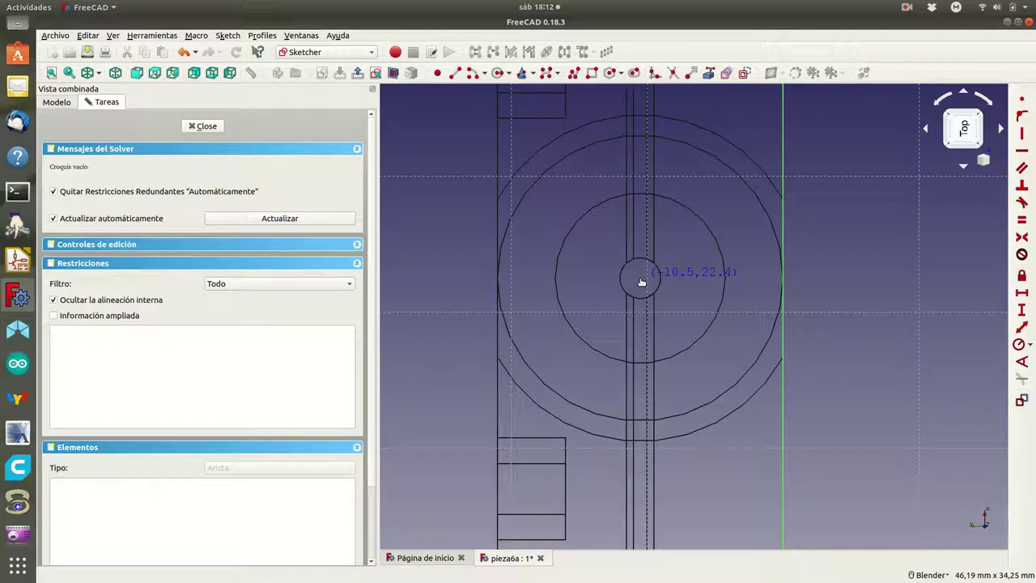
click(640, 229)
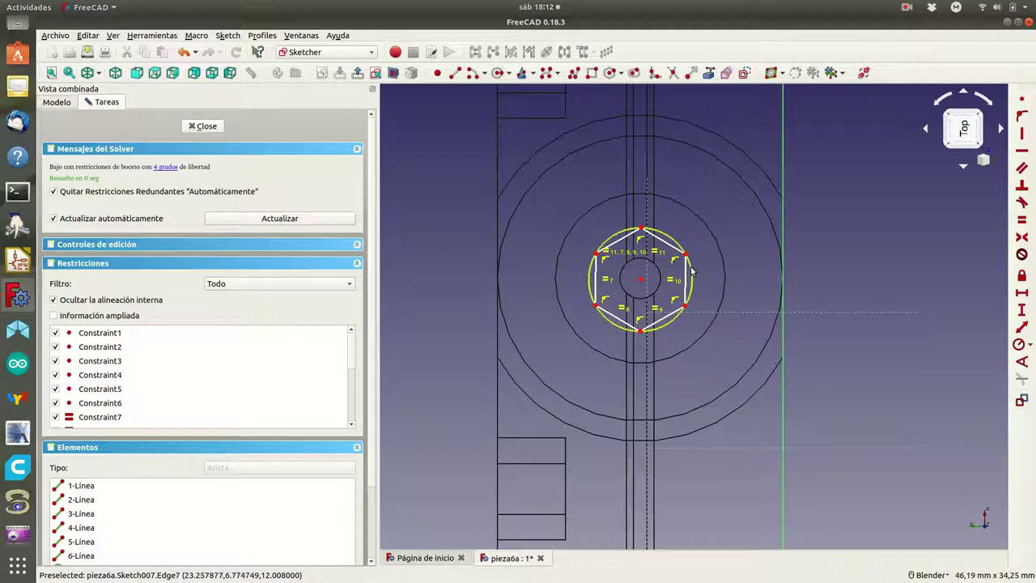
click(690, 272)
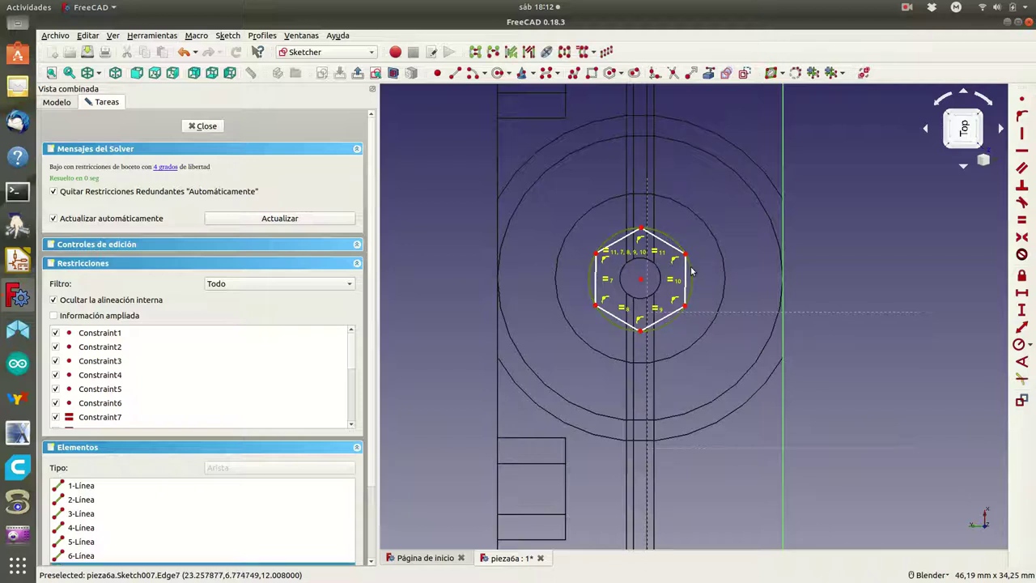
click(1019, 345)
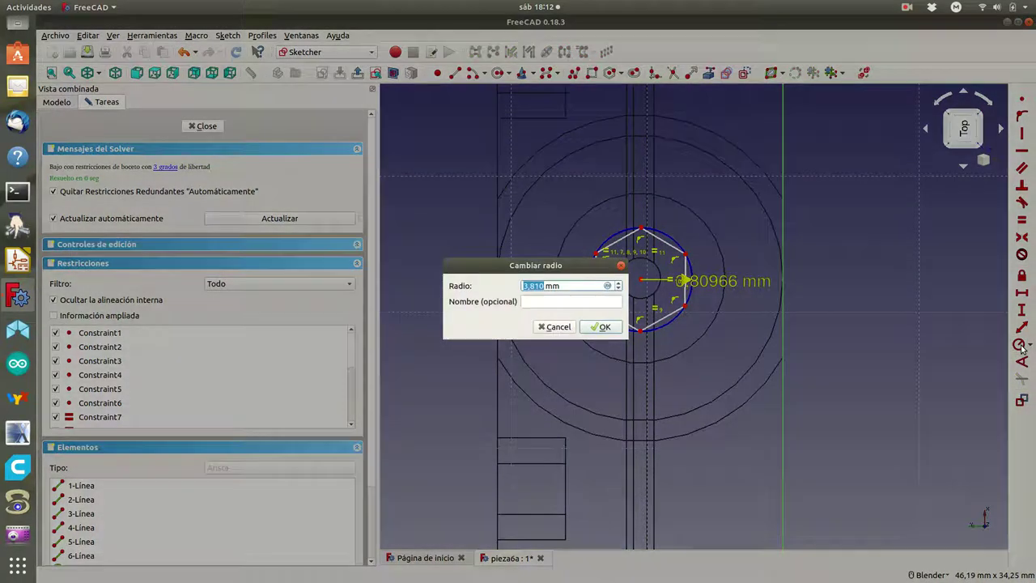
Step: Give the hexagon a 3 mm radius and place it 10.5 mm from the vertical axis
text(3)
key(Return)
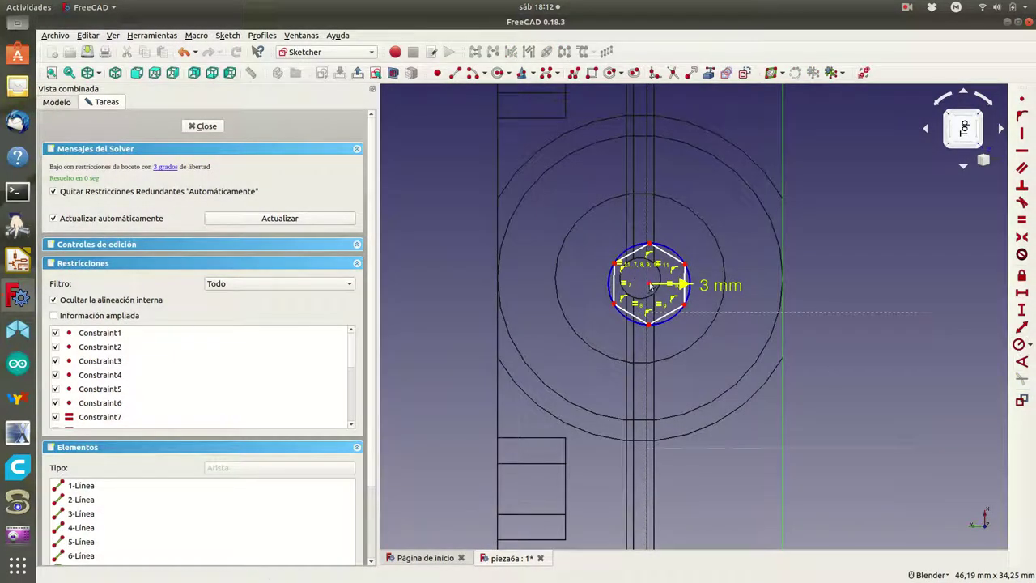
click(783, 259)
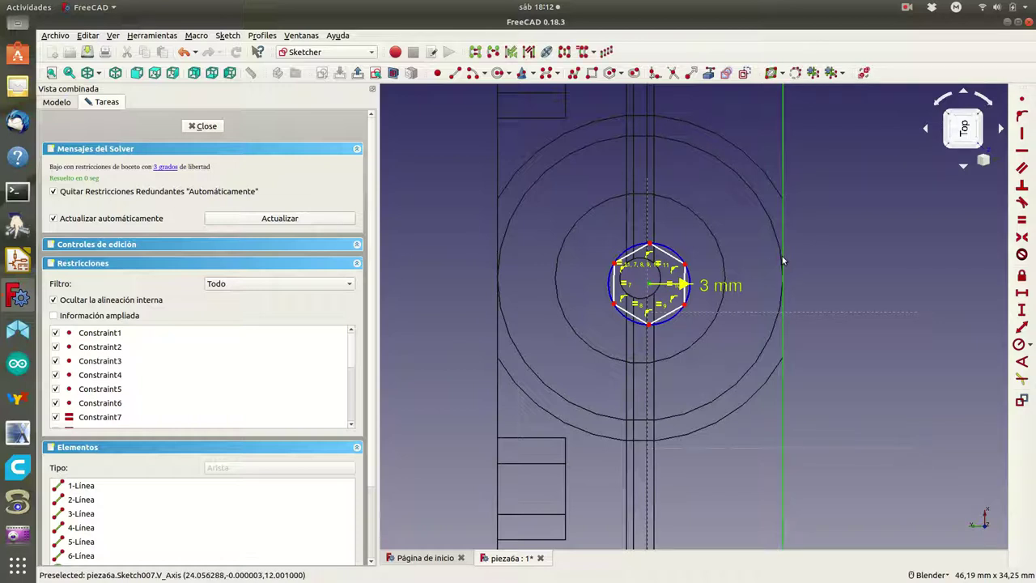
click(1018, 295)
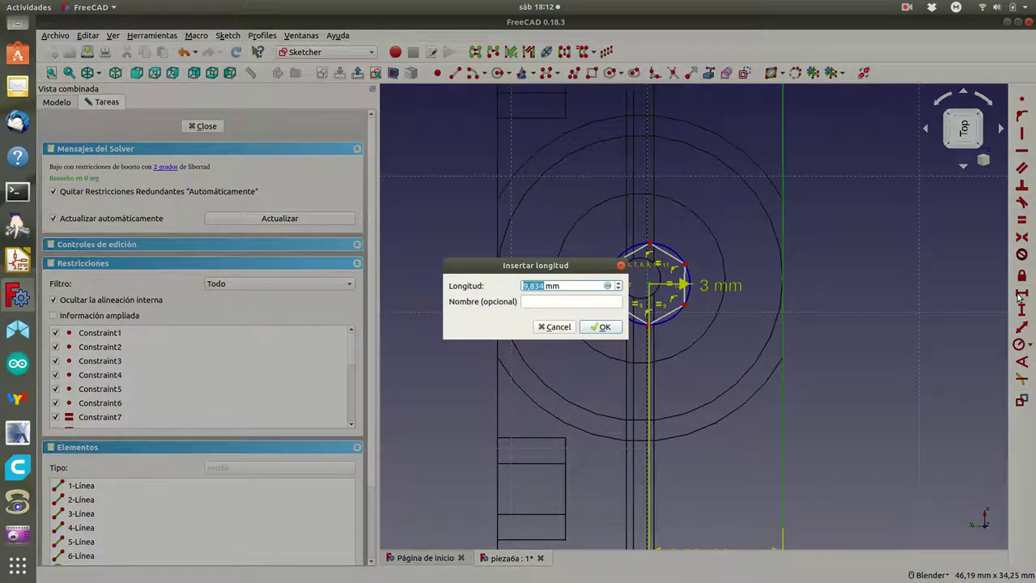
text(10,5)
click(601, 326)
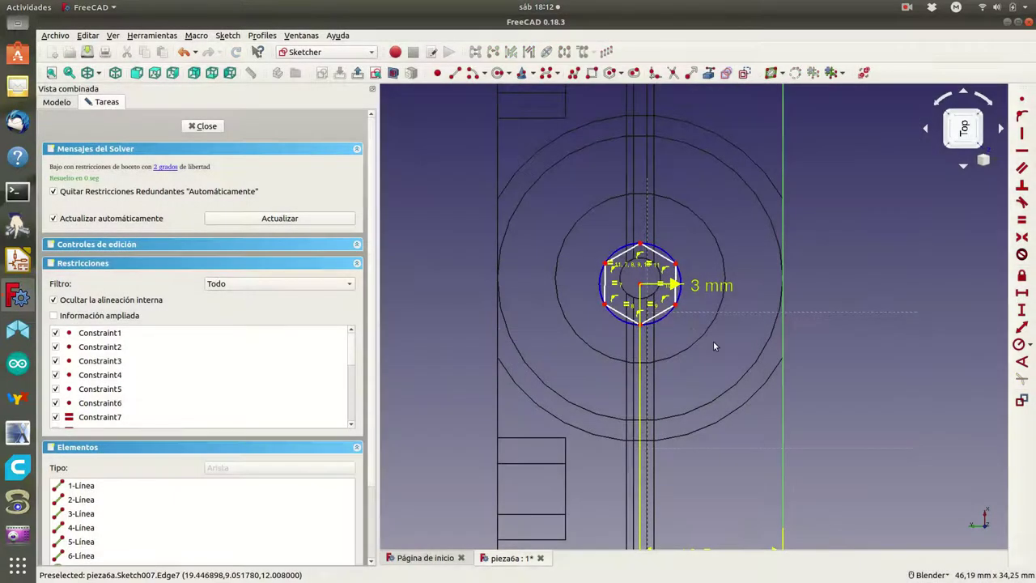
Step: Place the hexagon 22.5 mm from the horizontal axis and make one edge vertical
scroll(695, 372, down, 2)
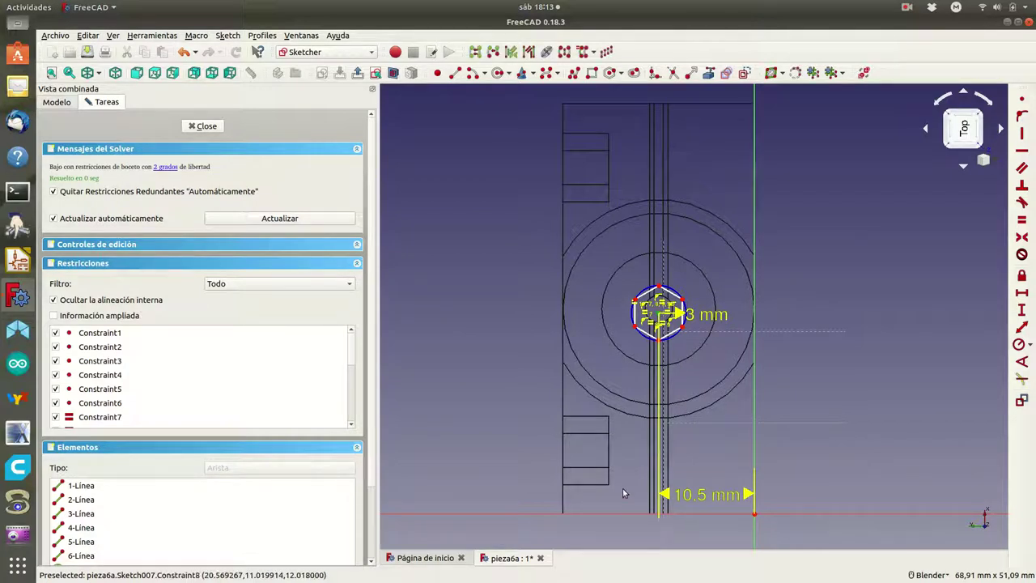
click(620, 512)
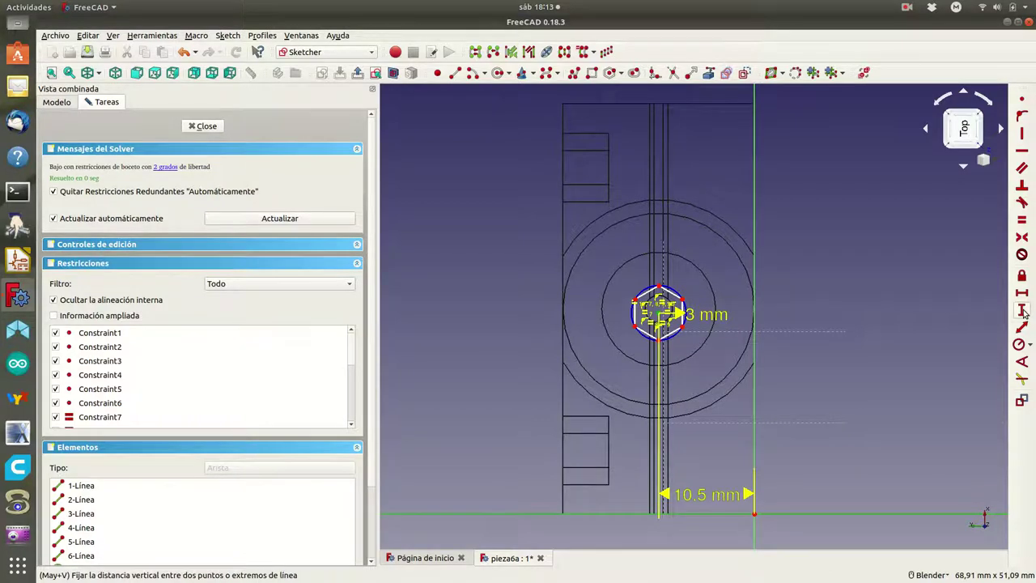
click(1022, 310)
text(22,5)
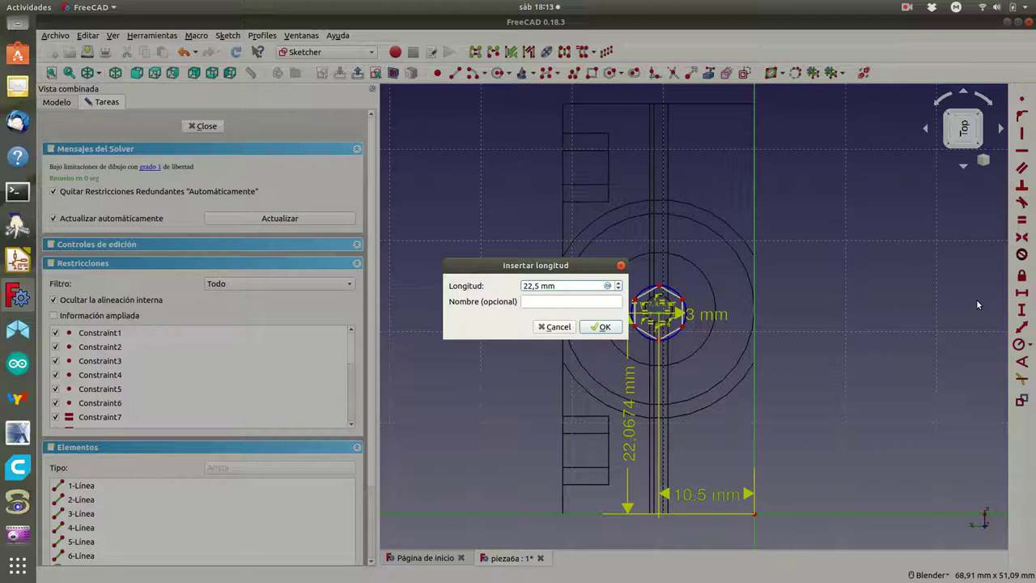
click(605, 327)
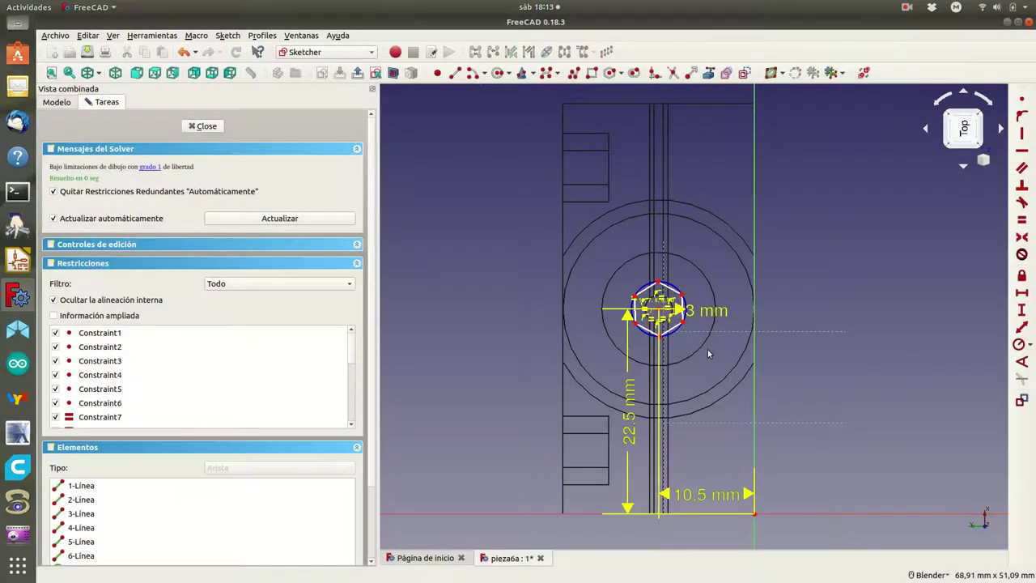
scroll(688, 331, up, 3)
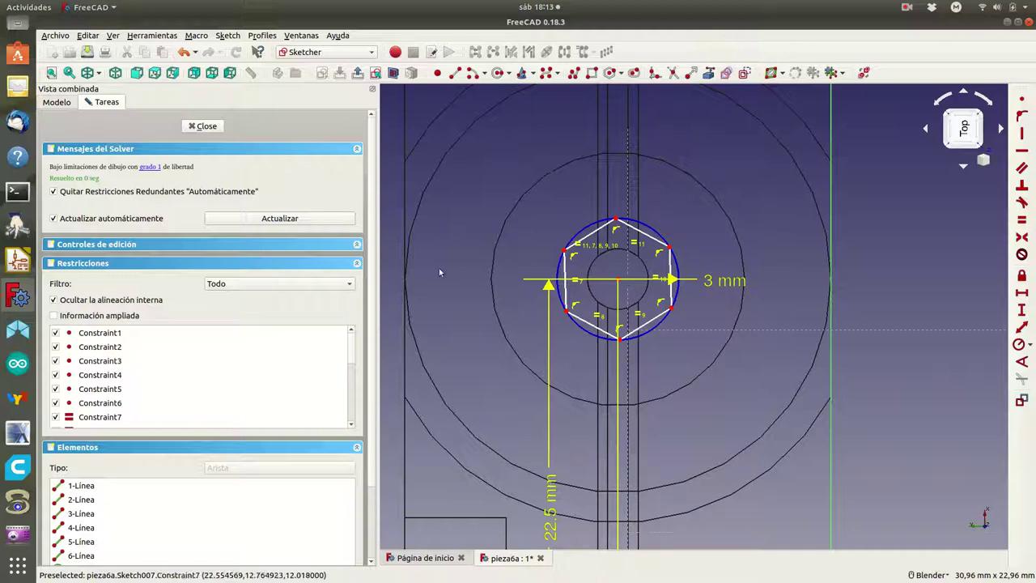
click(568, 271)
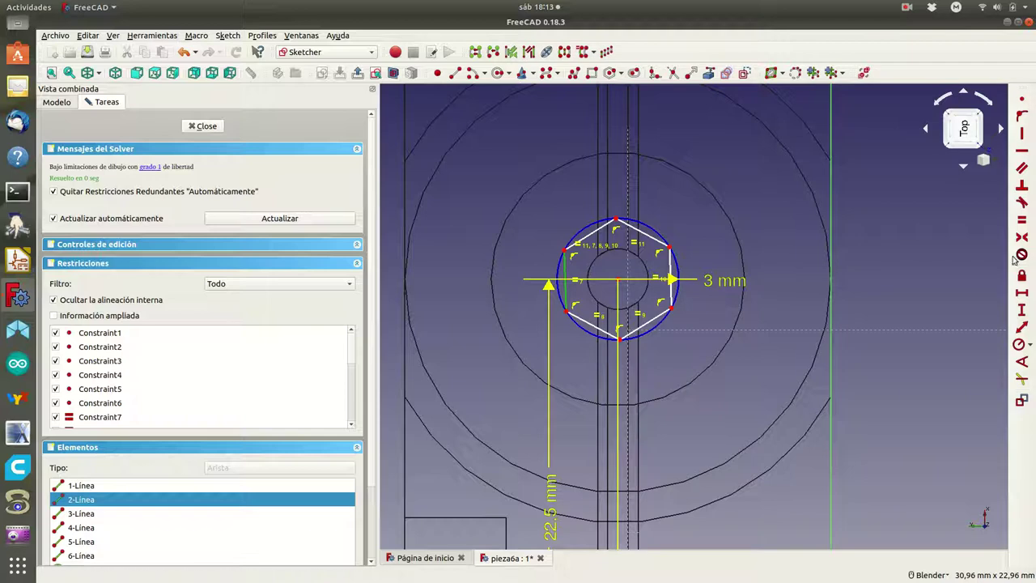
click(1021, 133)
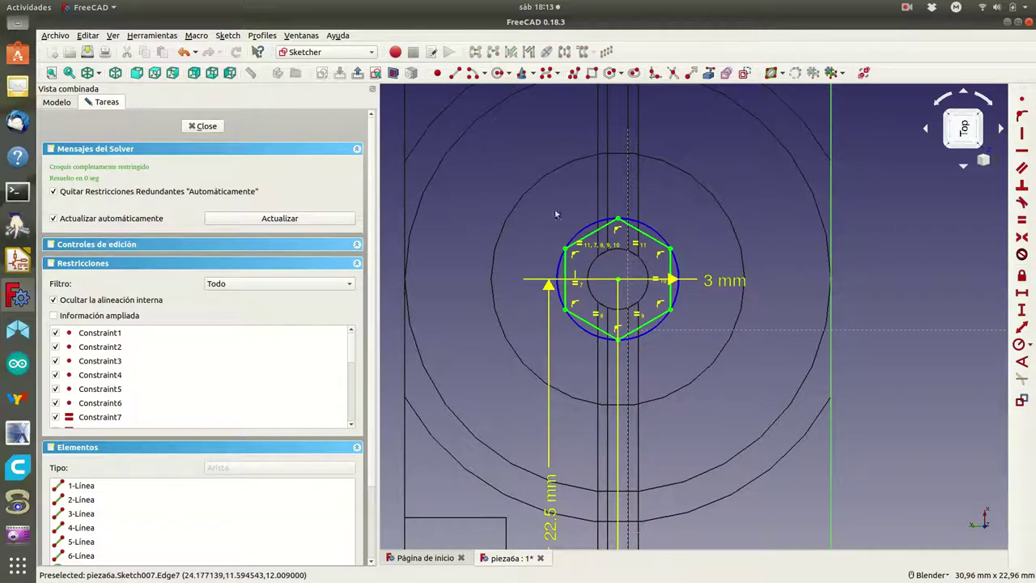
Step: Close Sketch007, cut it as a 6 mm pocket, and select Pocket004 in the tree
click(202, 127)
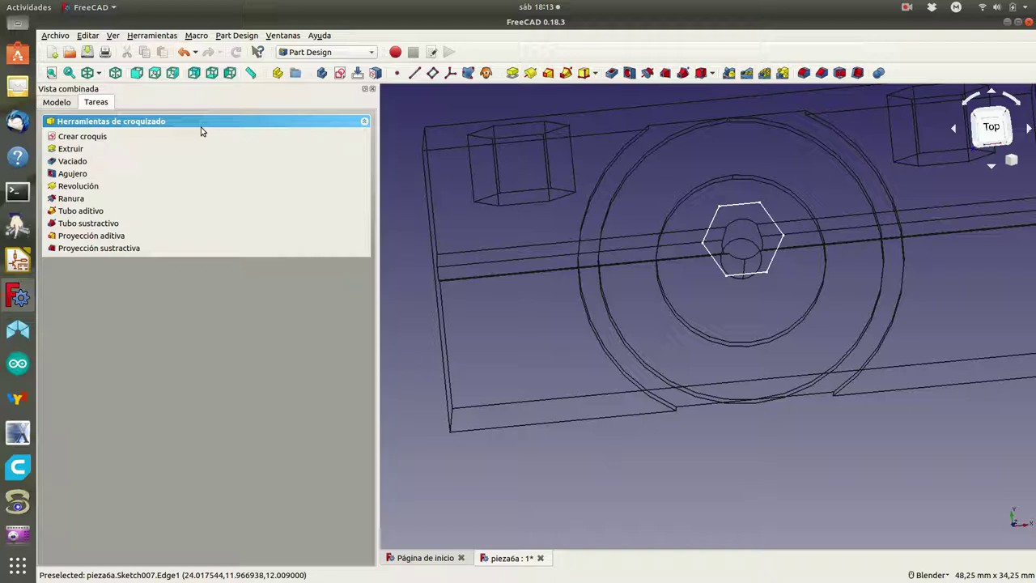
click(71, 161)
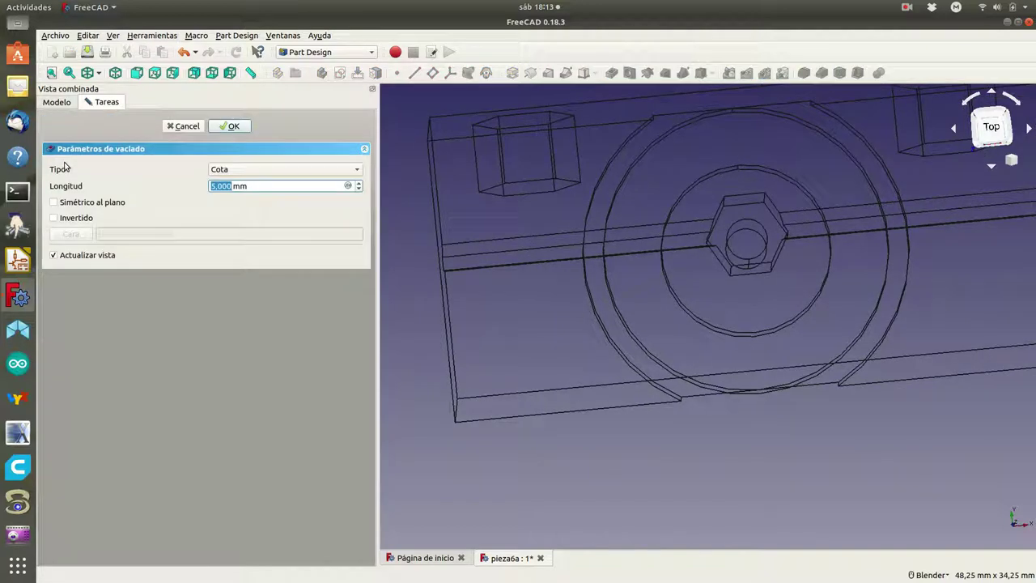
text(6)
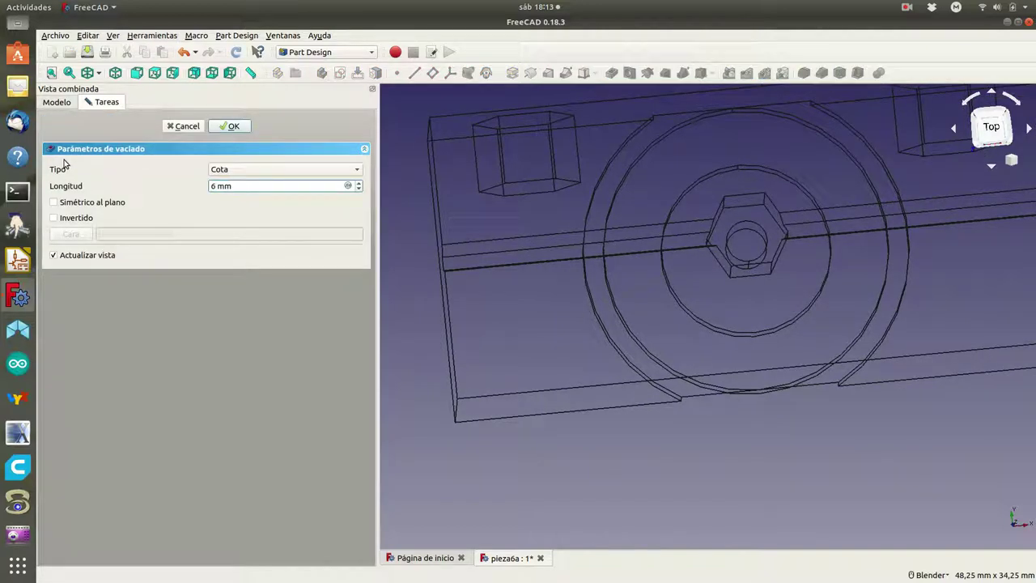
click(235, 126)
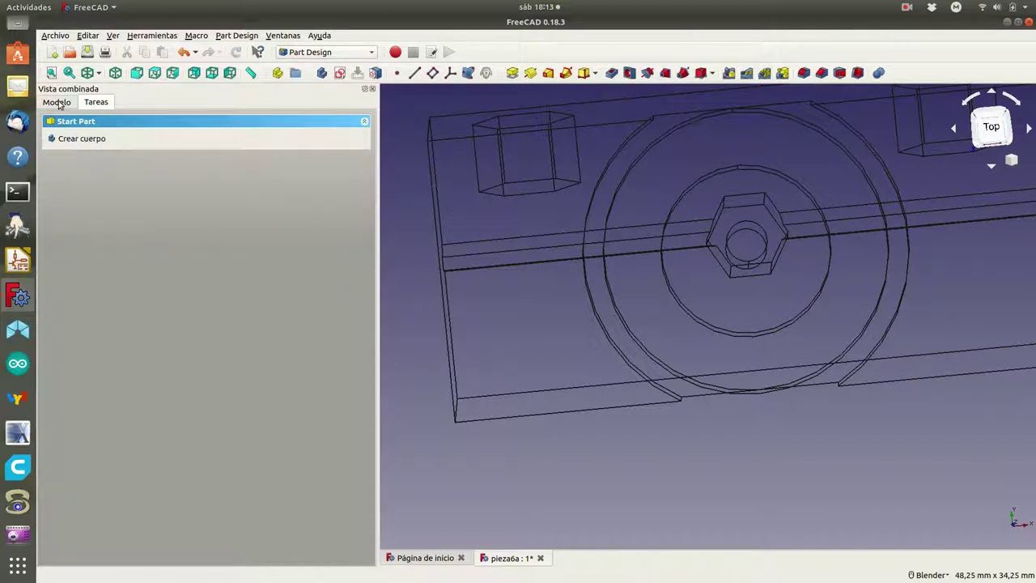
click(58, 104)
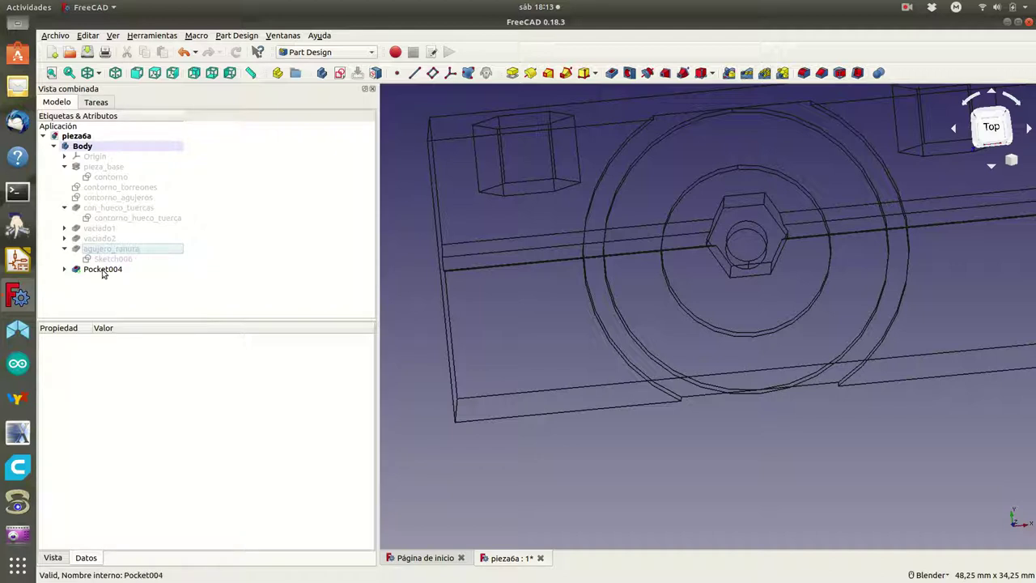
click(103, 270)
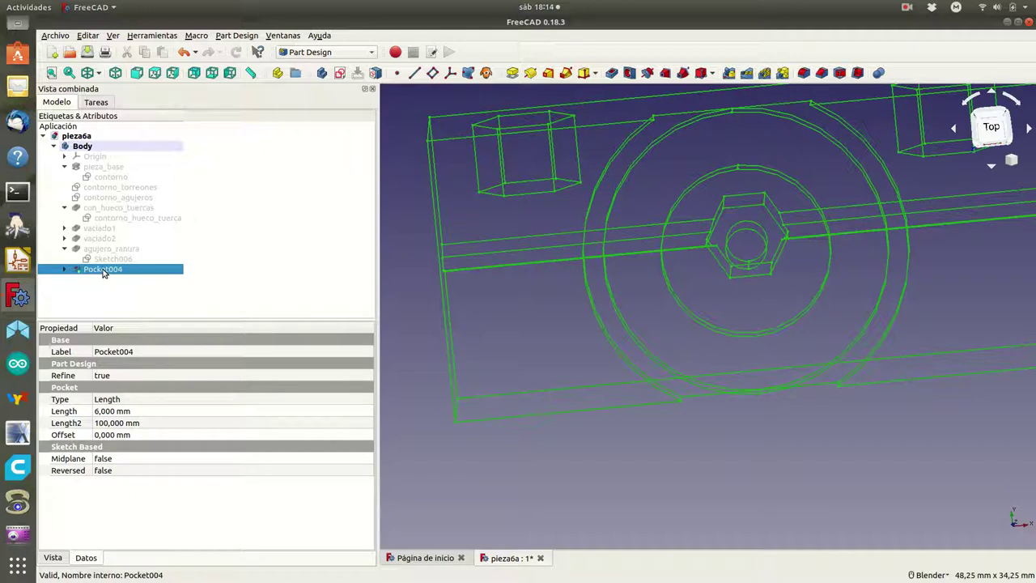
Step: Rename Pocket004 to tuerca_ranura and switch the draw style back to Como es
right_click(103, 272)
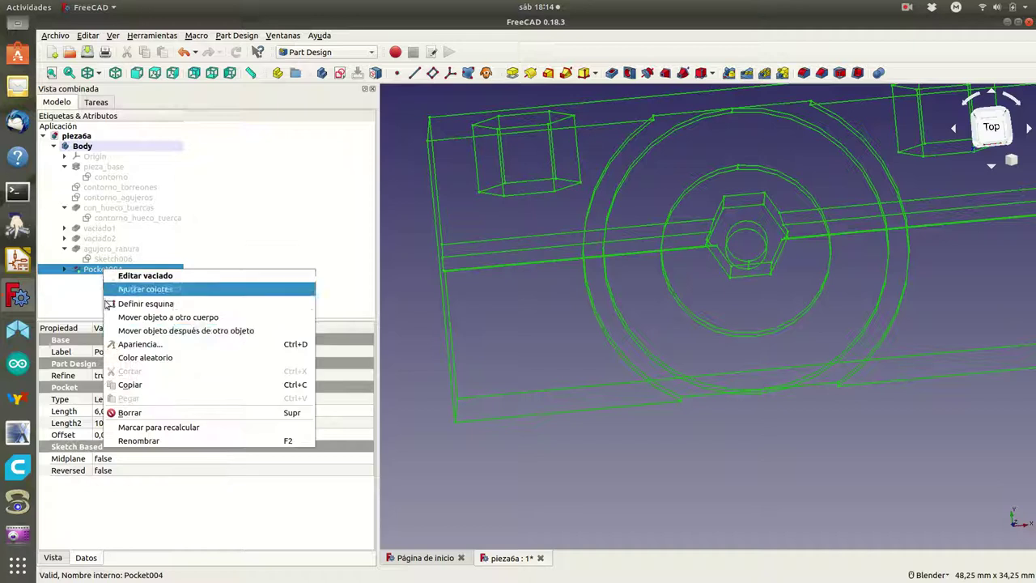
click(138, 441)
text(tuerca_)
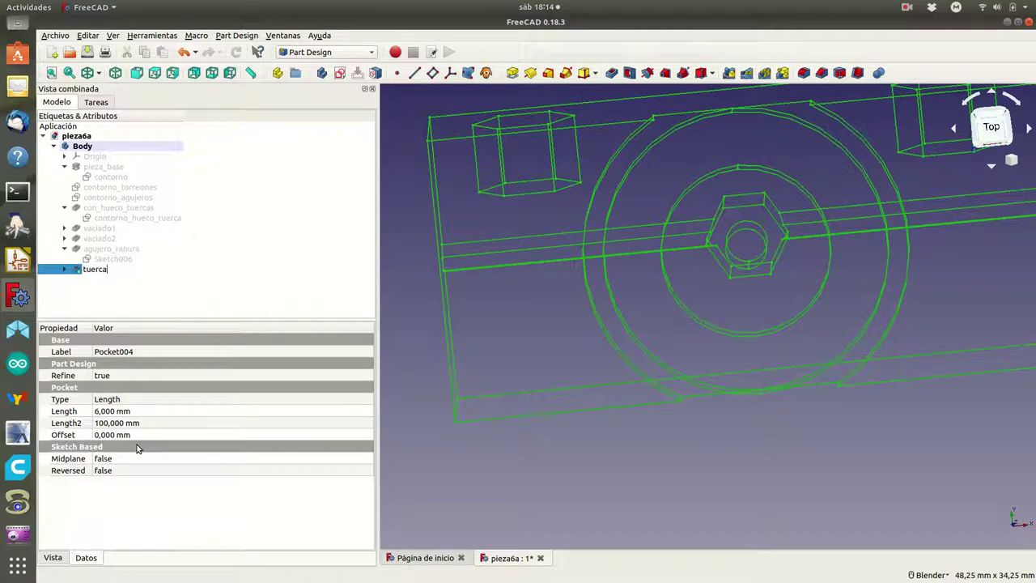
text(ranura)
click(98, 75)
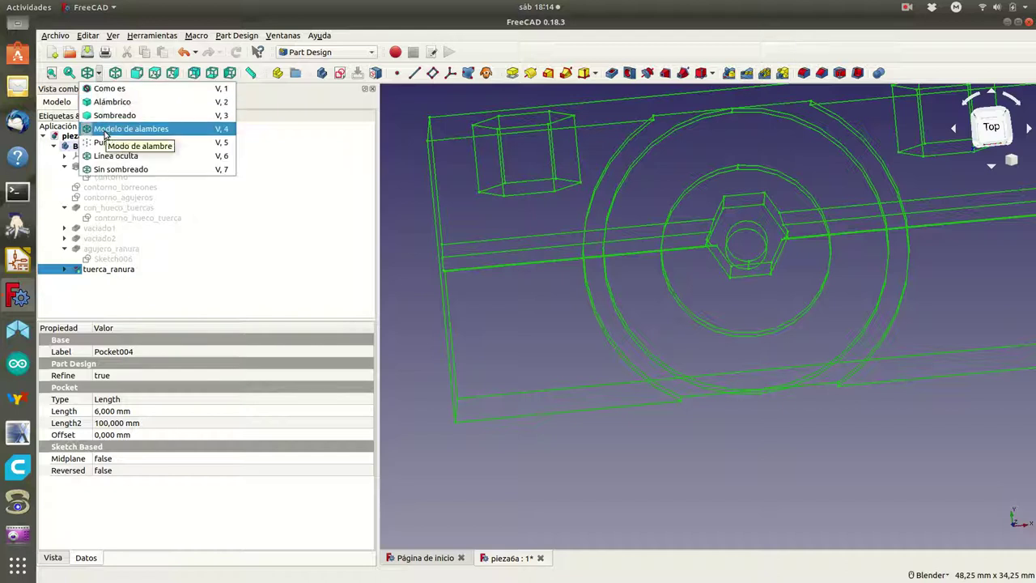
click(105, 89)
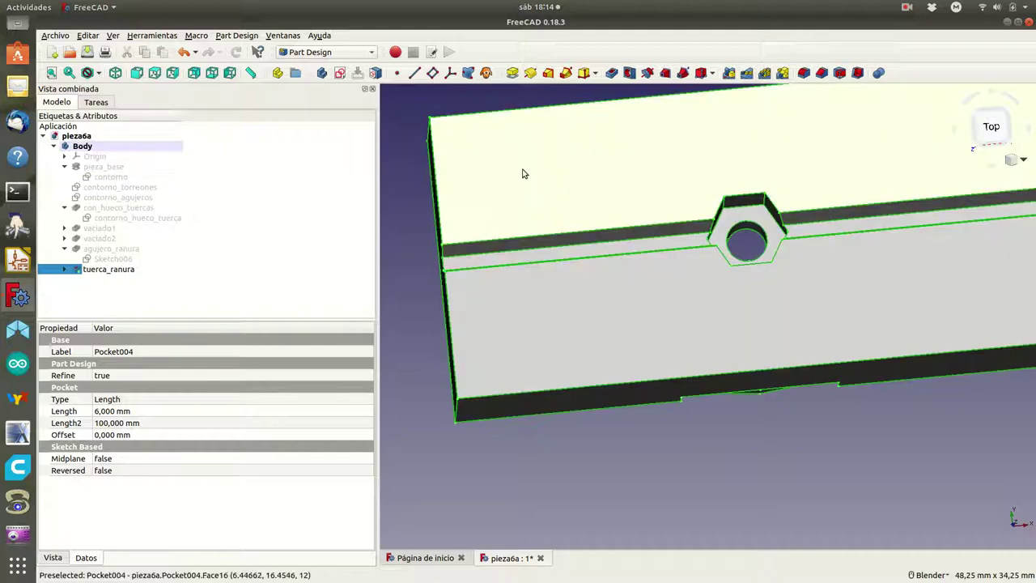
Step: Inspect the tuerca_ranura recess from several angles and select the part's long side face
mouse_move(522, 209)
middle_down()
mouse_move(548, 252)
mouse_move(572, 252)
mouse_move(601, 196)
mouse_move(572, 219)
mouse_move(564, 270)
mouse_move(790, 363)
mouse_move(624, 352)
mouse_move(578, 331)
mouse_move(513, 200)
mouse_move(528, 130)
middle_up()
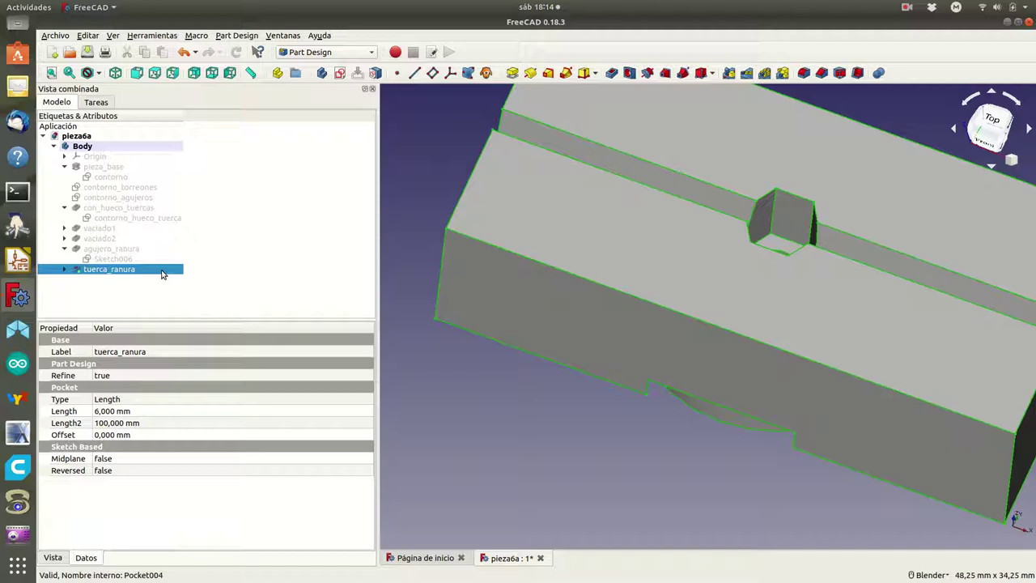
click(107, 198)
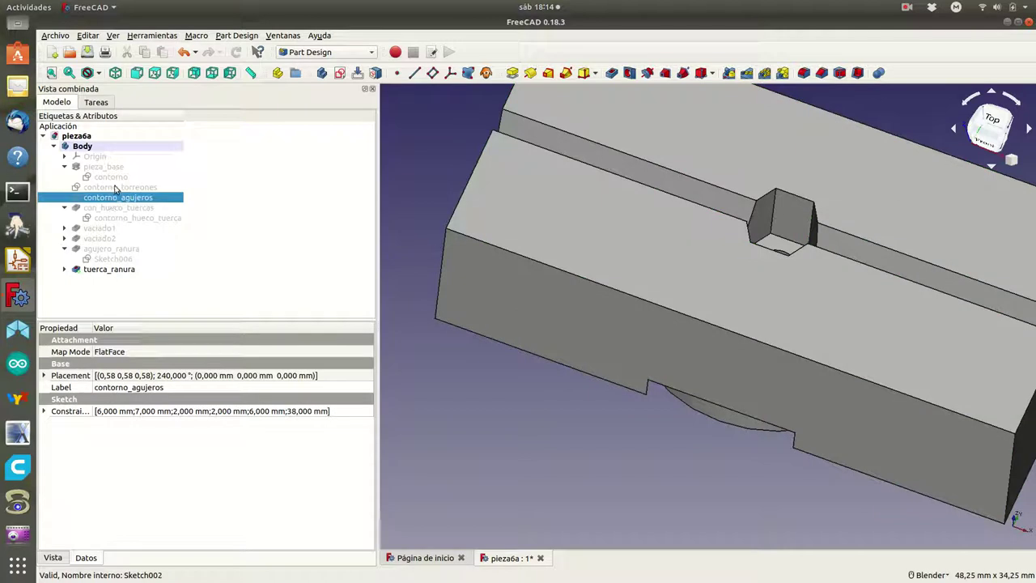
click(115, 188)
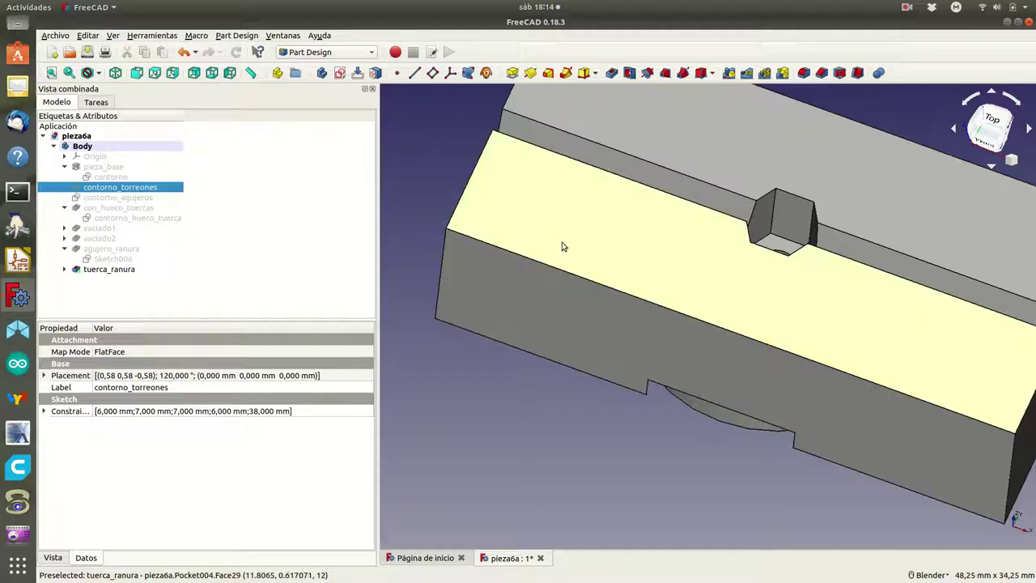
middle_drag(435, 176, 623, 339)
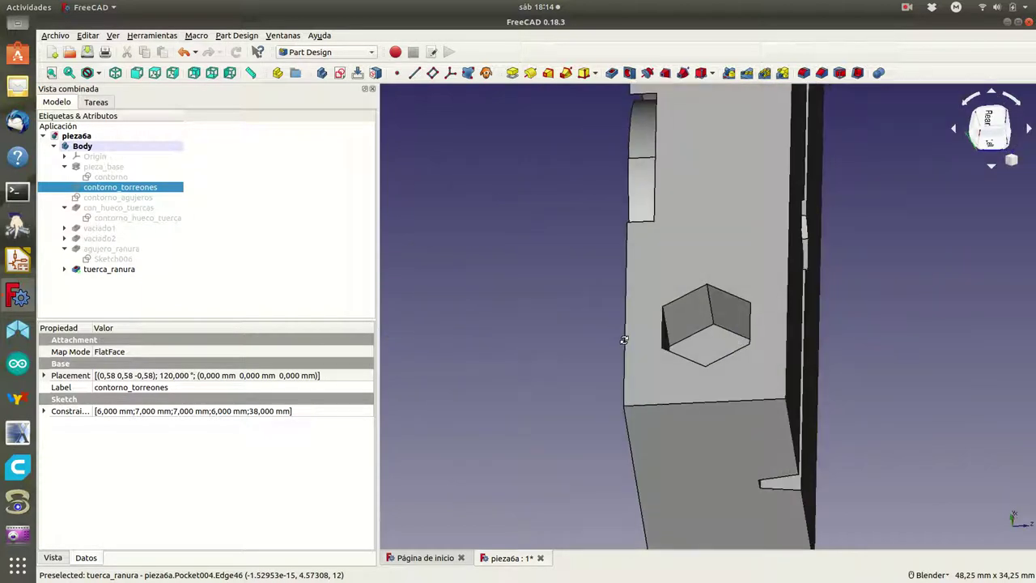
mouse_move(623, 339)
middle_down()
mouse_move(492, 267)
mouse_move(467, 198)
mouse_move(473, 166)
middle_up()
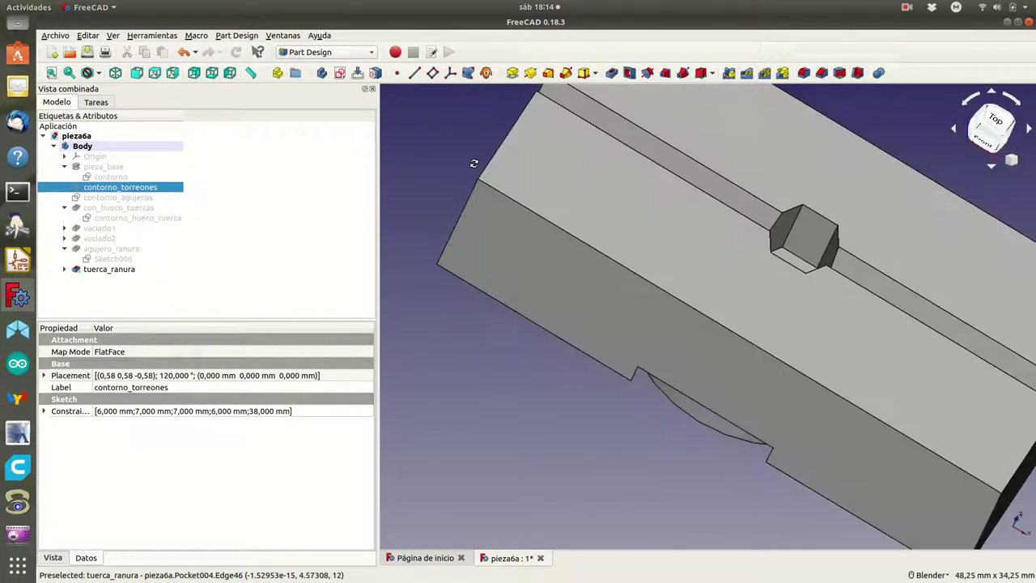
scroll(529, 277, up, 3)
click(540, 304)
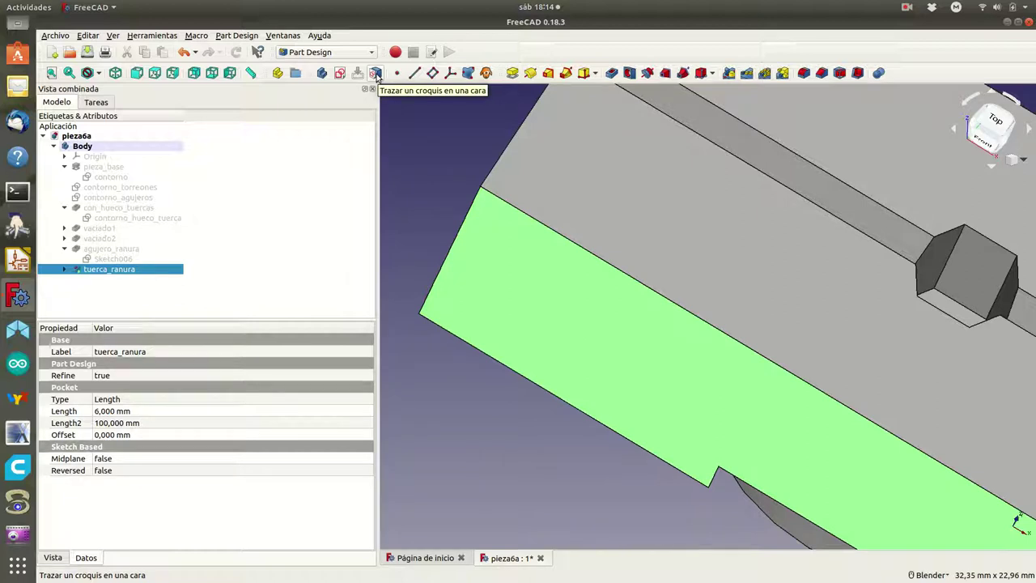
Step: Map the contorno_torreones sketch onto the selected face with FlatFace attachment
click(376, 74)
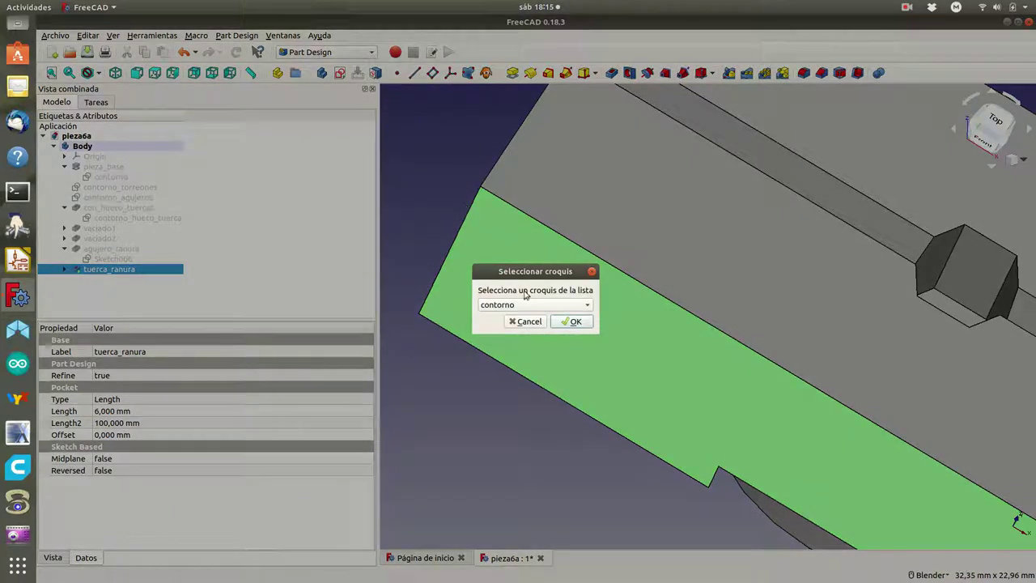
click(588, 305)
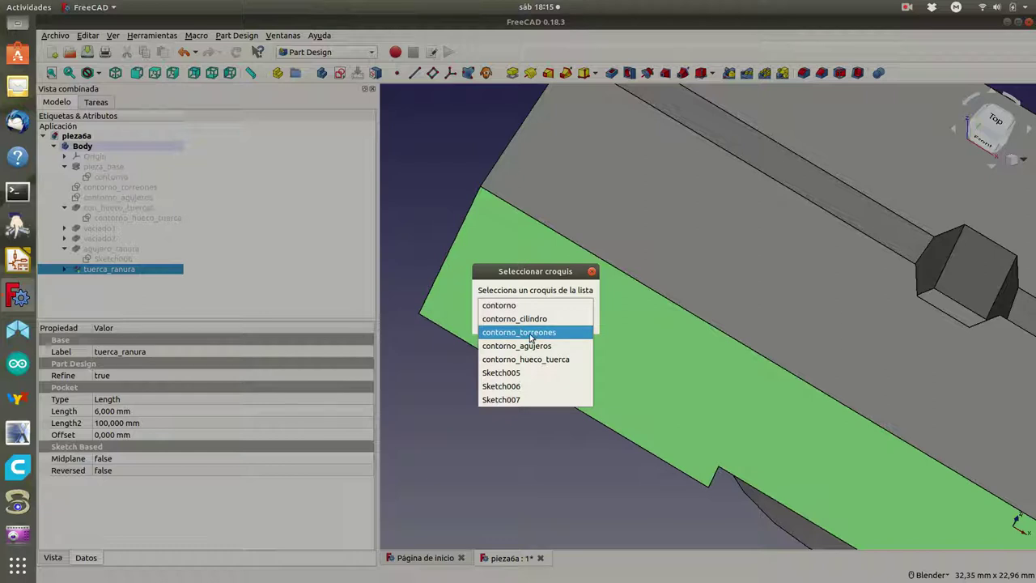
click(531, 332)
click(568, 322)
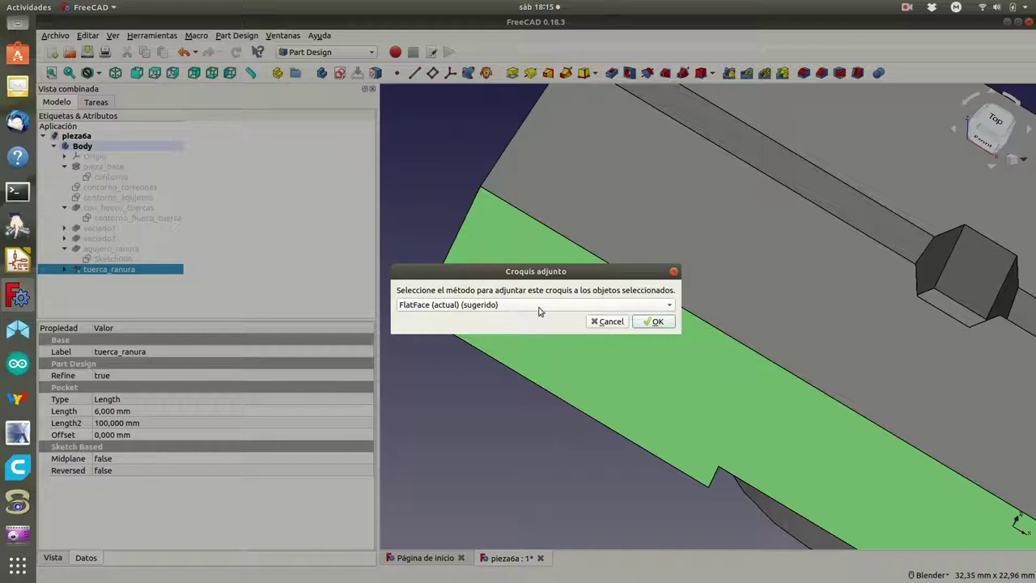
click(657, 322)
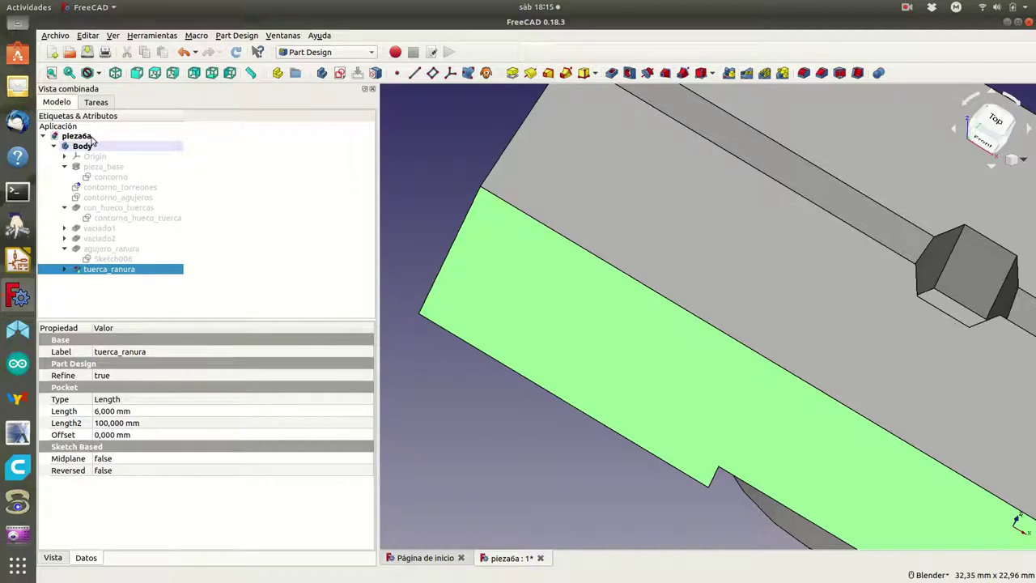
Step: Select the contorno_torreones sketch in the model tree
click(97, 103)
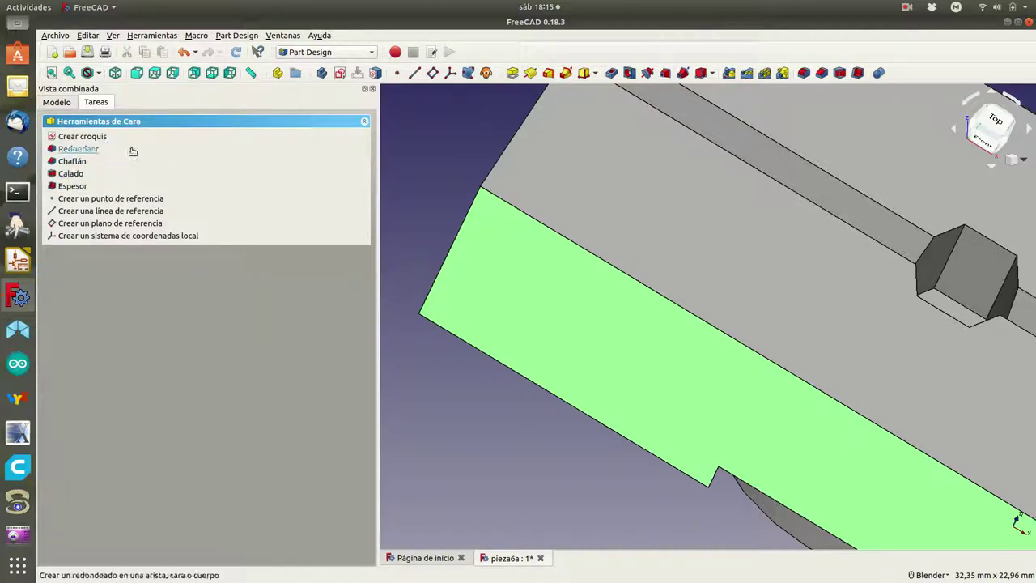
click(68, 104)
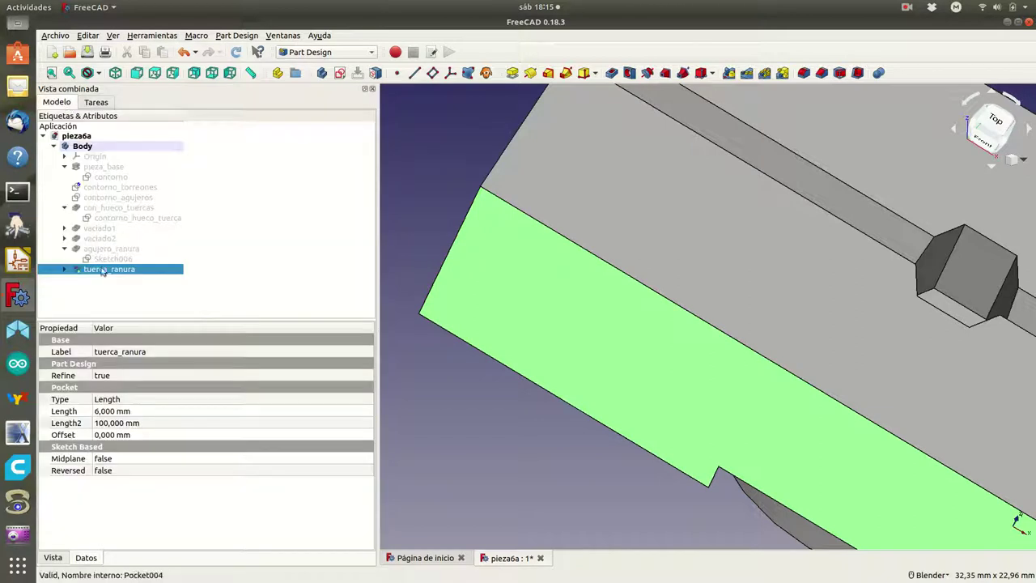
click(65, 270)
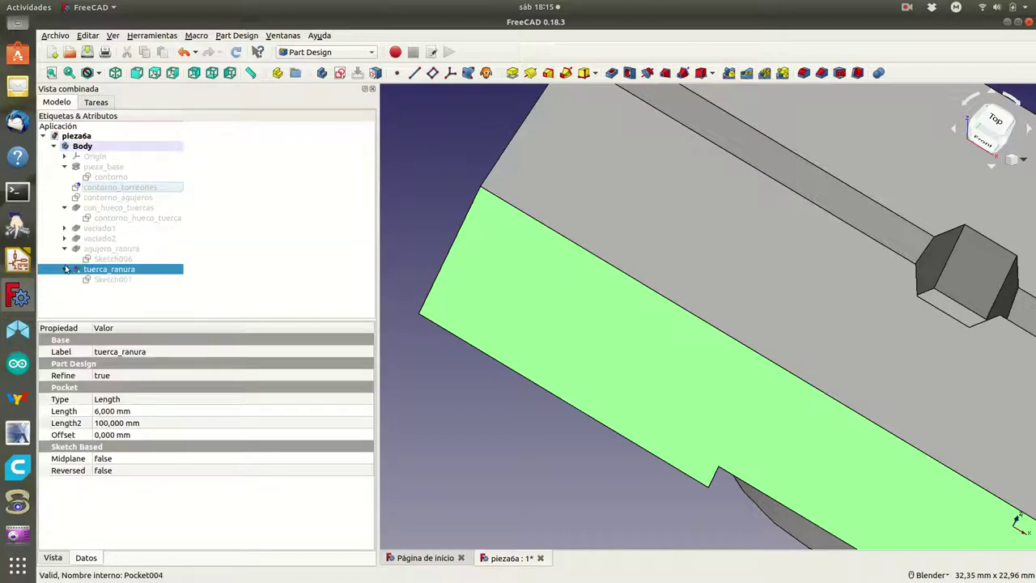
click(104, 188)
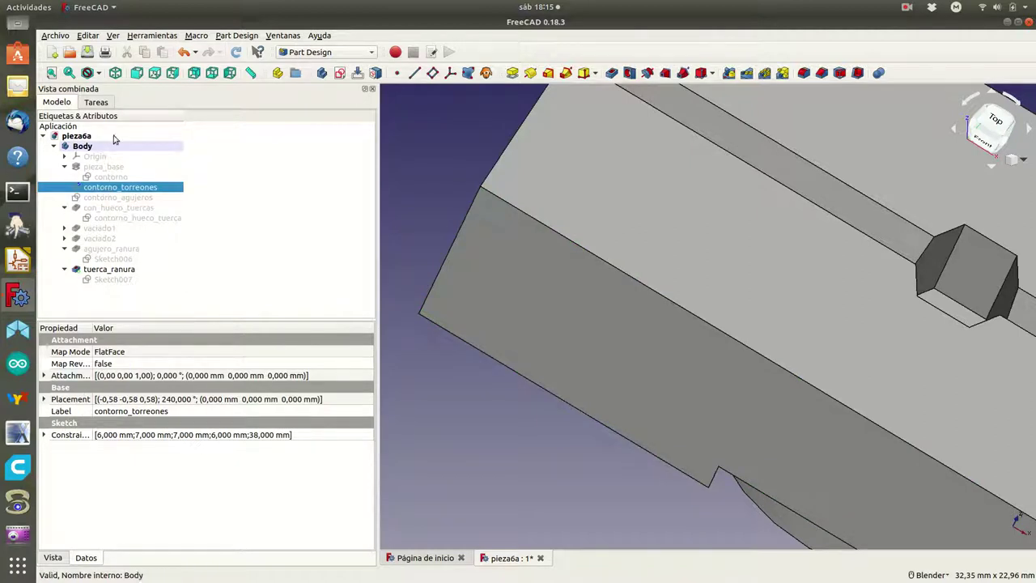
Step: Pad the hexagonal boss sketch 5 mm outward and select the boss's end face
click(96, 102)
click(70, 149)
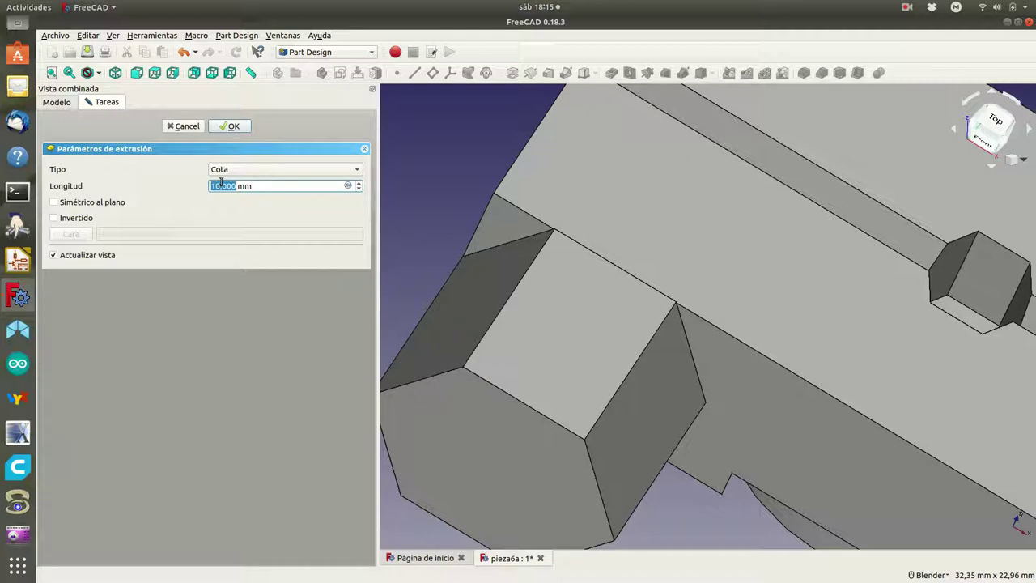
text(5)
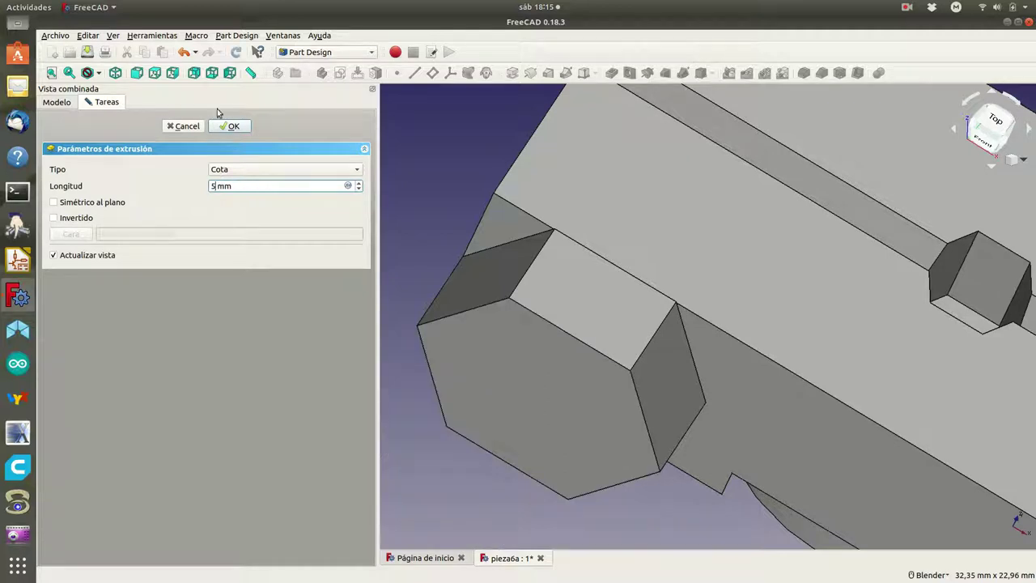
click(230, 127)
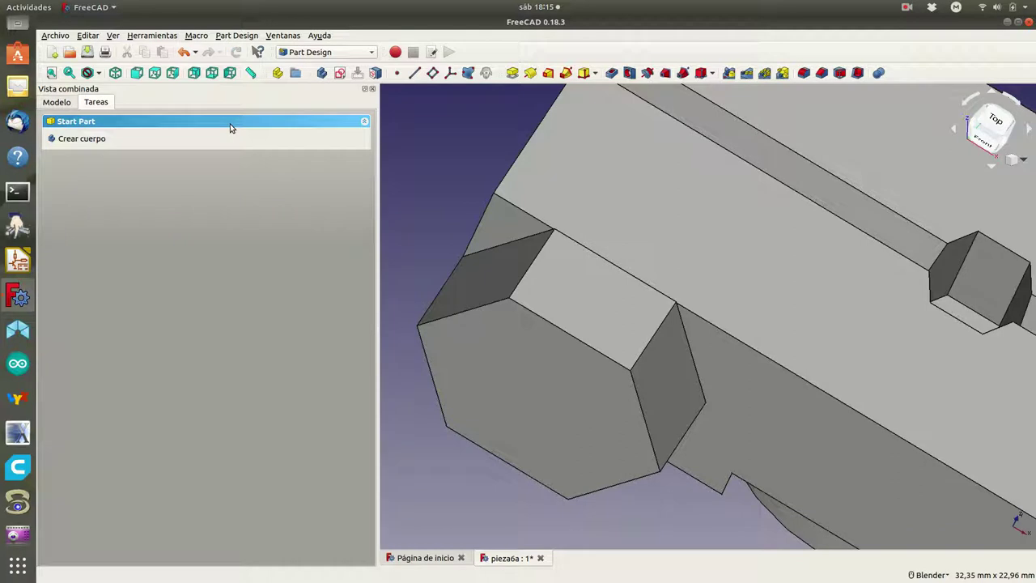
click(62, 105)
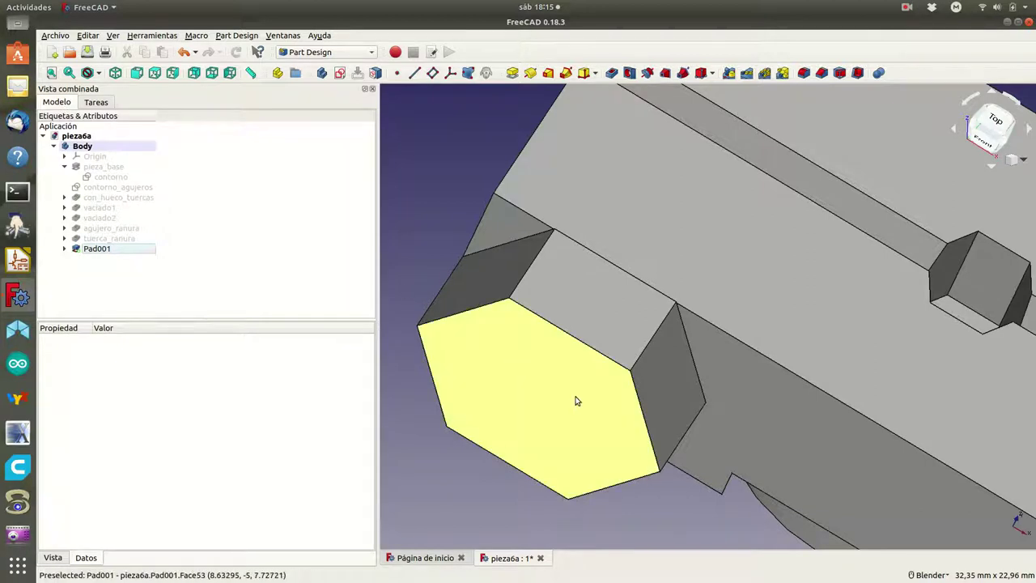
click(517, 399)
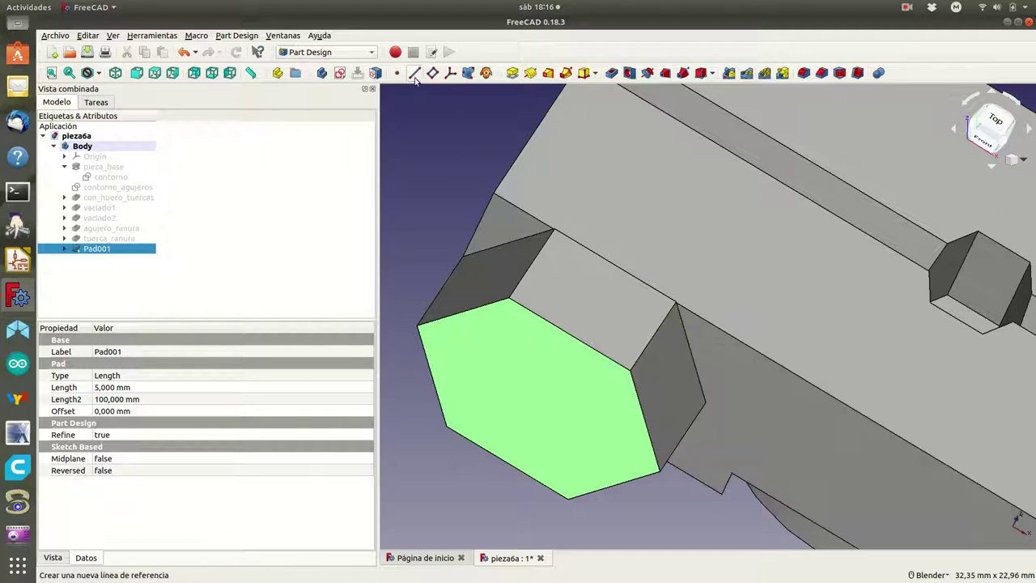
Step: Attach the contorno_agujeros sketch flat onto the selected hexagonal boss face
click(376, 74)
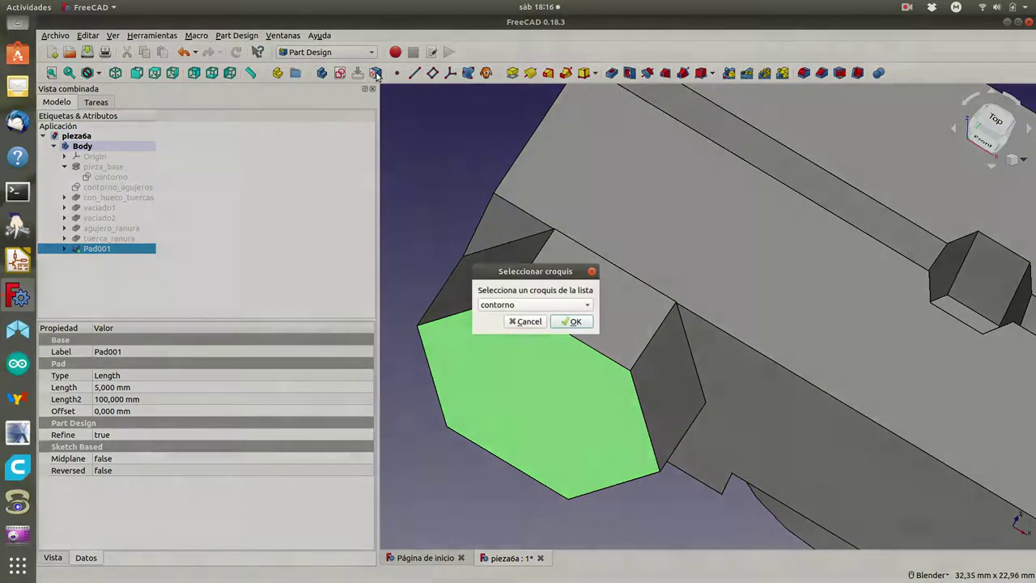
click(586, 306)
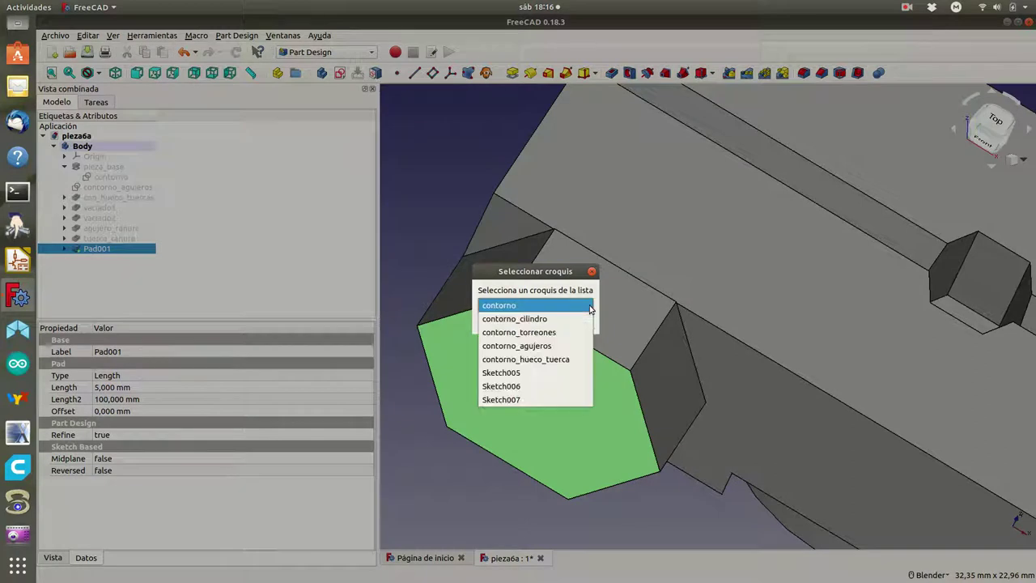
click(547, 346)
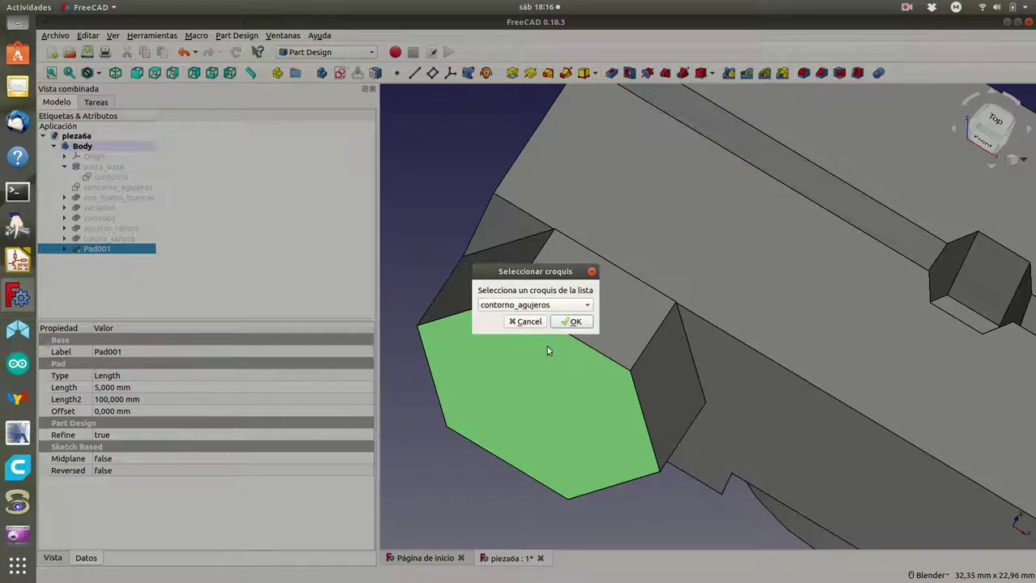
click(567, 323)
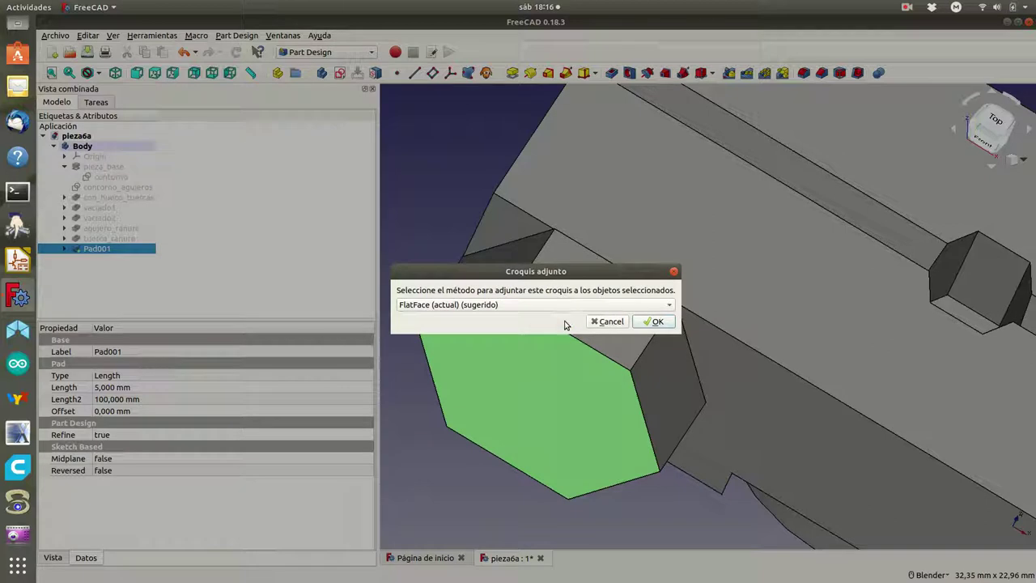
click(656, 322)
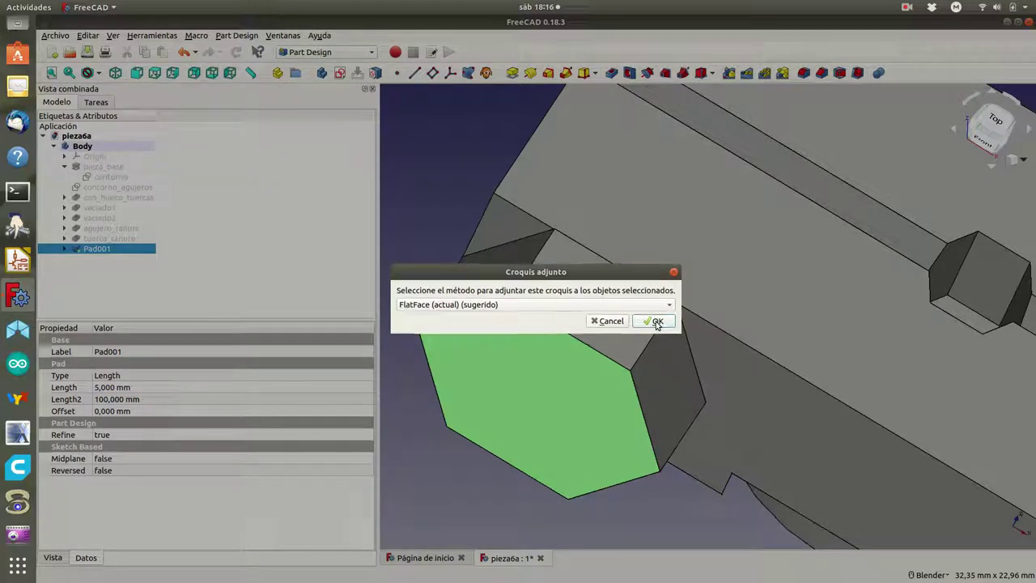
Step: Pocket the contorno_agujeros sketch with type 'A través de todos' to drill the through-holes
click(105, 191)
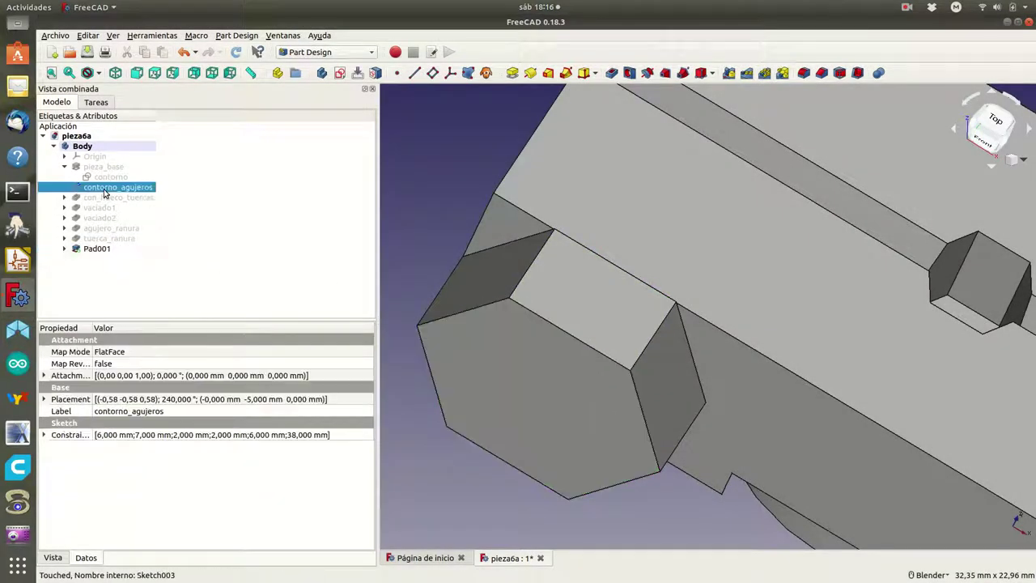
click(96, 102)
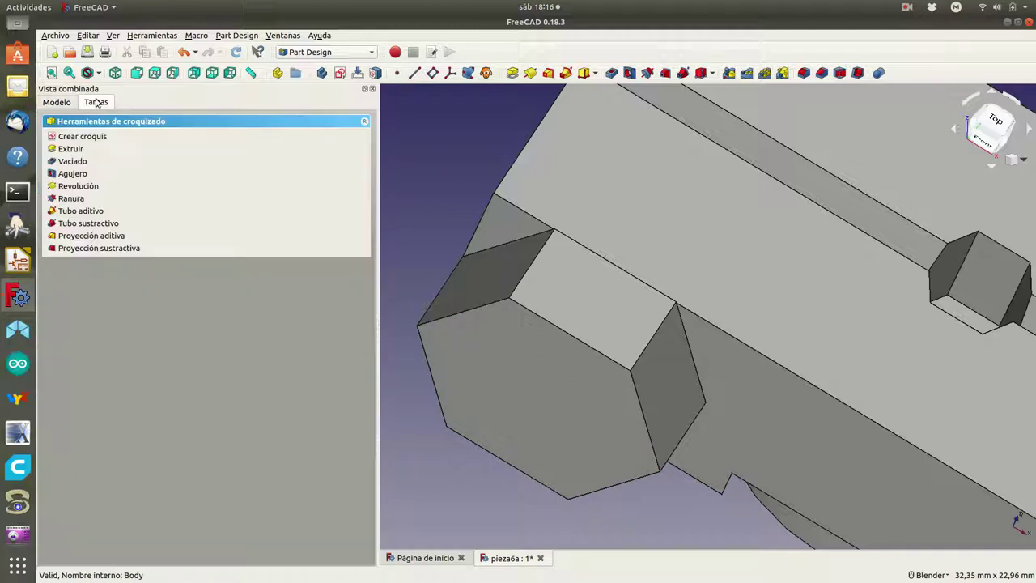
click(72, 162)
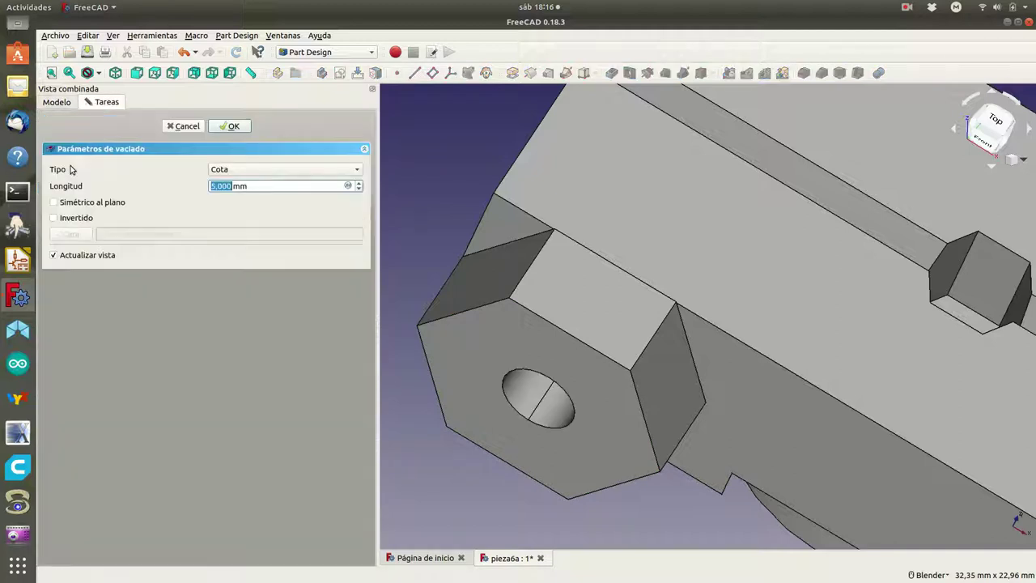
click(356, 170)
click(299, 180)
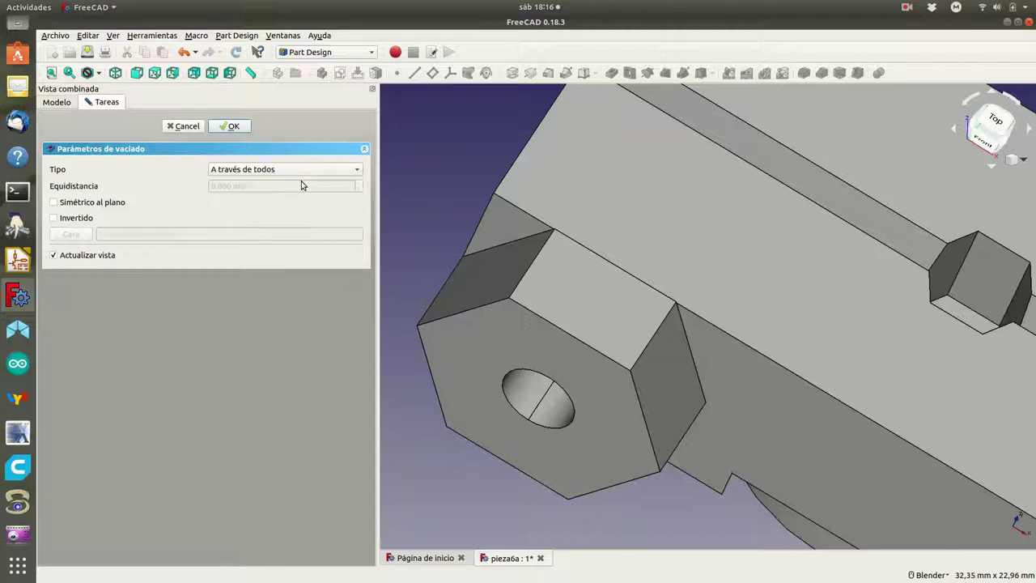
click(231, 126)
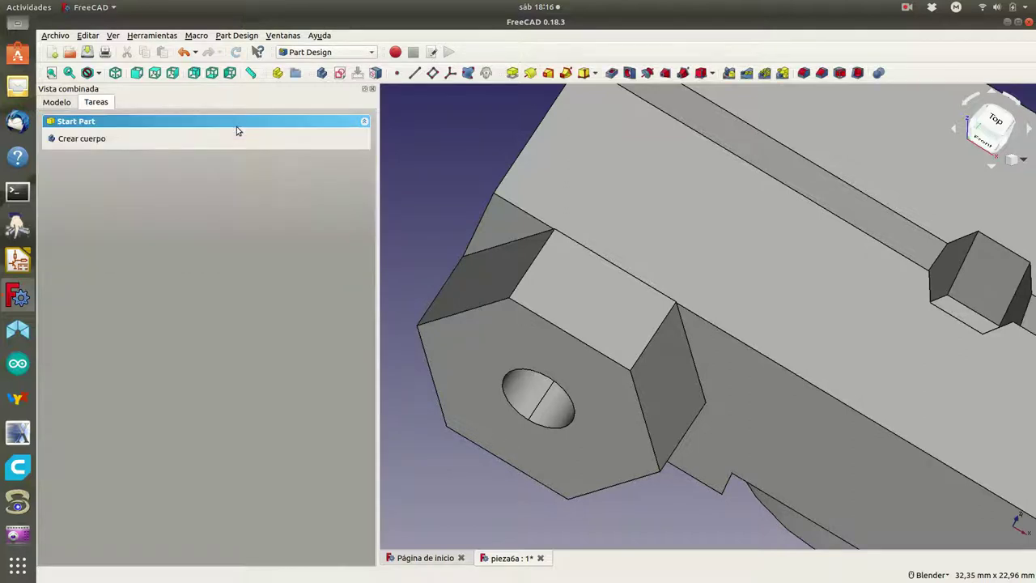
scroll(745, 479, down, 5)
mouse_move(556, 469)
middle_down()
mouse_move(475, 301)
mouse_move(588, 156)
mouse_move(675, 166)
mouse_move(741, 158)
mouse_move(666, 173)
mouse_move(536, 238)
mouse_move(441, 241)
mouse_move(478, 296)
mouse_move(495, 251)
middle_up()
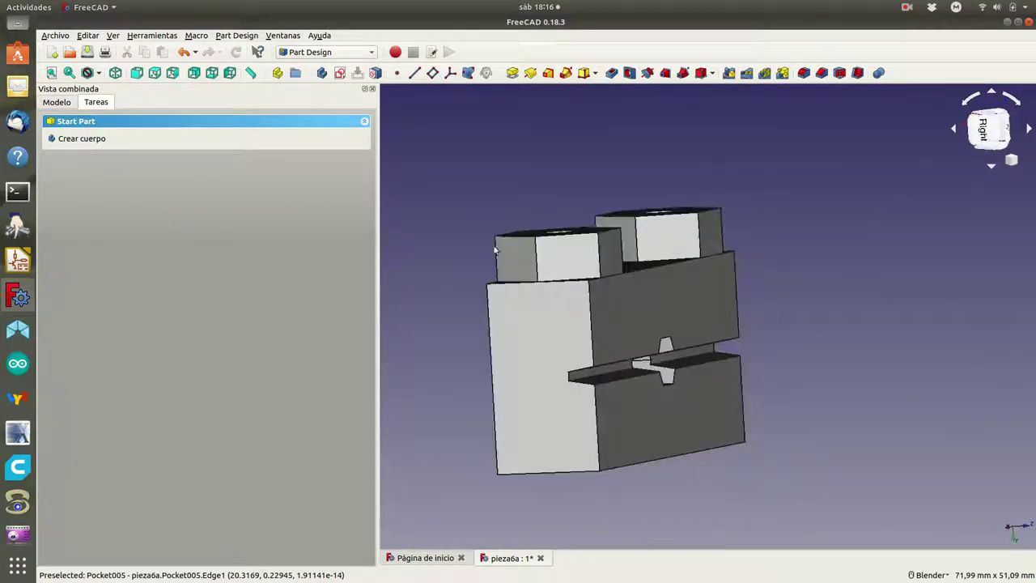
click(57, 102)
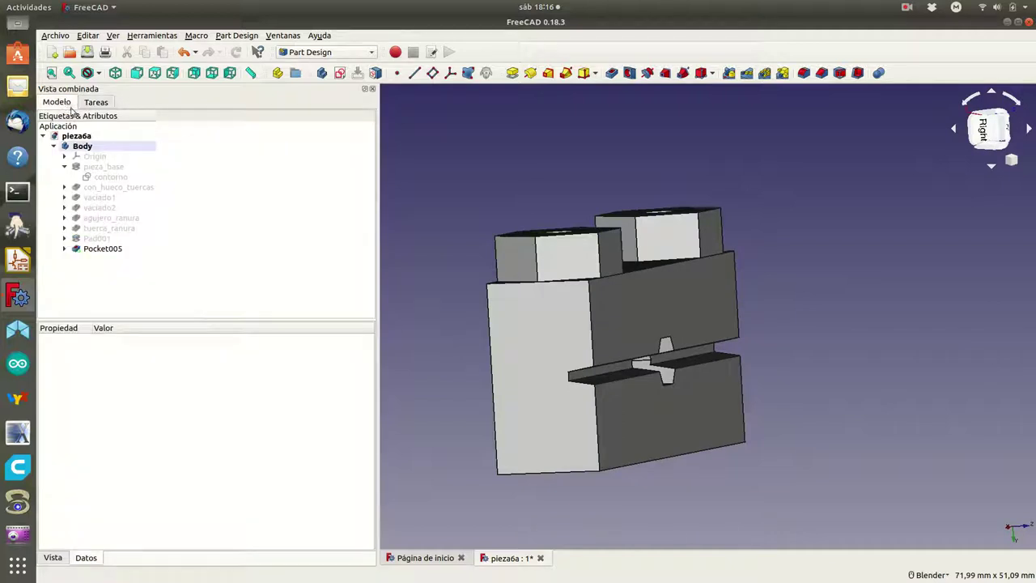
click(116, 74)
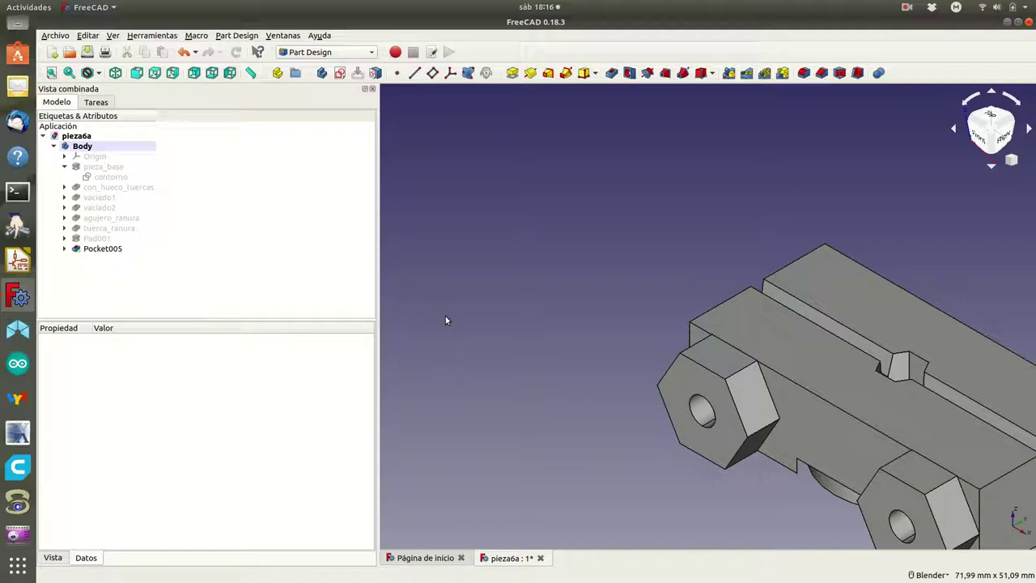
shift+middle_drag(478, 336, 312, 246)
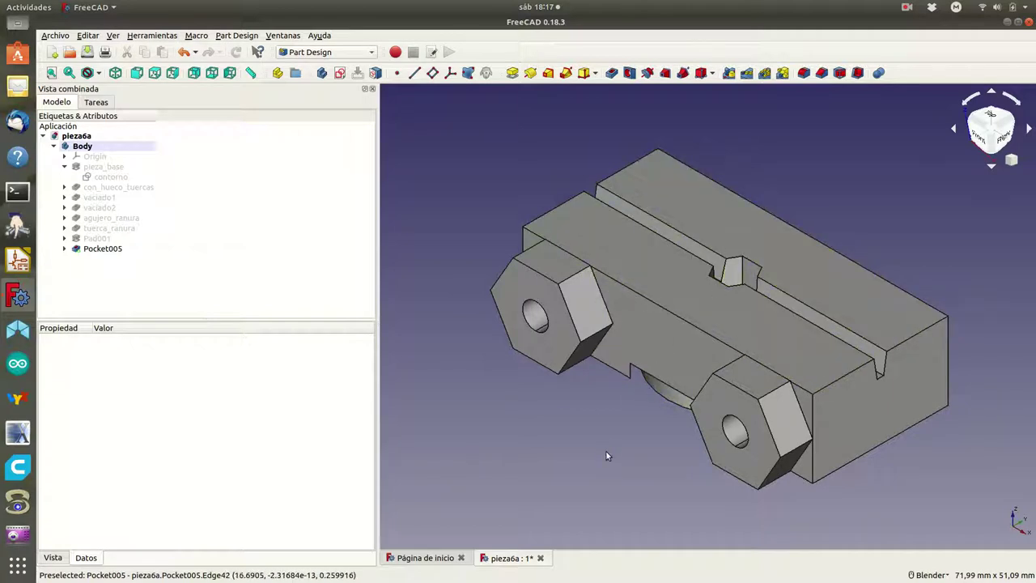
key(5)
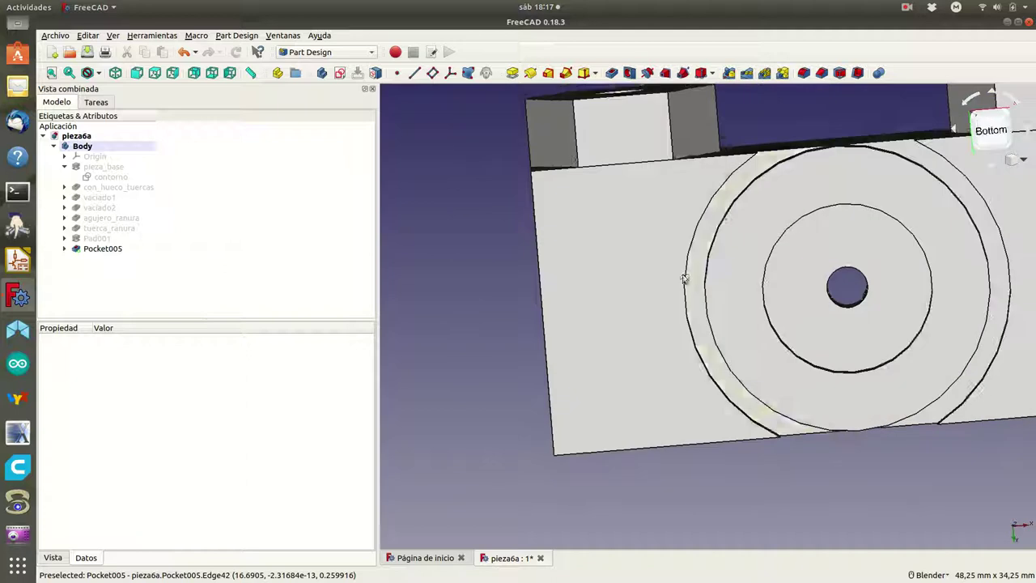
mouse_move(457, 342)
middle_down()
mouse_move(485, 372)
mouse_move(504, 363)
middle_up()
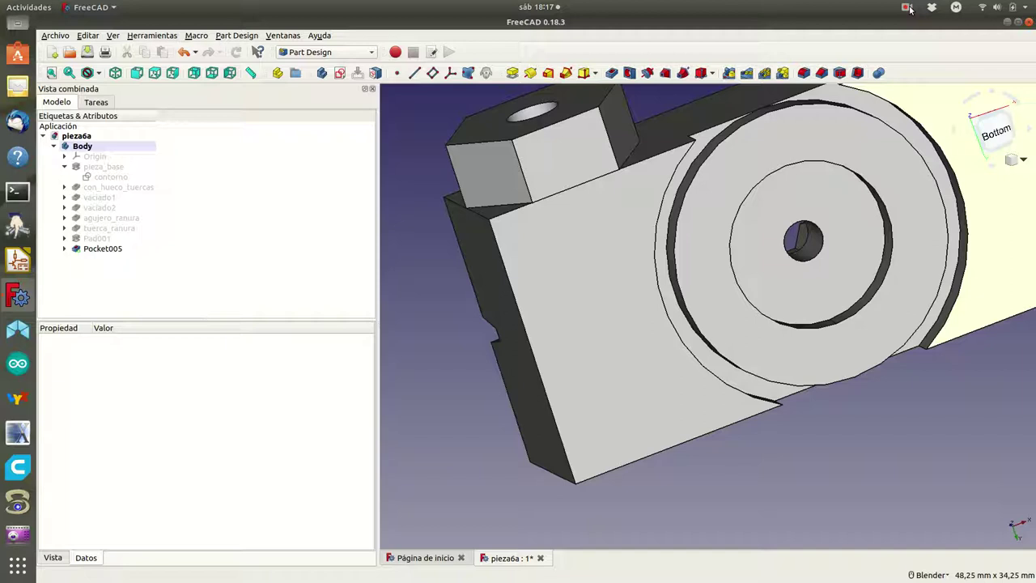
click(908, 7)
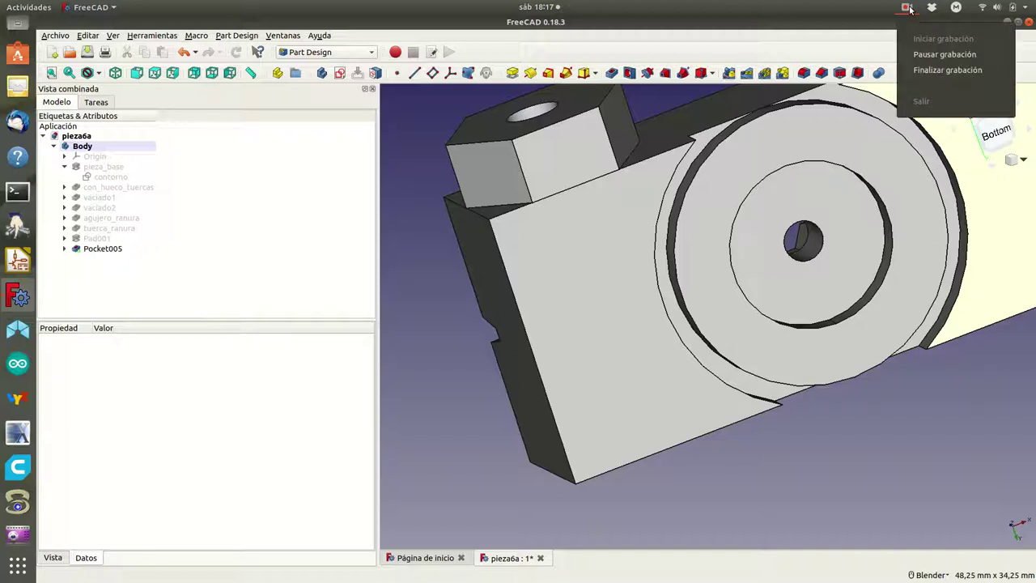